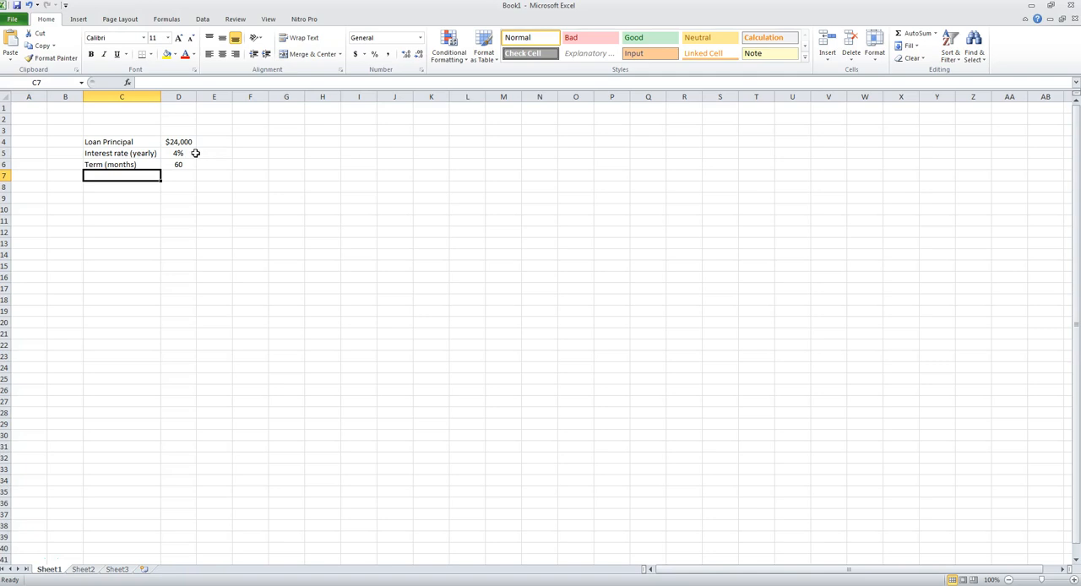
- Enter the title "Car Loan" in cell C3 above the loan details
left_click(108, 133)
type("Car")
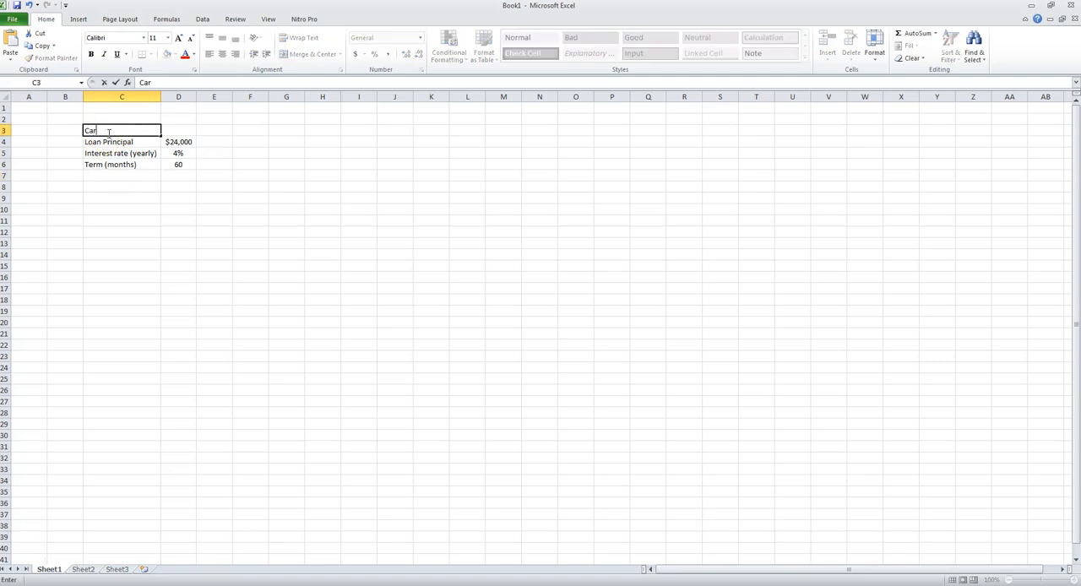
key("Return")
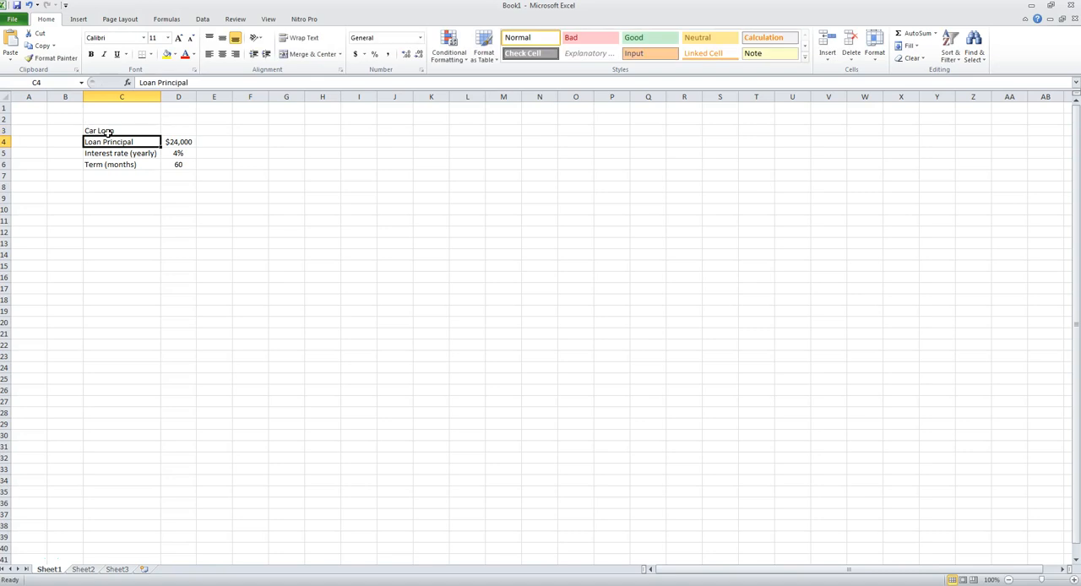
left_click(180, 141)
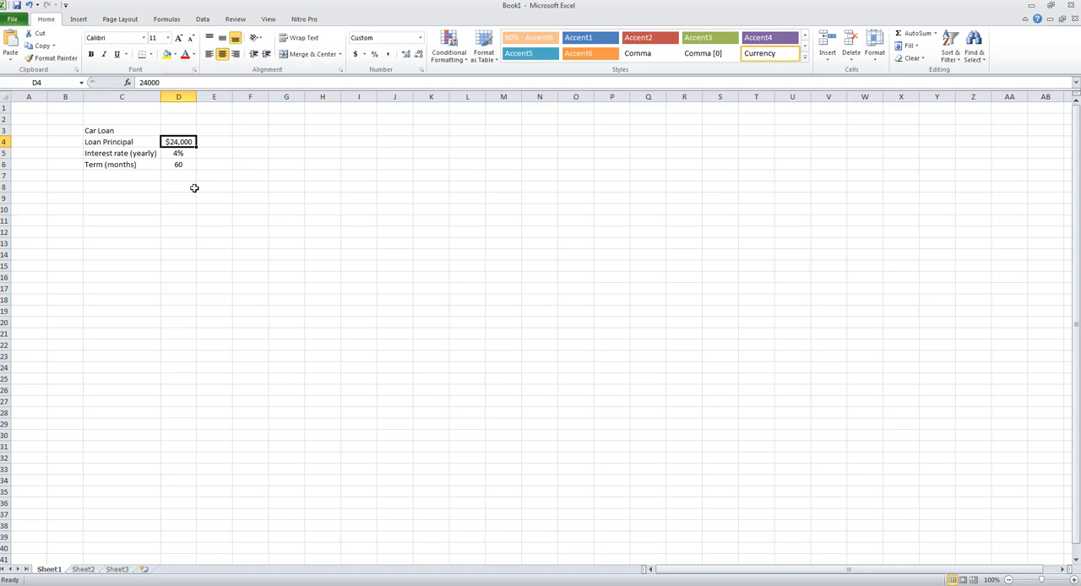
left_click(184, 153)
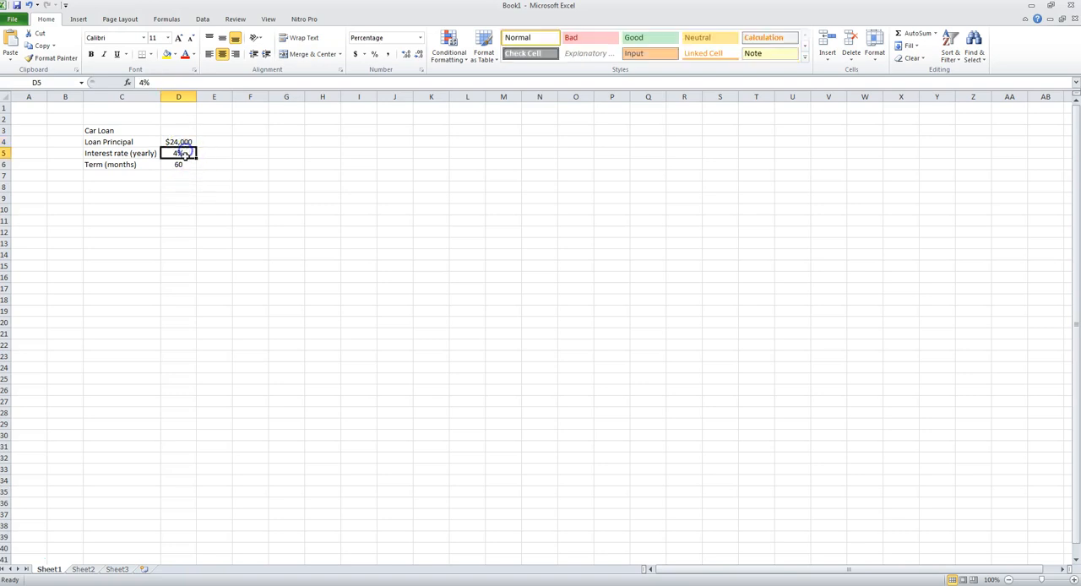
left_click(182, 165)
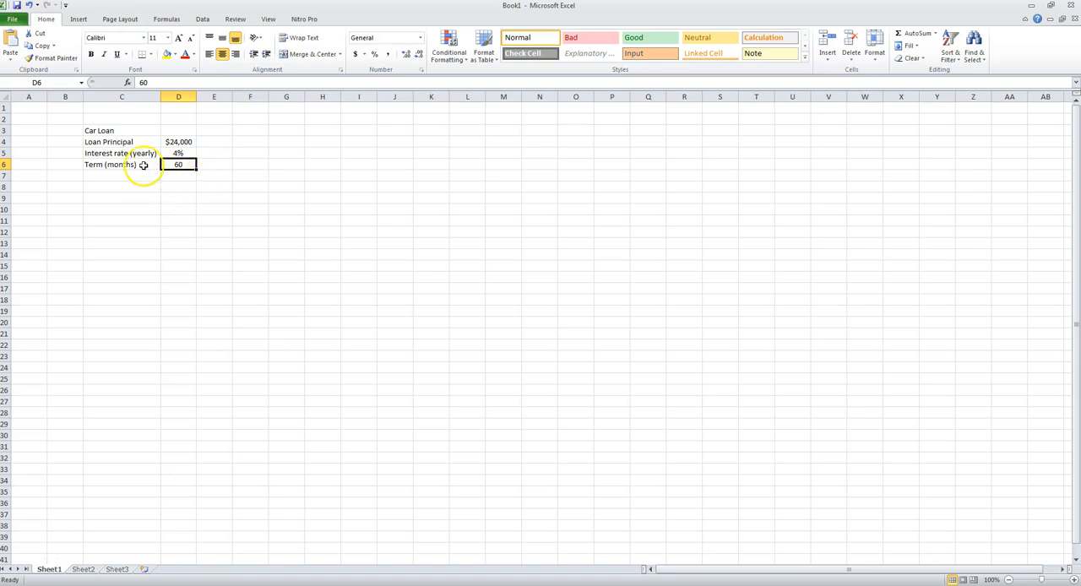
- Add the label "Monthly Payment" in cell C7 below the loan term
left_click(120, 178)
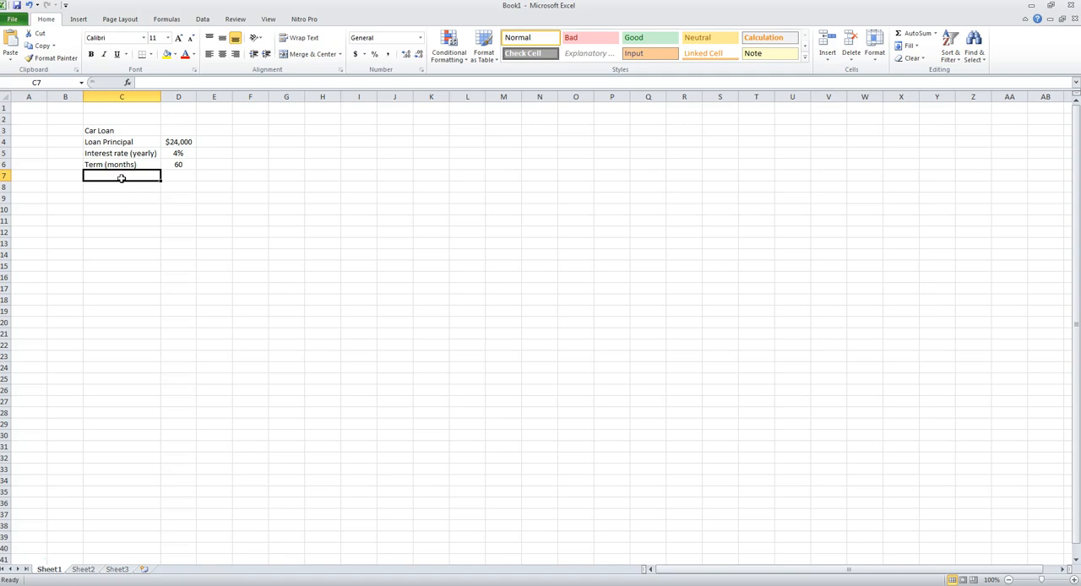
type("Monthly")
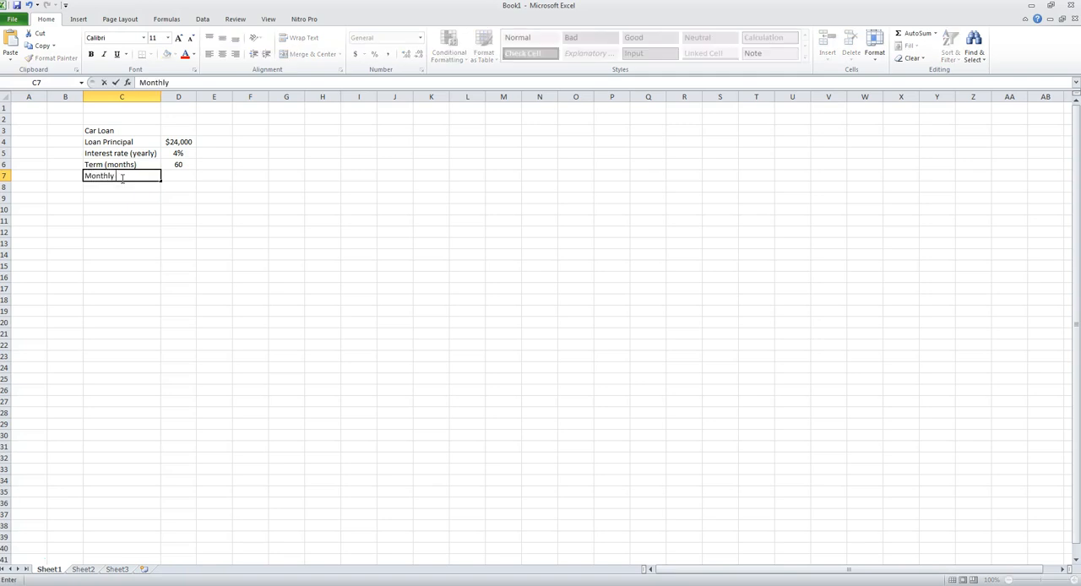
type(" Payment")
key("Tab")
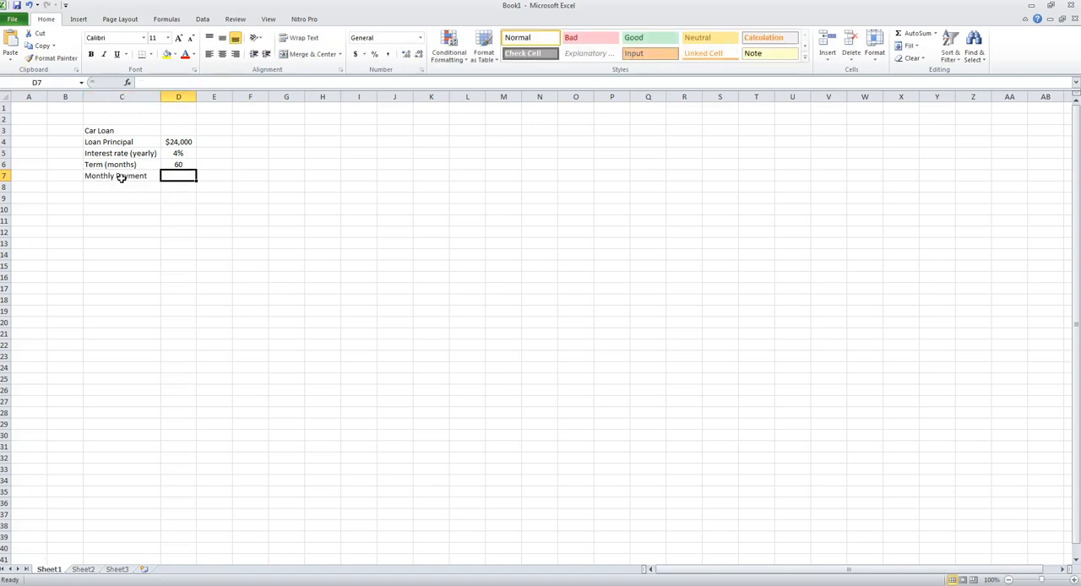
- Insert the PMT function from the Financial category into cell D7
left_click(127, 82)
left_click(515, 216)
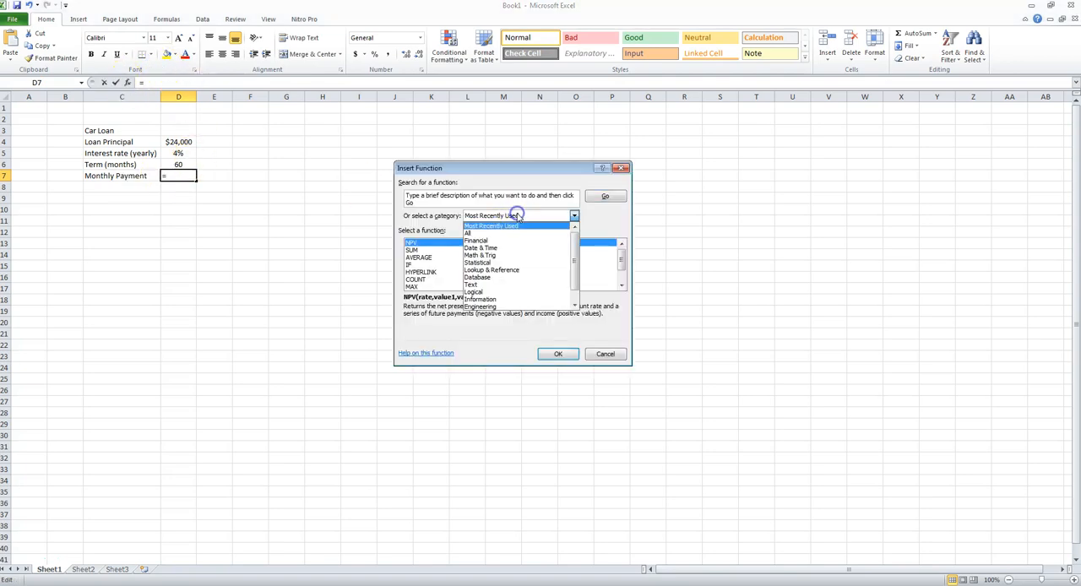
left_click(486, 241)
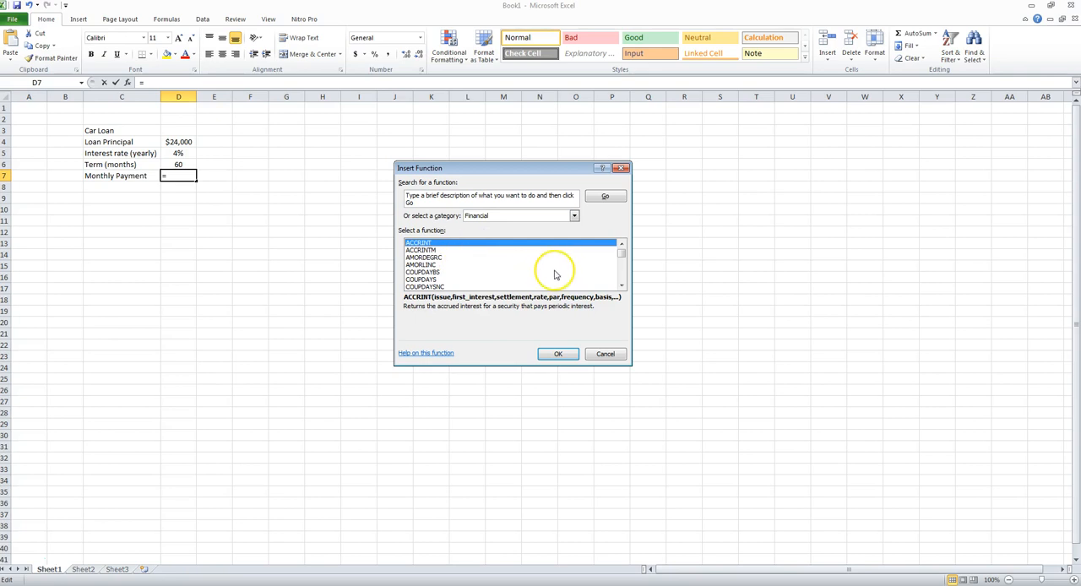
scroll(554, 274, "down", 6)
scroll(480, 277, "down", 3)
scroll(445, 273, "down", 2)
left_click(414, 250)
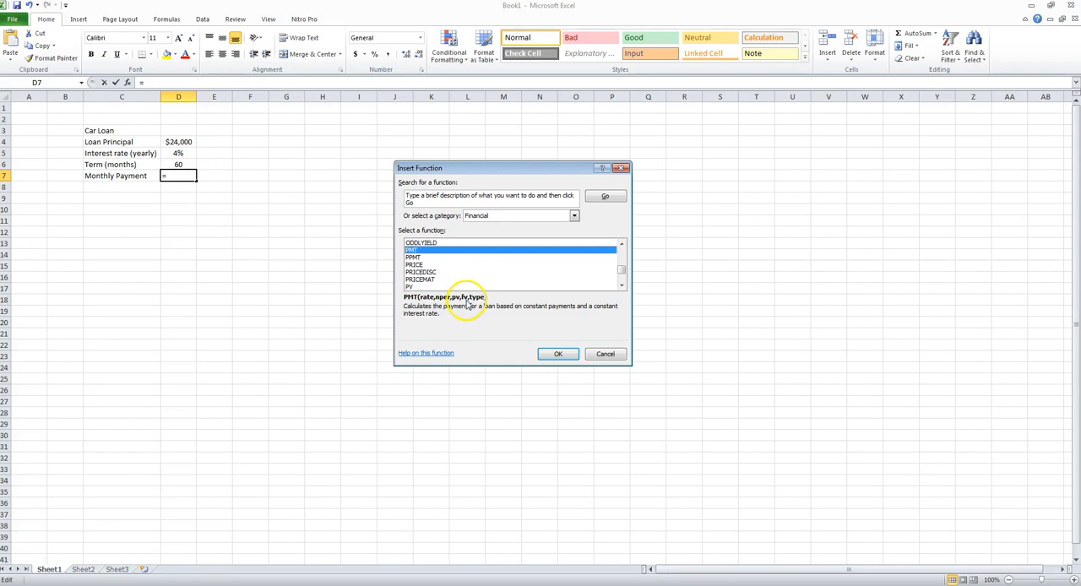
left_click(553, 354)
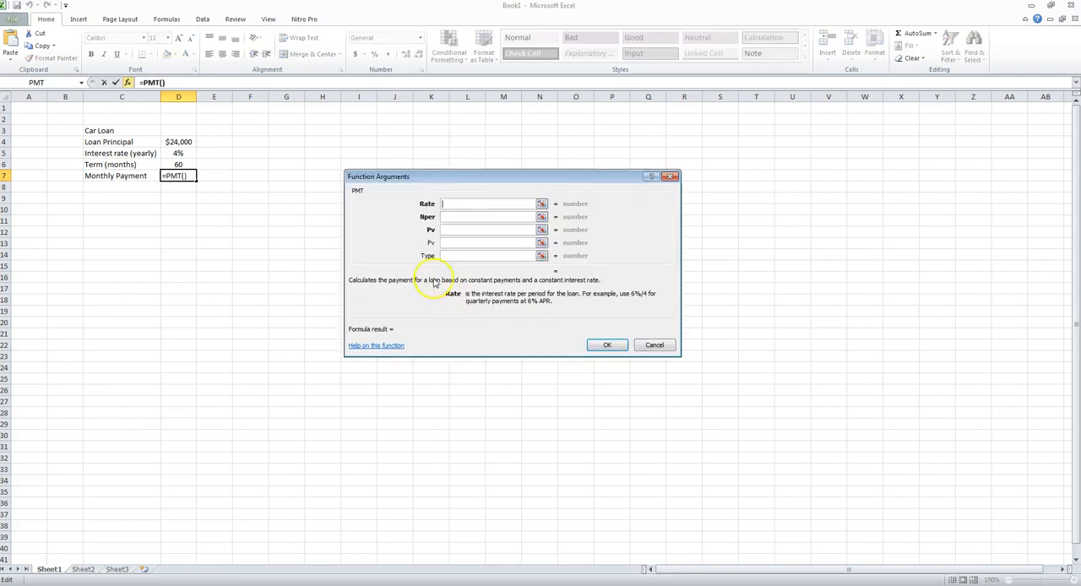
- Set the PMT arguments Rate to D5/12, Nper to D6 and Pv to D4
left_click(462, 203)
left_click(182, 152)
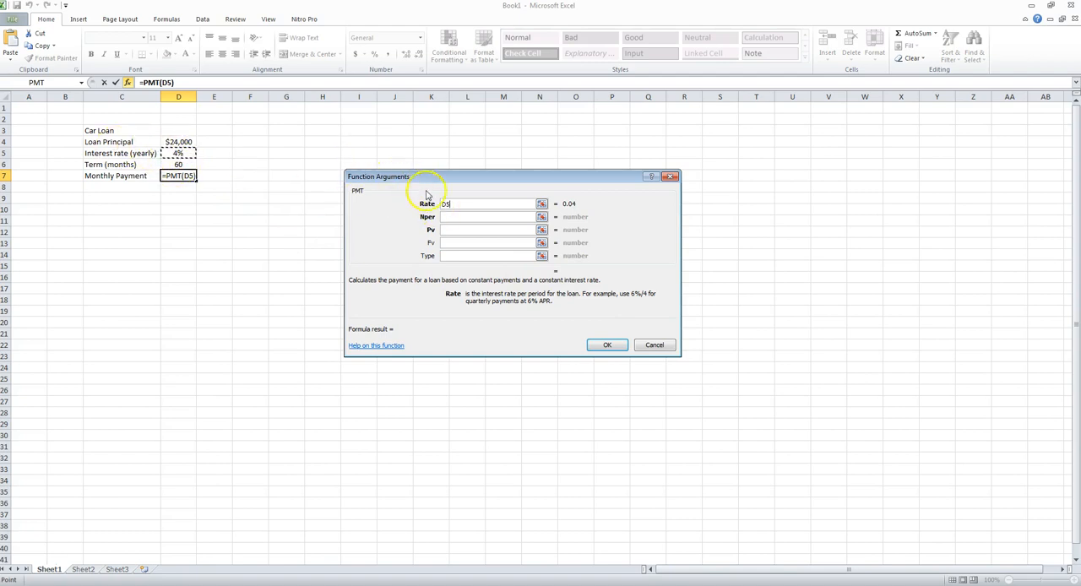
type("/")
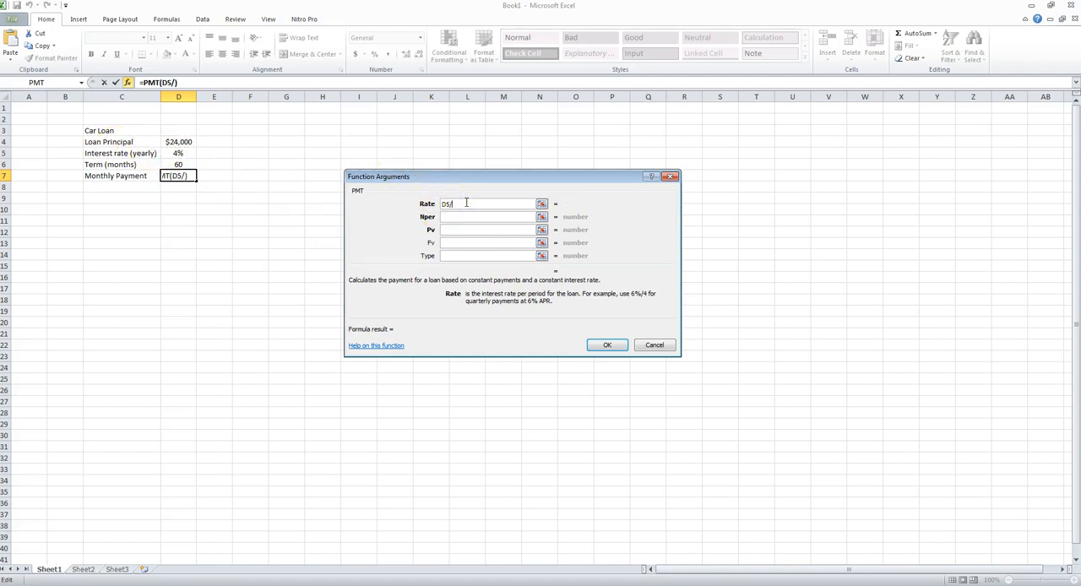
type("12")
left_click(466, 216)
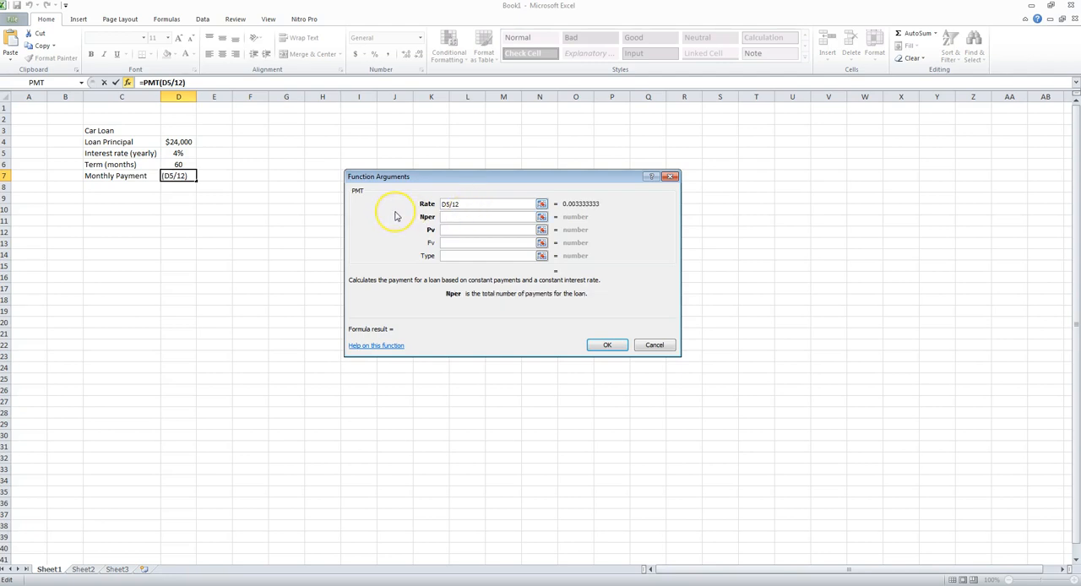
left_click(189, 163)
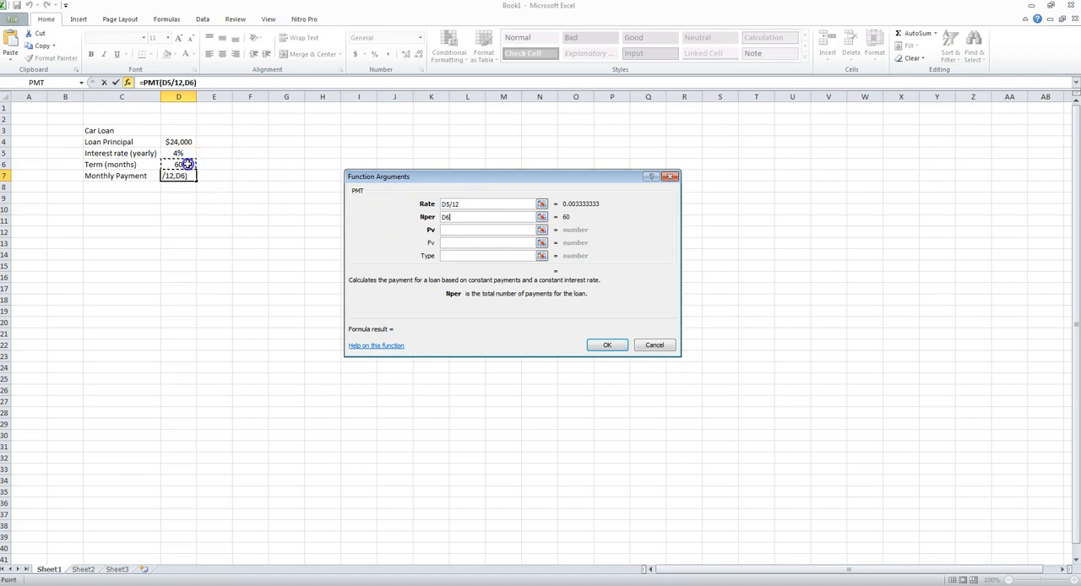
left_click(462, 230)
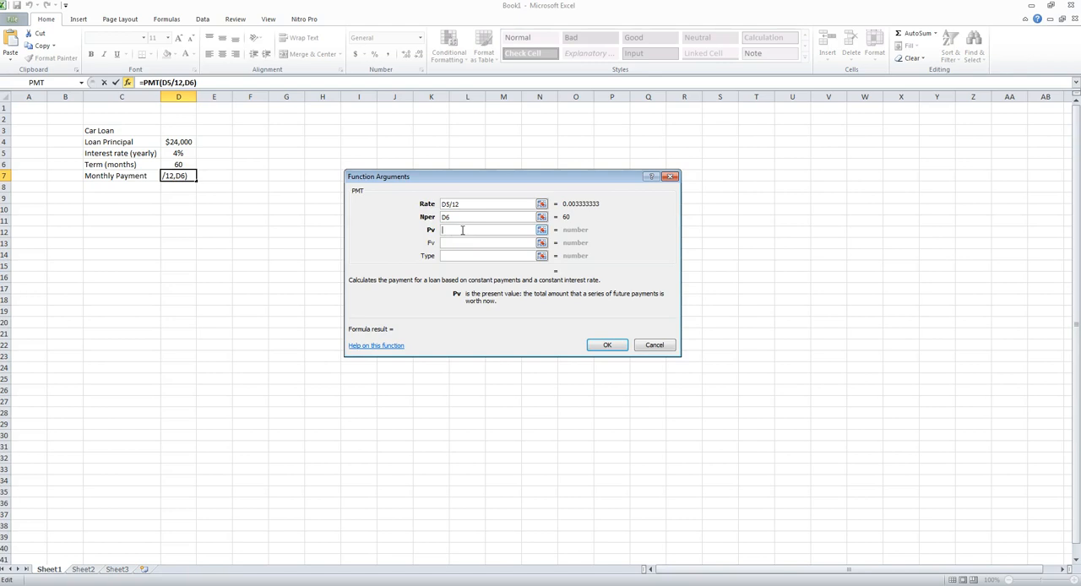
left_click(184, 142)
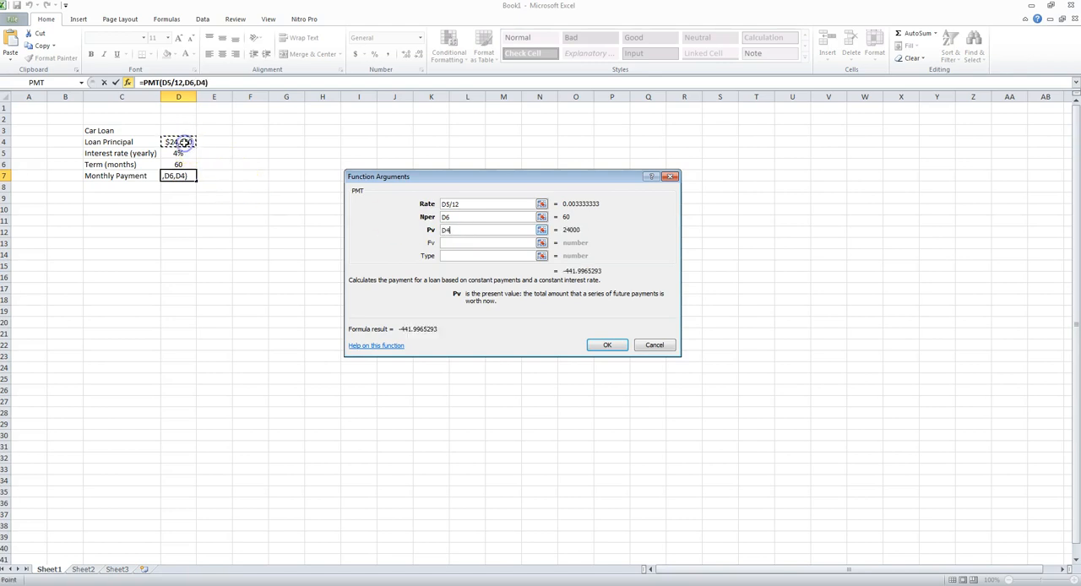
- Set the PMT arguments Fv and Type to 0 and complete the formula
left_click(466, 242)
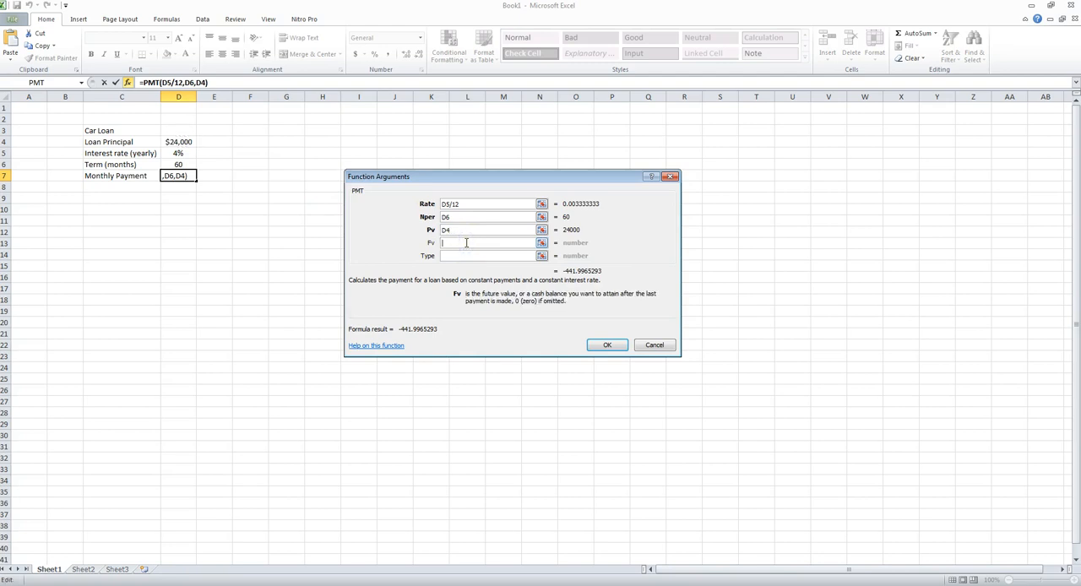
type("0")
left_click(465, 256)
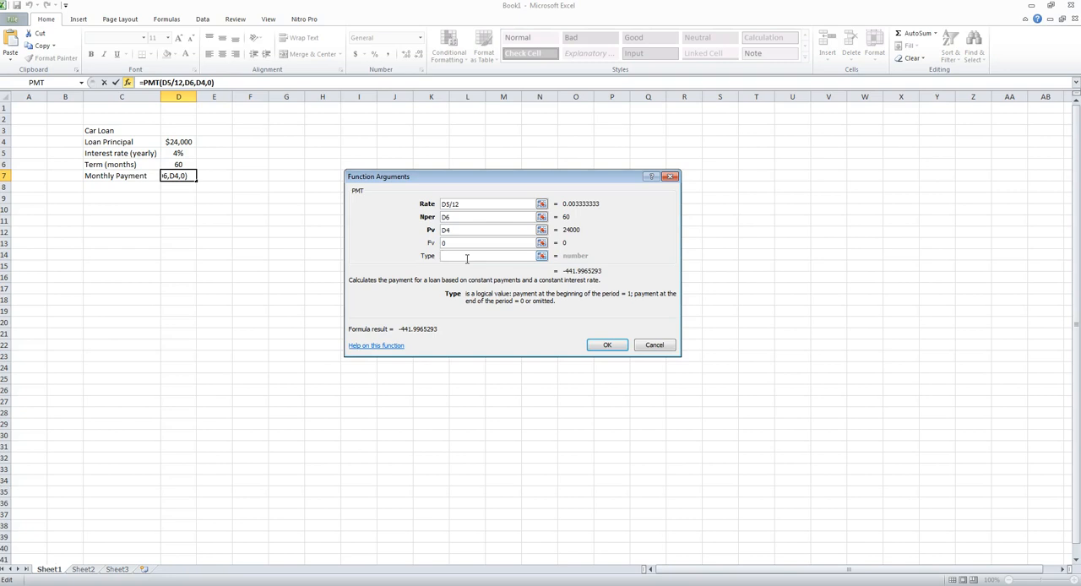
type("0")
left_click(607, 345)
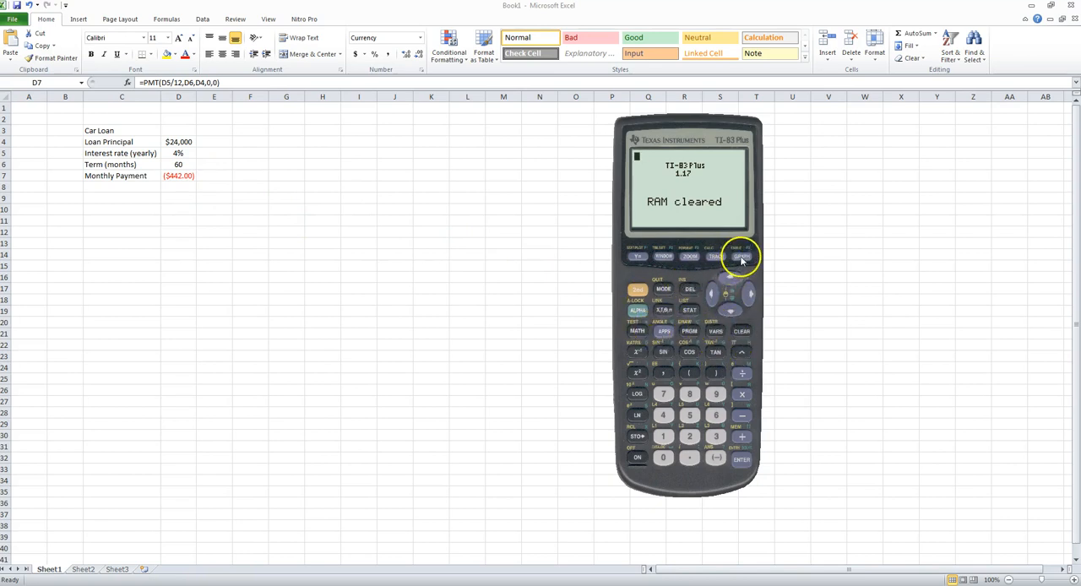
- Switch to the TI-83 Plus calculator, clear its screen and open the TVM Solver in the Finance application
left_click(737, 330)
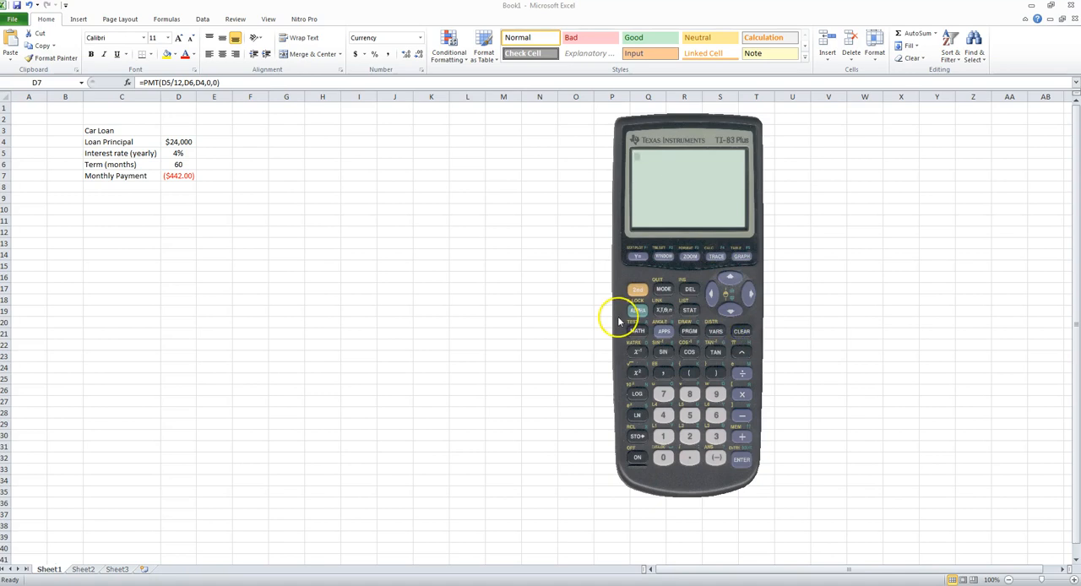
left_click(663, 333)
left_click(742, 456)
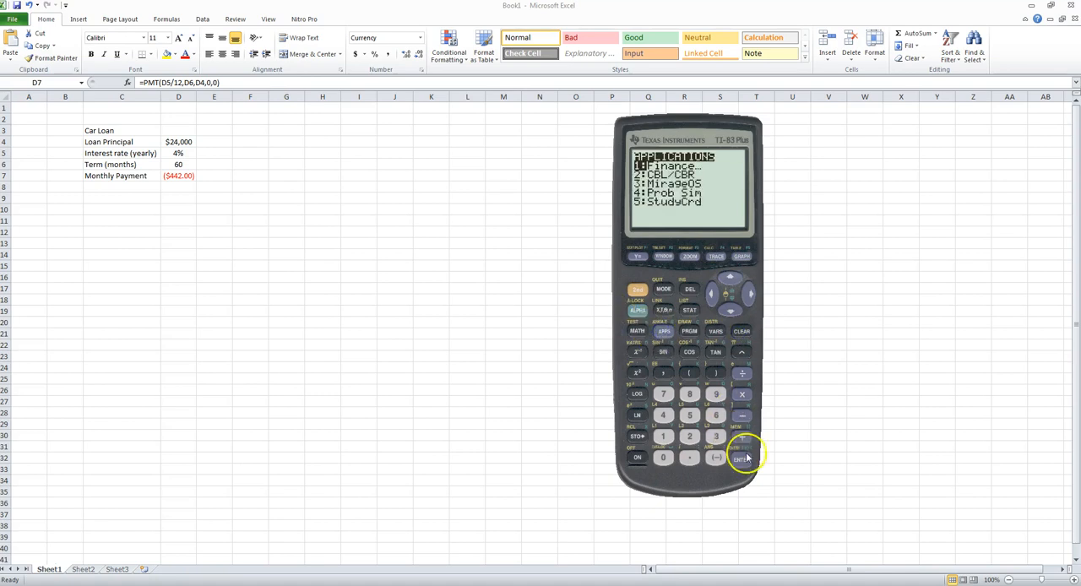
left_click(748, 460)
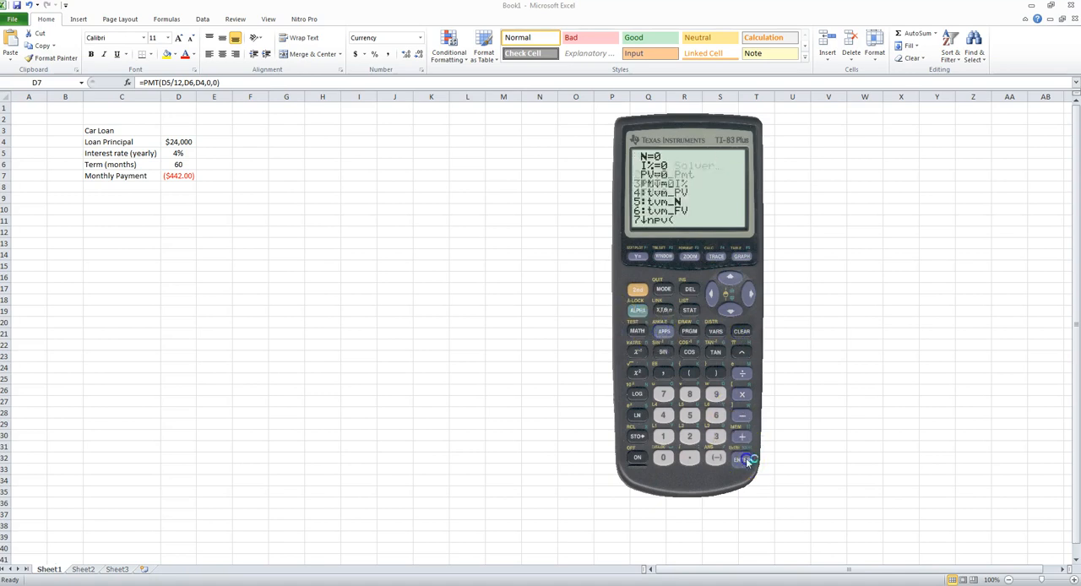
- Enter N as 60 and I% as 4/12 in the calculator's TVM Solver
left_click(716, 415)
left_click(663, 457)
left_click(730, 310)
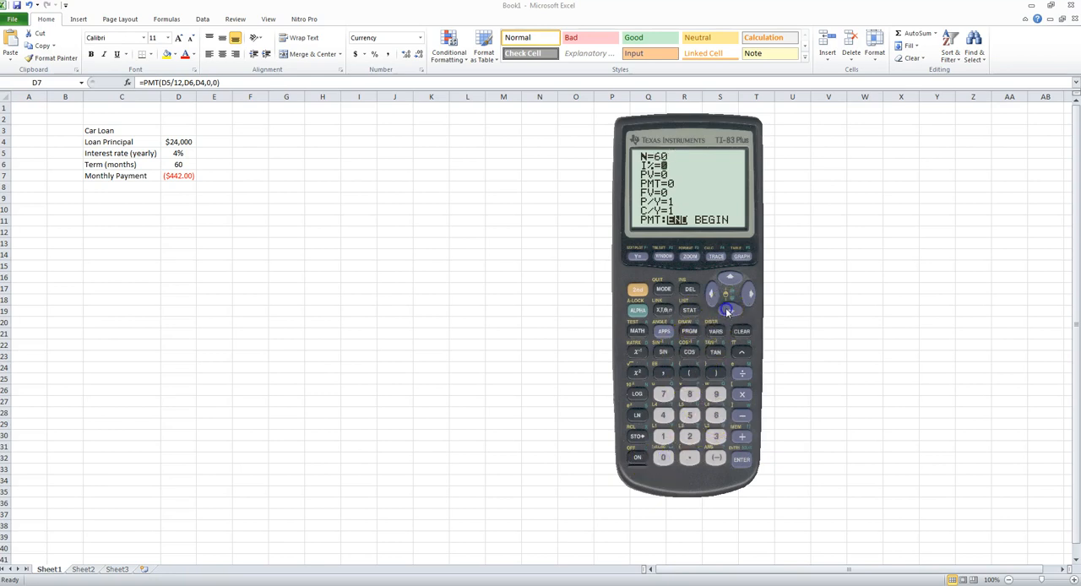
left_click(665, 418)
left_click(742, 374)
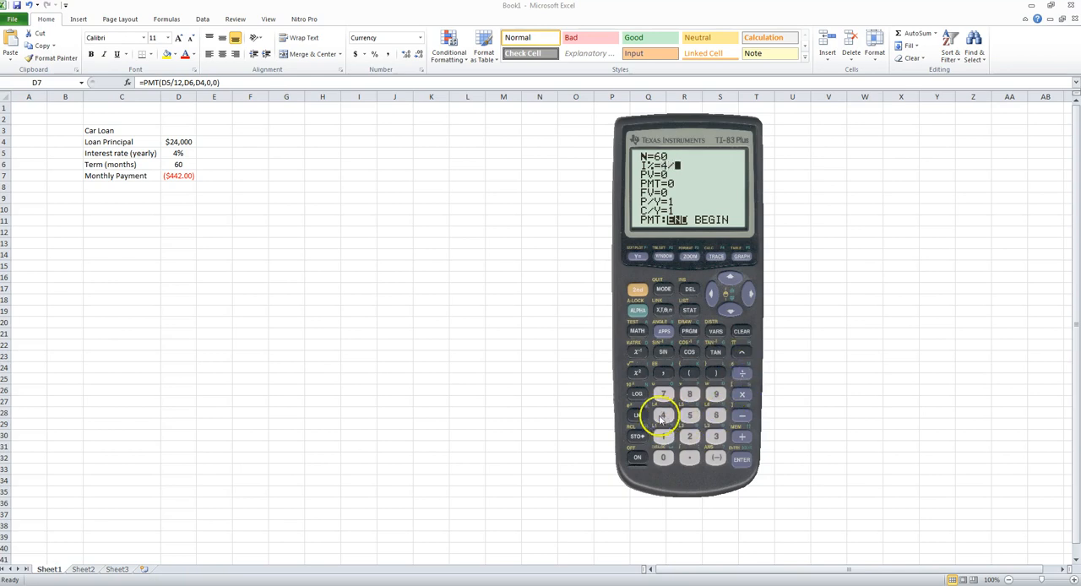
left_click(663, 436)
left_click(689, 436)
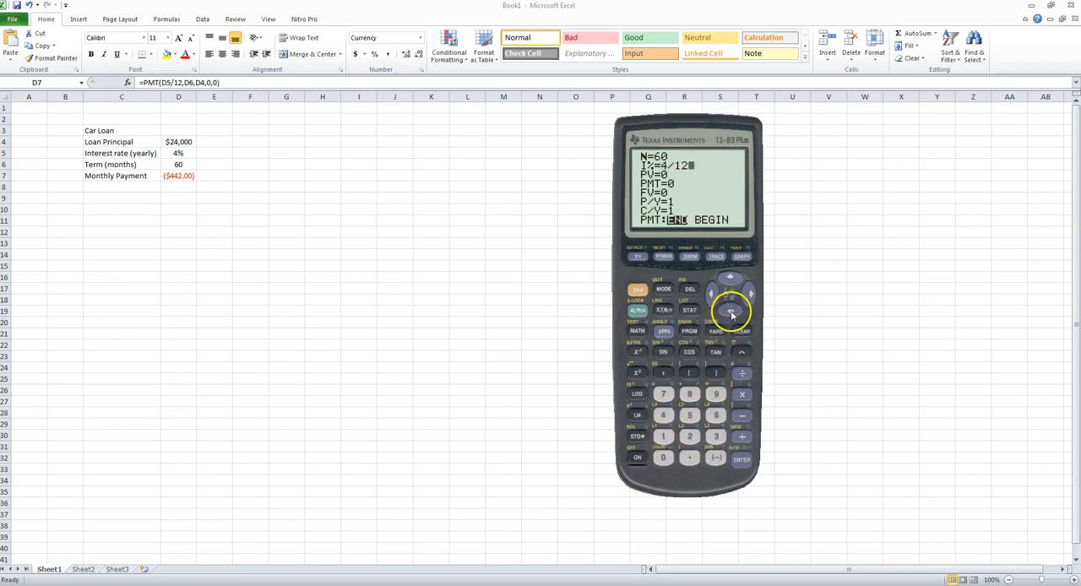
- Enter 24000 as the PV in the calculator's TVM Solver
left_click(730, 312)
left_click(689, 435)
left_click(663, 418)
left_click(664, 456)
left_click(664, 456)
left_click(666, 457)
- Solve for PMT in the TVM Solver and move the calculator off the worksheet
left_click(730, 310)
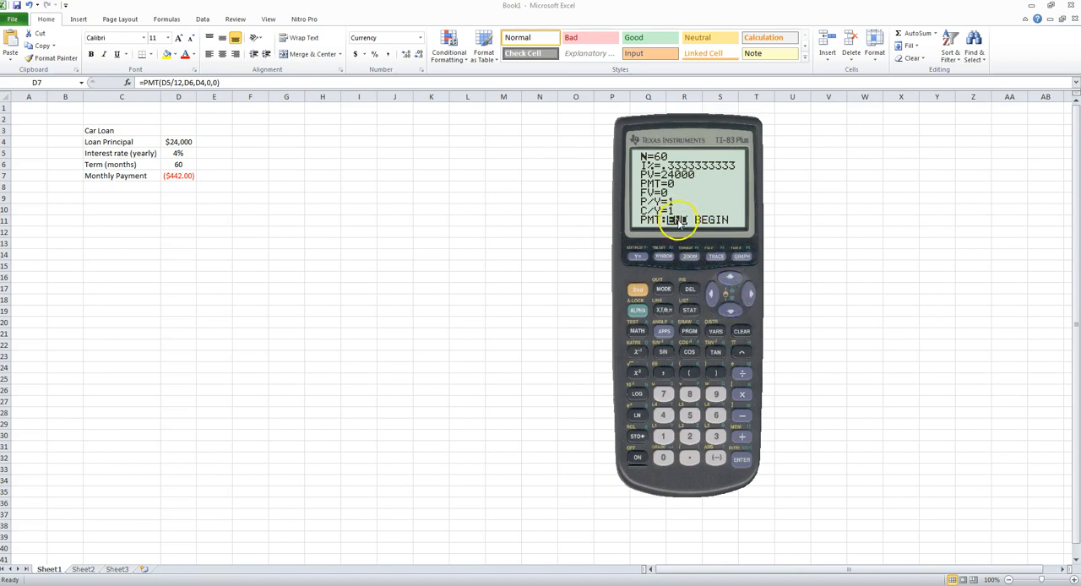
left_click(639, 310)
left_click(741, 458)
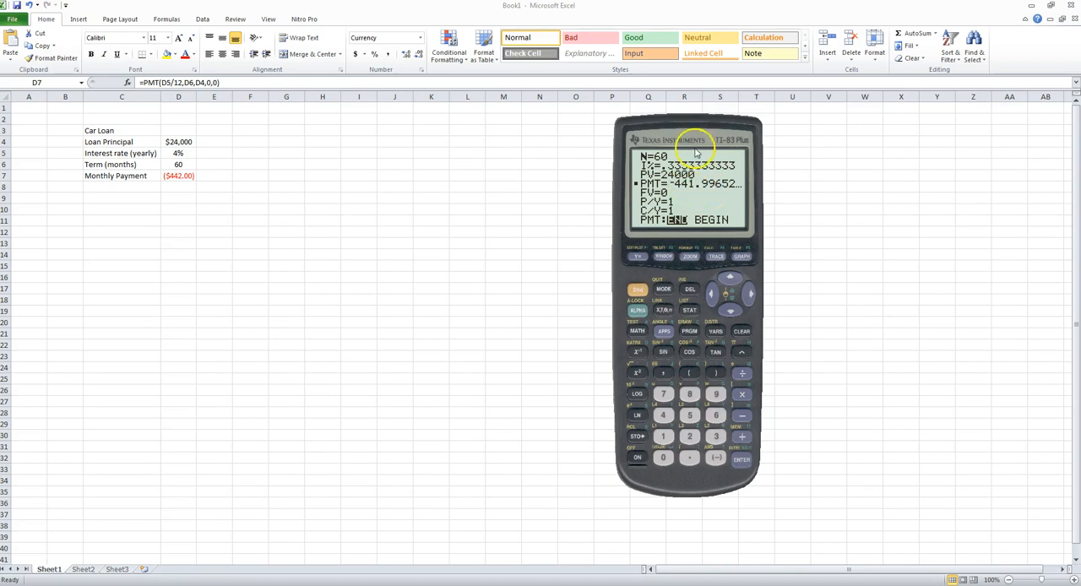
left_click_drag(694, 135, 0, 189)
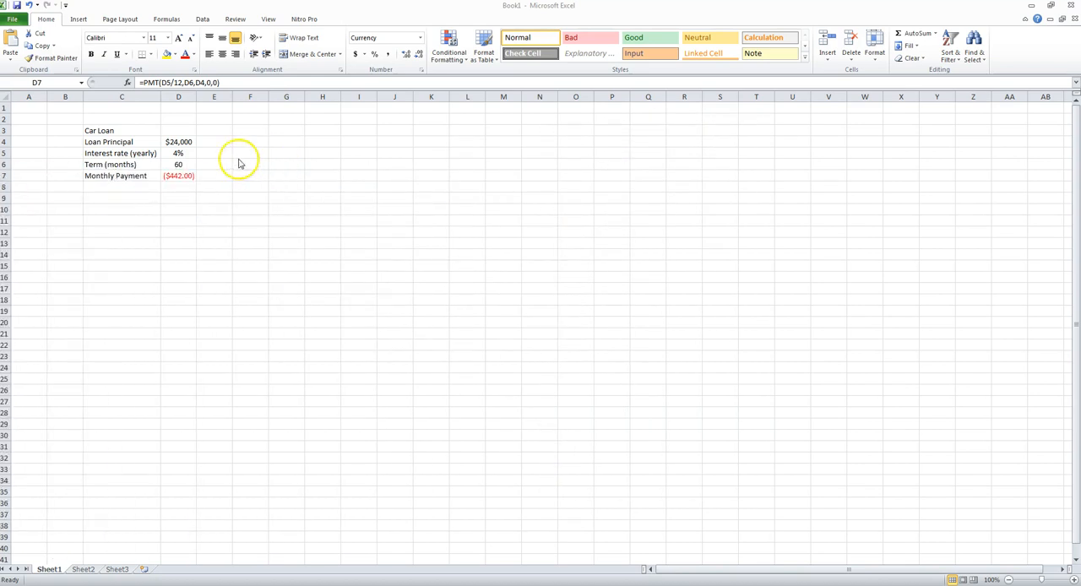
- Show the monthly payment in D7 with five decimal places and bring the calculator back for comparison
left_click(193, 170)
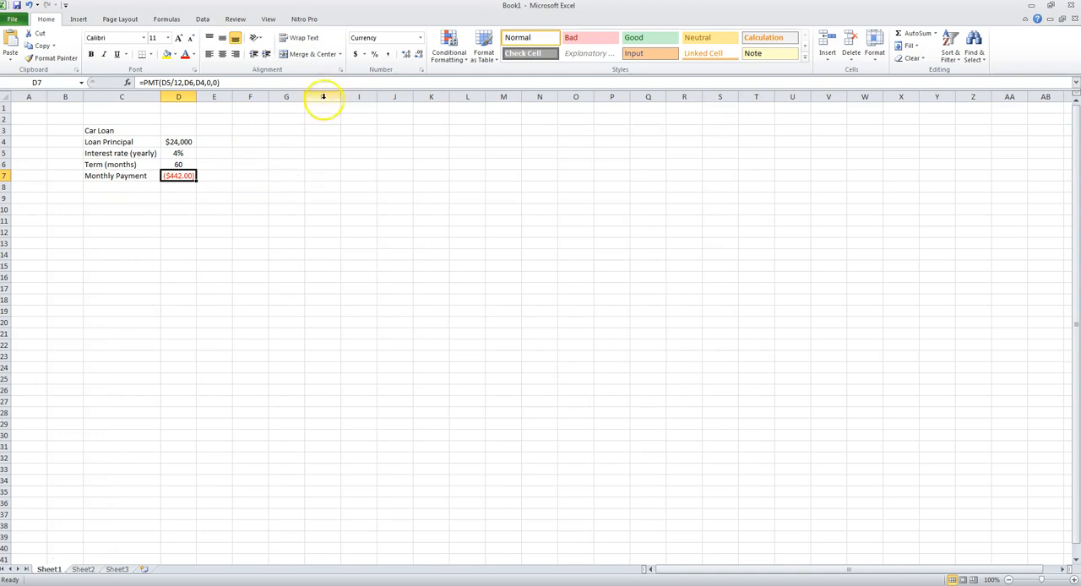
left_click(418, 55)
left_click(402, 55)
left_click(402, 54)
left_click(402, 55)
left_click(402, 55)
left_click_drag(0, 189, 406, 154)
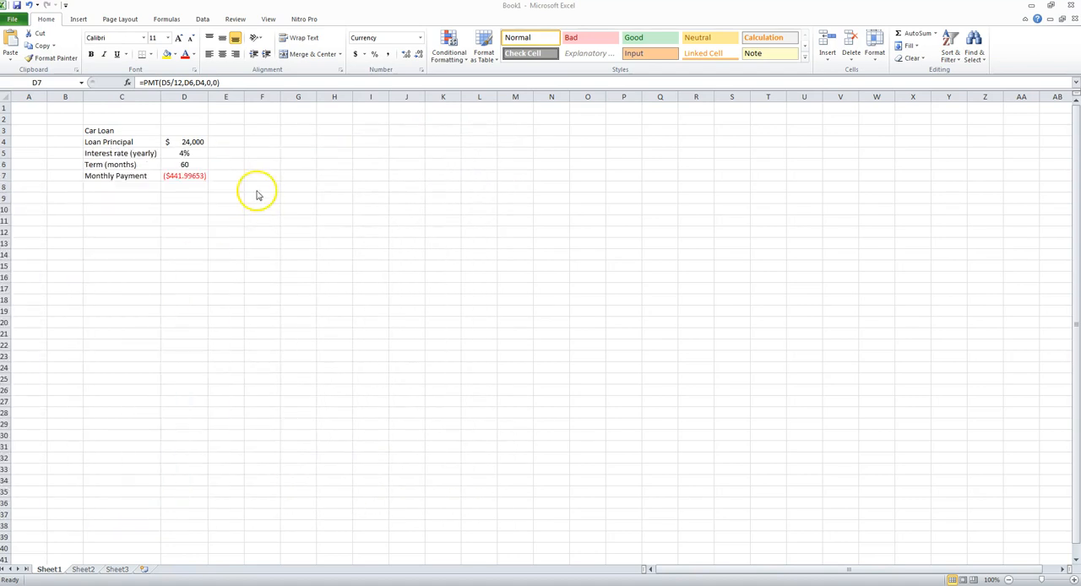
- Reduce the monthly payment in D7 to one decimal place
left_click(193, 176)
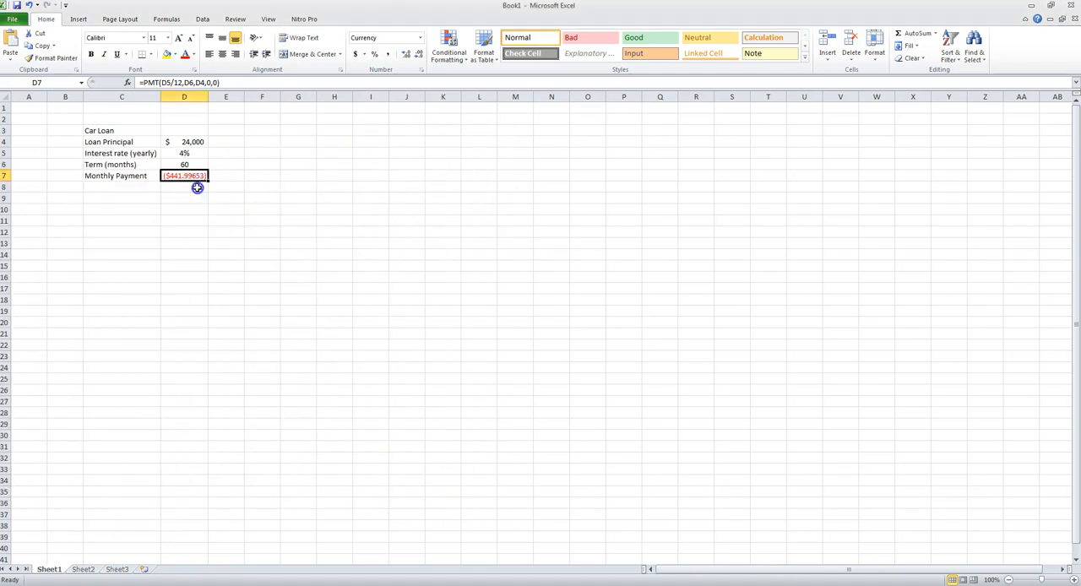
left_click(420, 56)
- Center the loan principal, interest rate, term and monthly payment values in D4:D7
left_click_drag(186, 142, 186, 175)
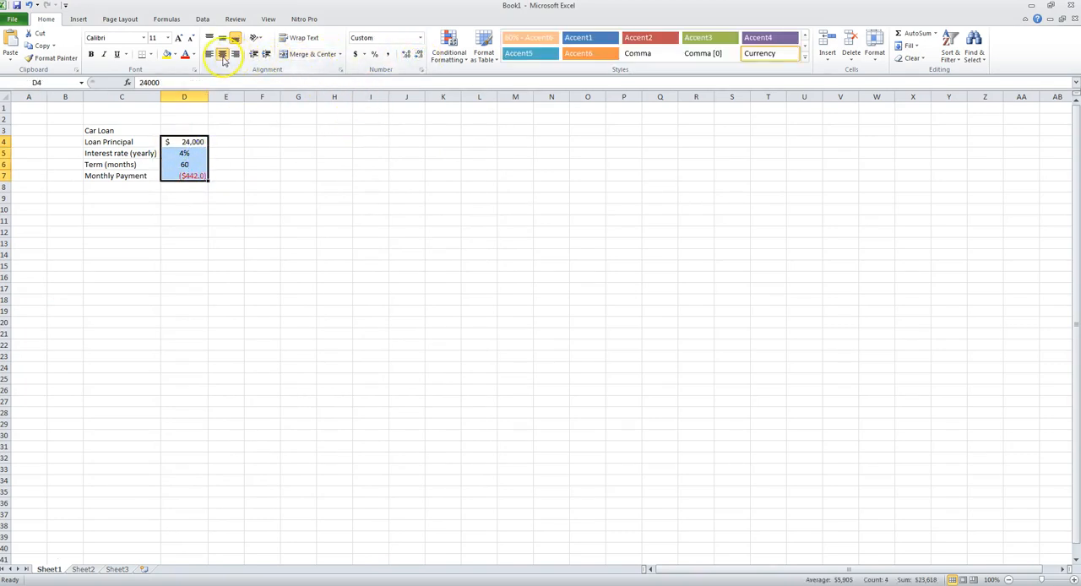
left_click(222, 56)
left_click(205, 208)
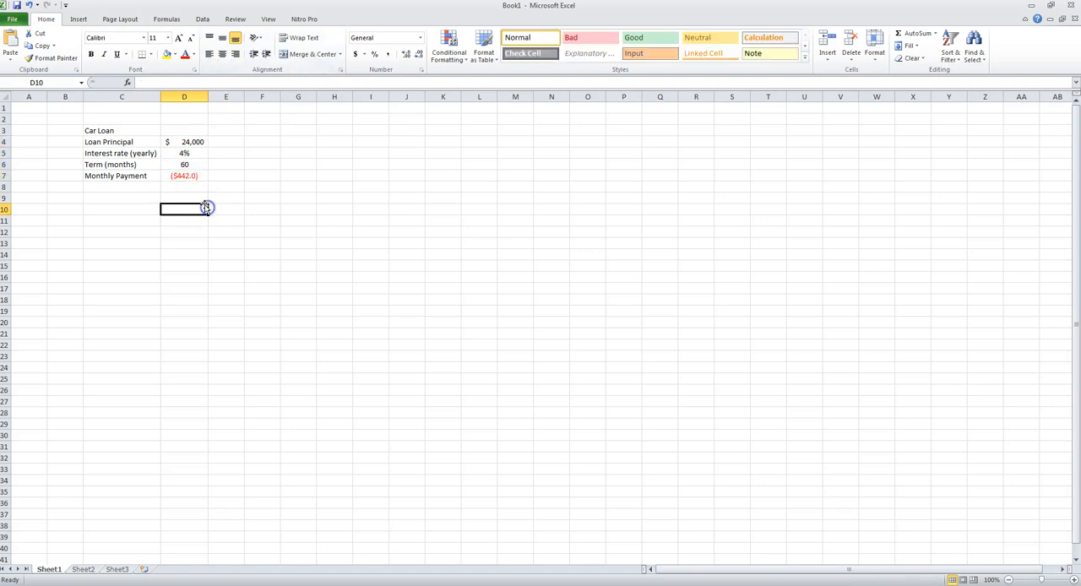
left_click(203, 142)
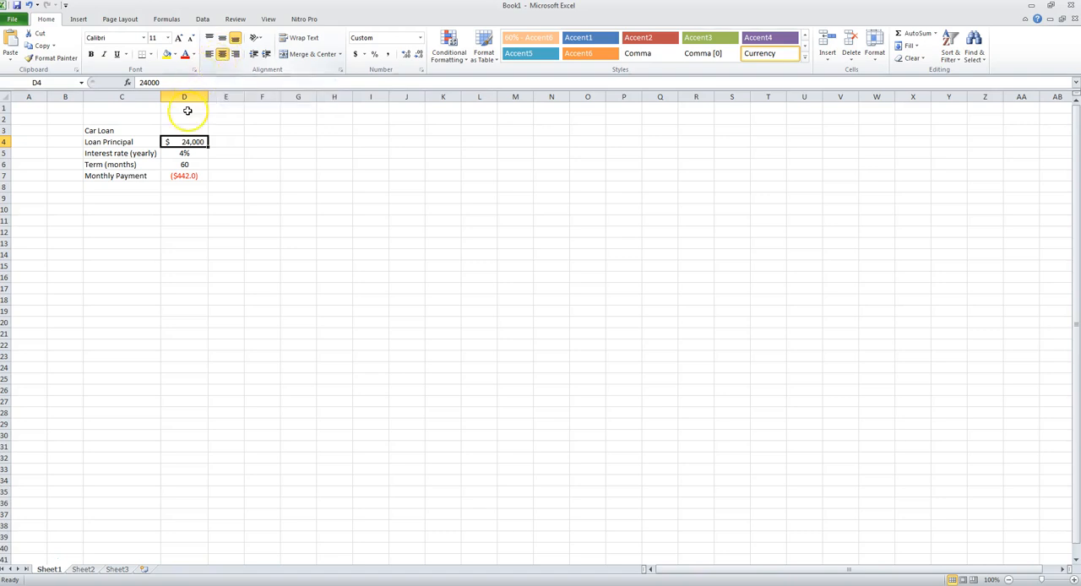
left_click(193, 164)
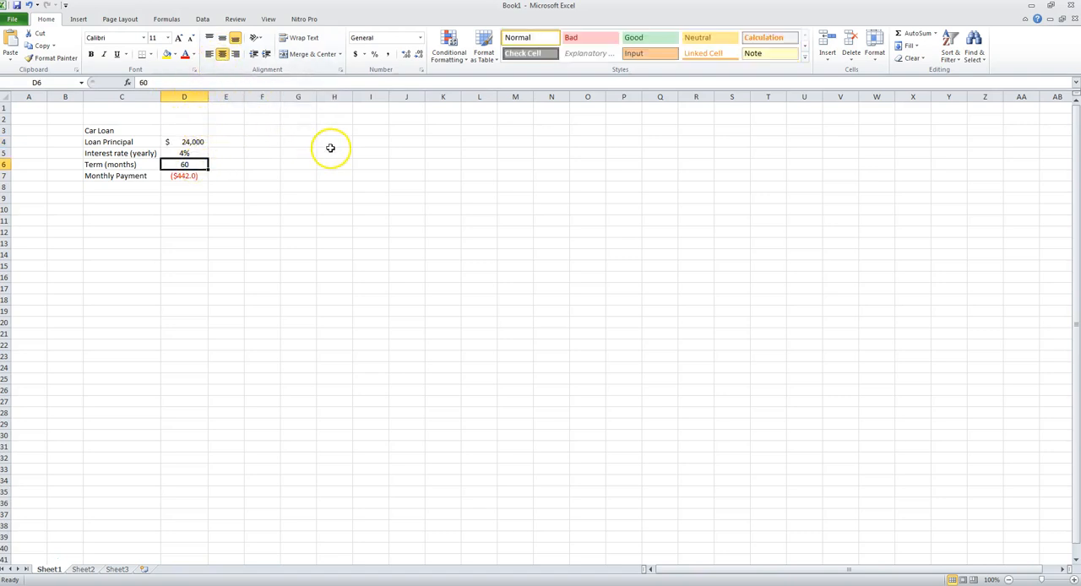
- Enter the column heading Month in G6, beside the car loan data
left_click_drag(105, 131, 200, 176)
left_click(299, 142)
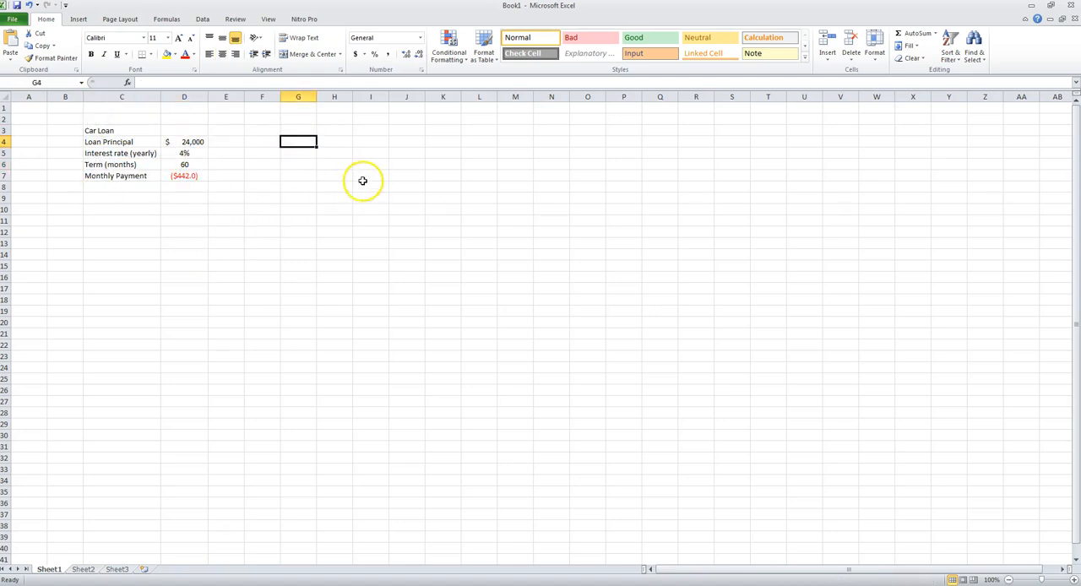
left_click(305, 162)
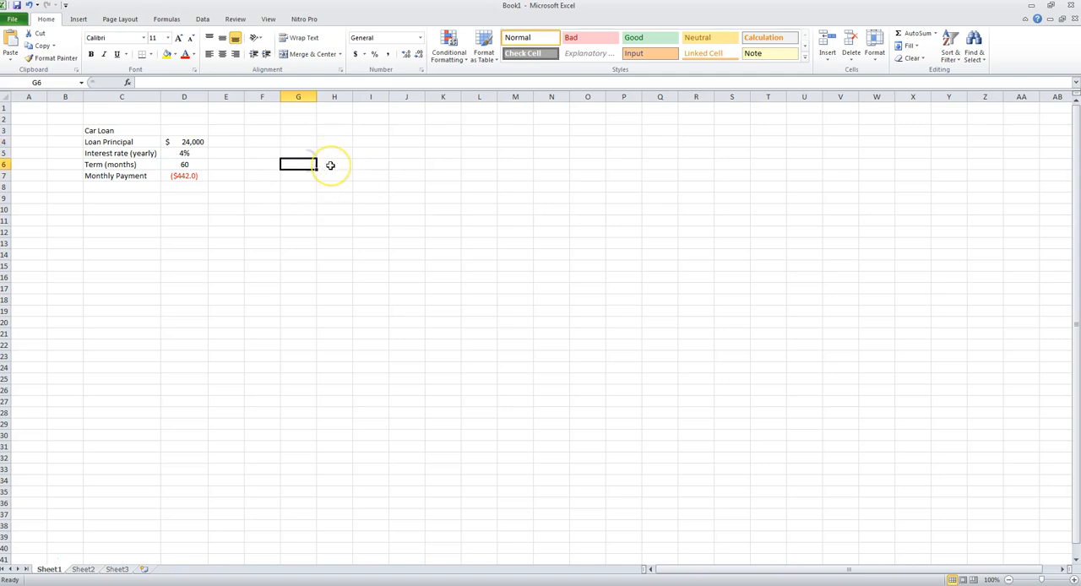
type("Month")
key("Return")
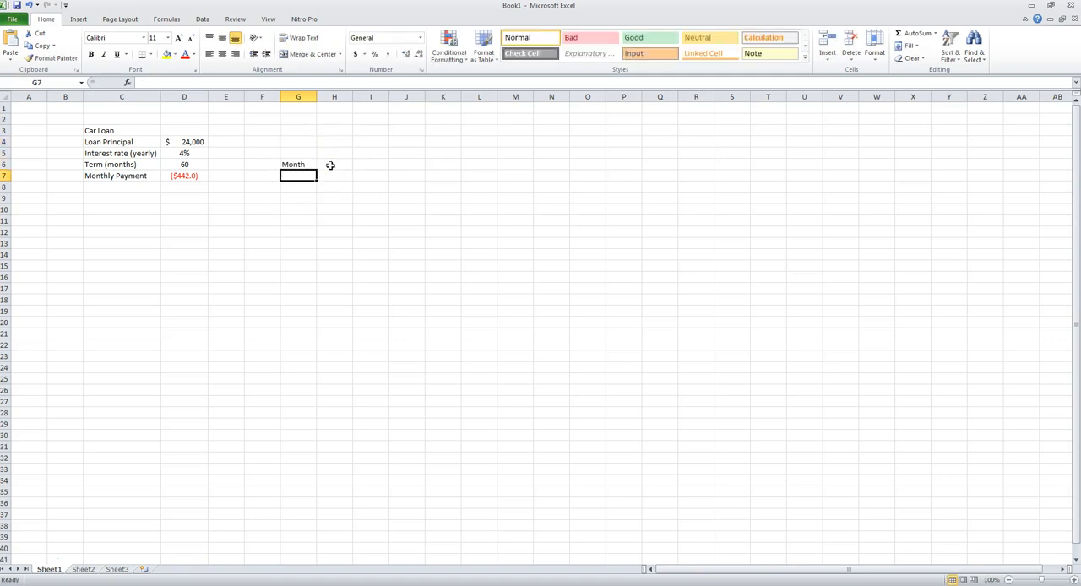
left_click(330, 166)
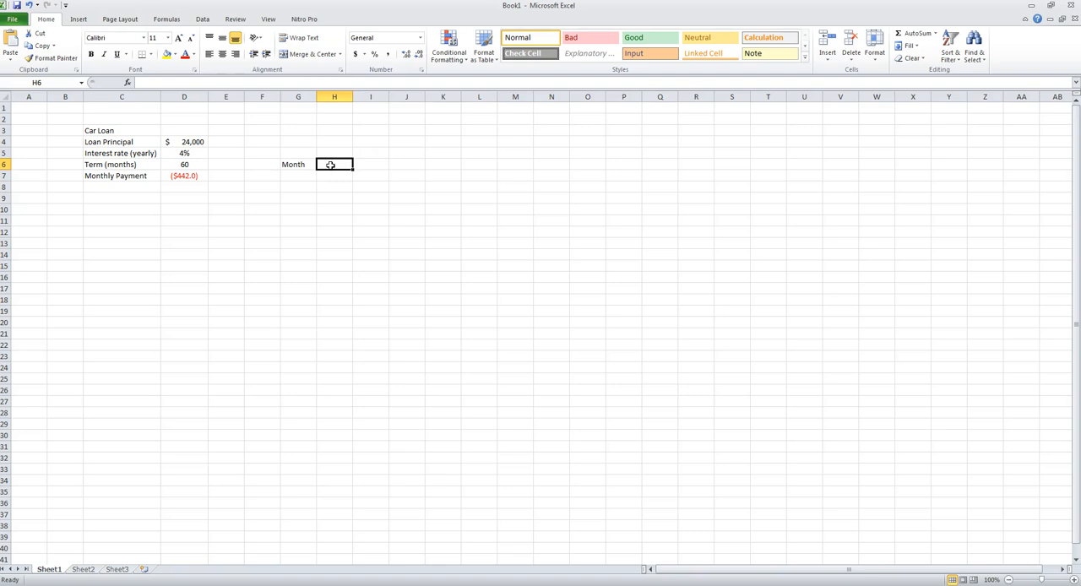
type("Beginning Principal")
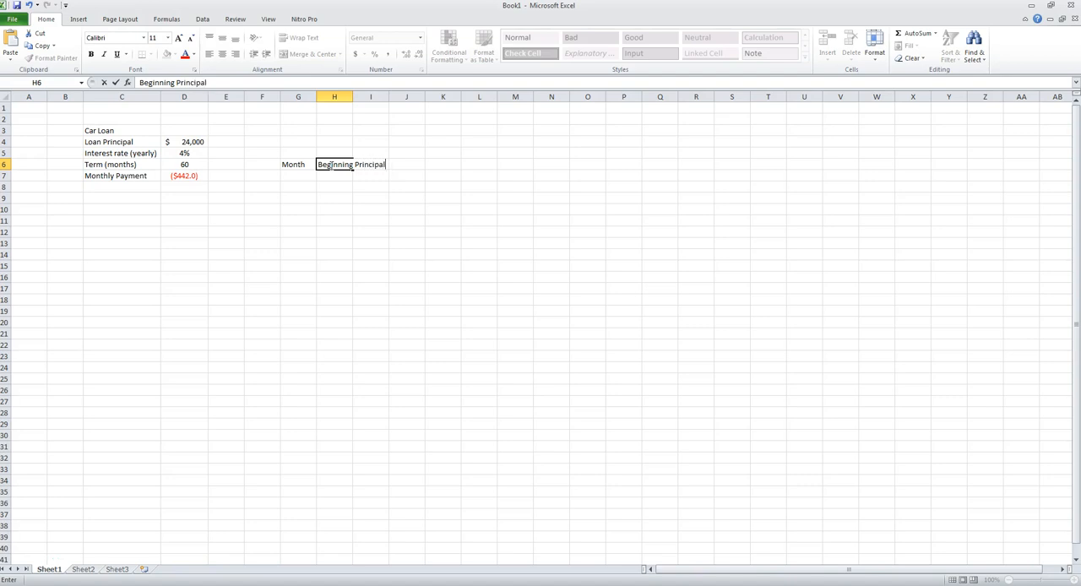
key("Return")
key("Up")
key("Right")
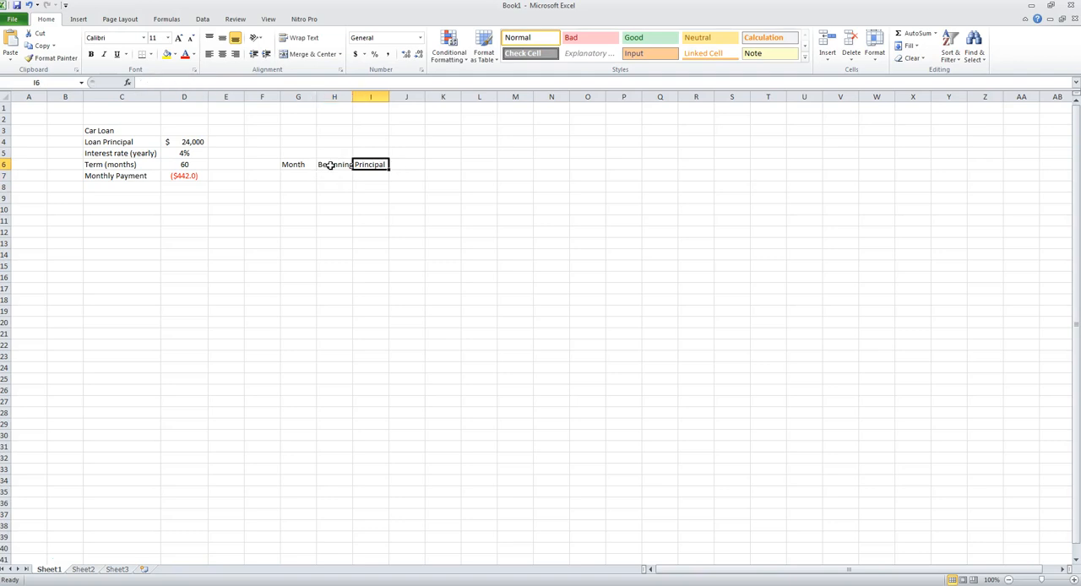
left_click(331, 165)
key("Delete")
- Enter the two-row column heading Beginning in H5 and Principal in H6
key("Up")
type("Beginning")
key("Return")
type("Prin")
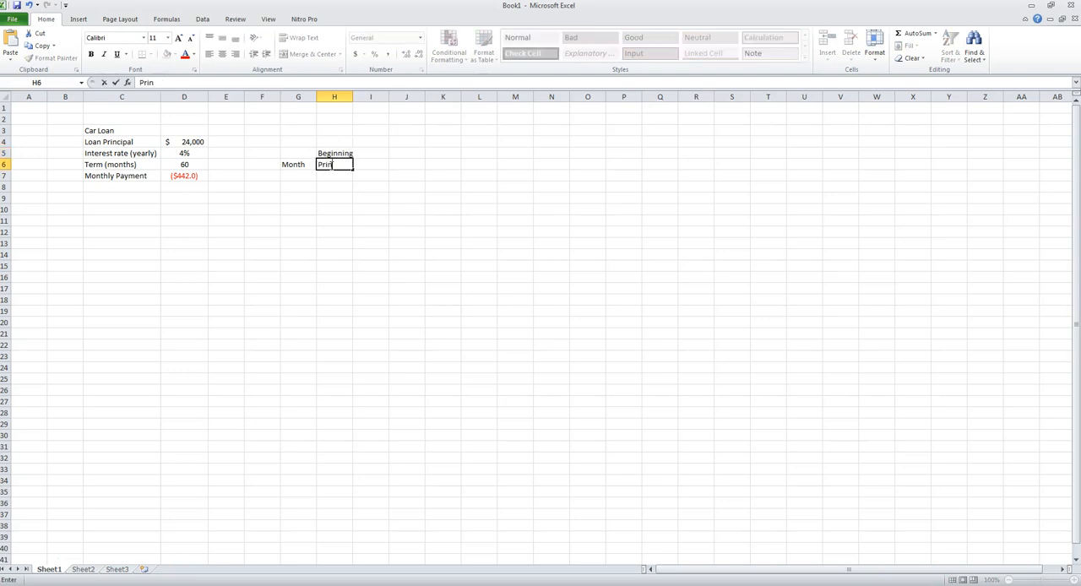
type("cipal")
key("Return")
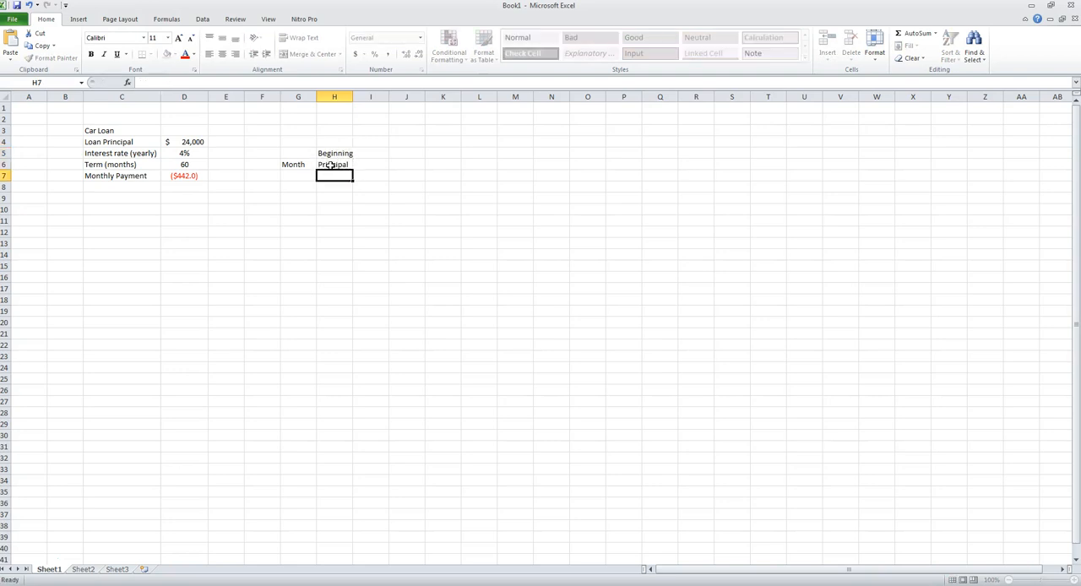
- Enter the two-row column heading Interest in I5 and Payment in I6
key("Up")
key("Right")
key("Up")
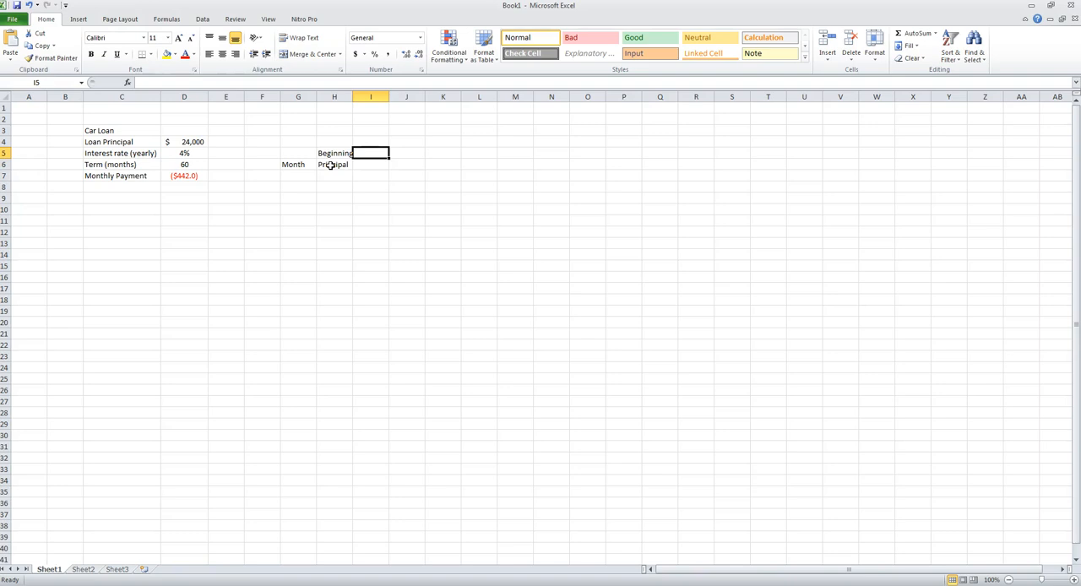
type("Interest P")
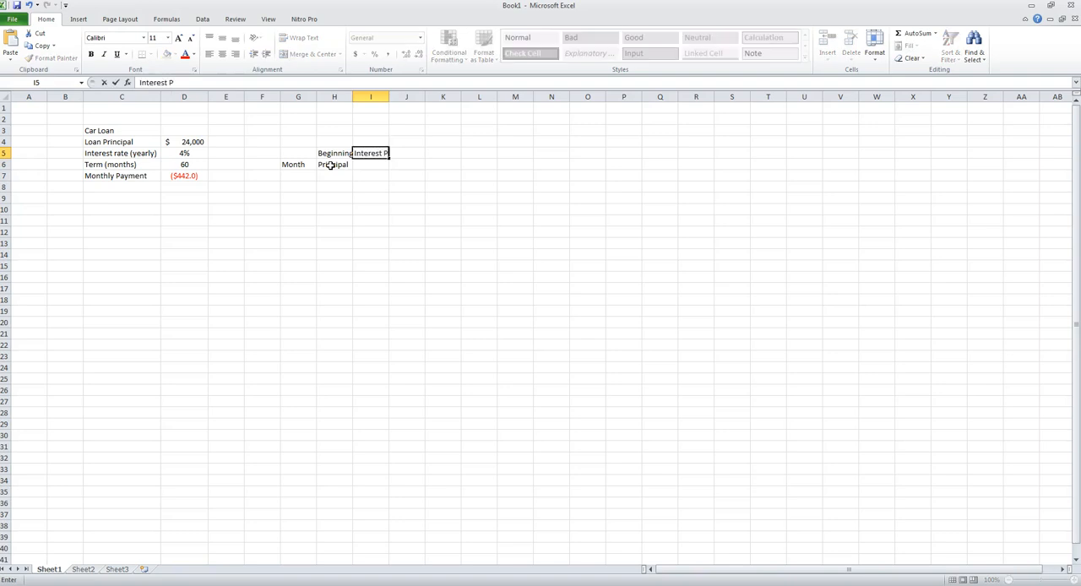
type("ayment")
key("Return")
key("Up")
type("Interest")
key("Return")
type("pa")
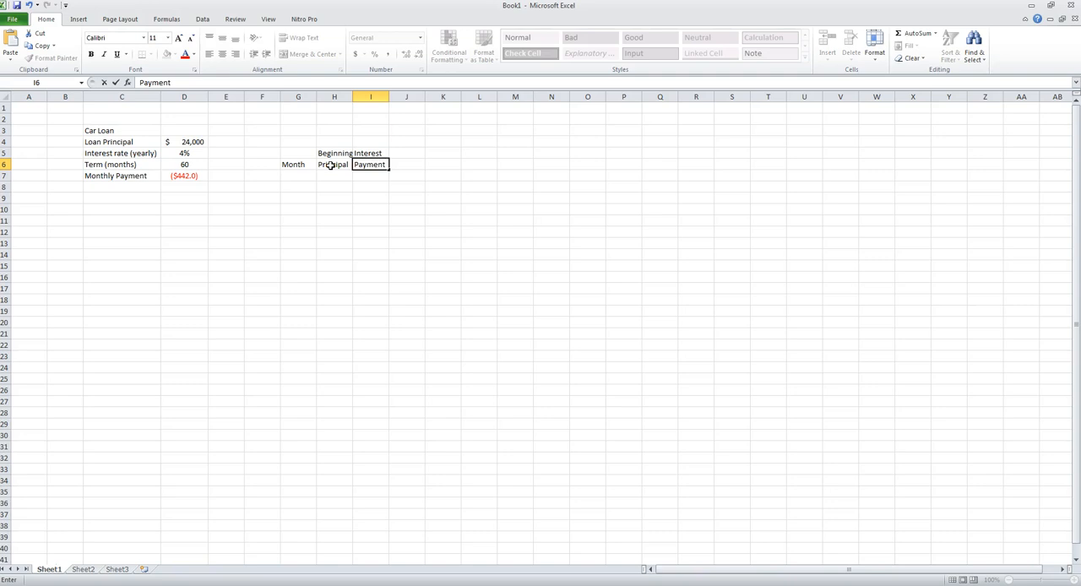
- Enter the two-row column heading Principal in J5 and Payment in J6
key("Up")
key("Right")
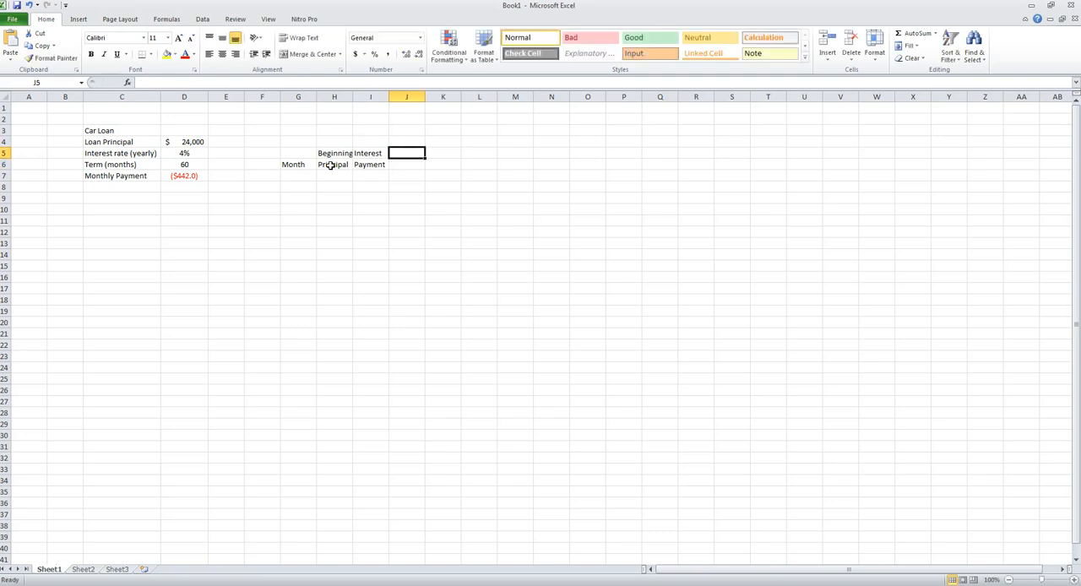
type("Principal")
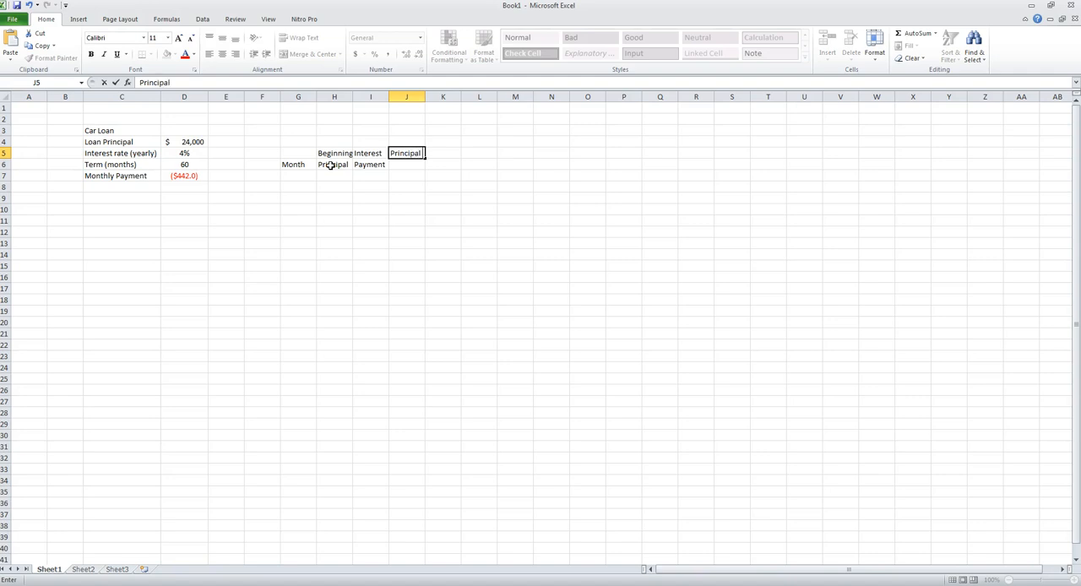
key("Return")
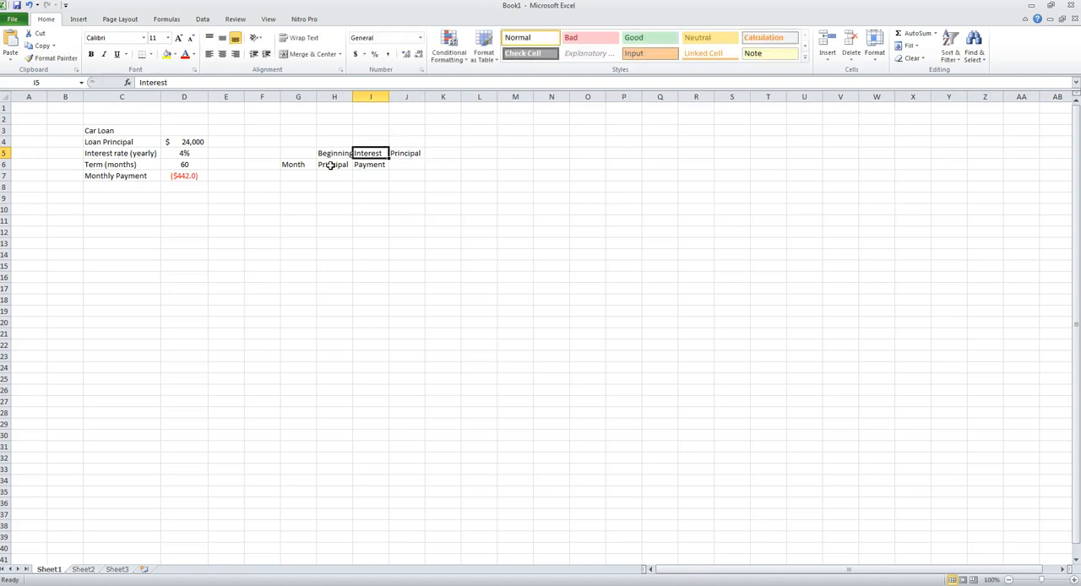
type("Payment")
key("Return")
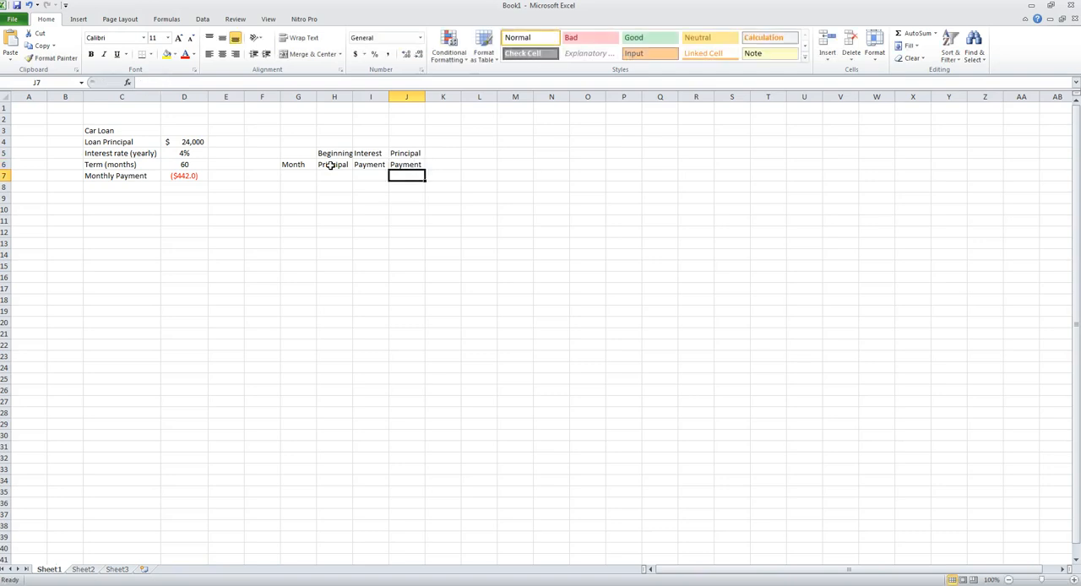
- Center the two-row headings in H5:J6
left_click(346, 153)
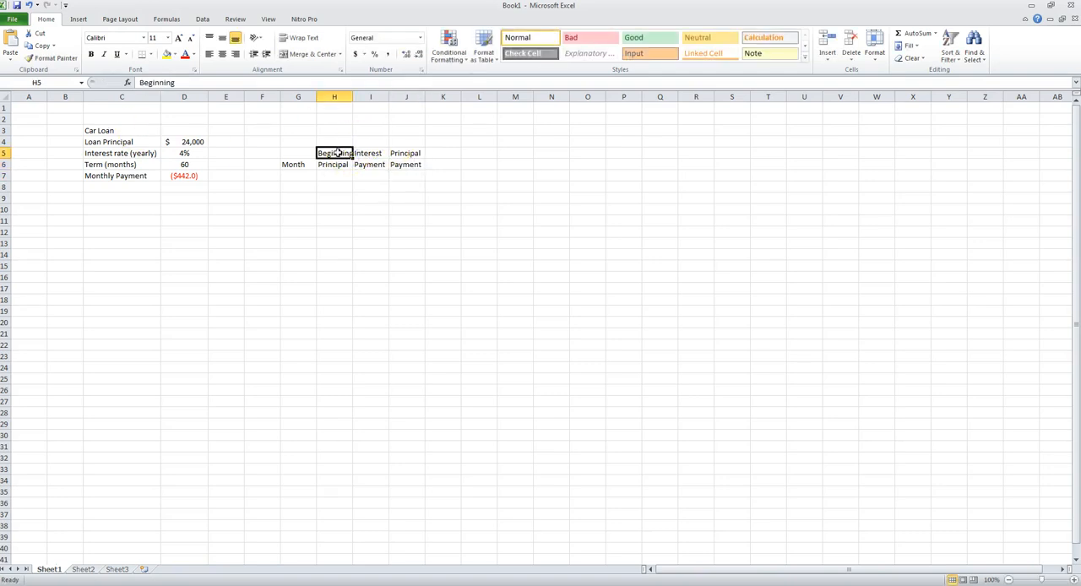
left_click_drag(338, 153, 392, 164)
left_click(222, 54)
- Widen columns G through J equally so the headings have more room
left_click(343, 96)
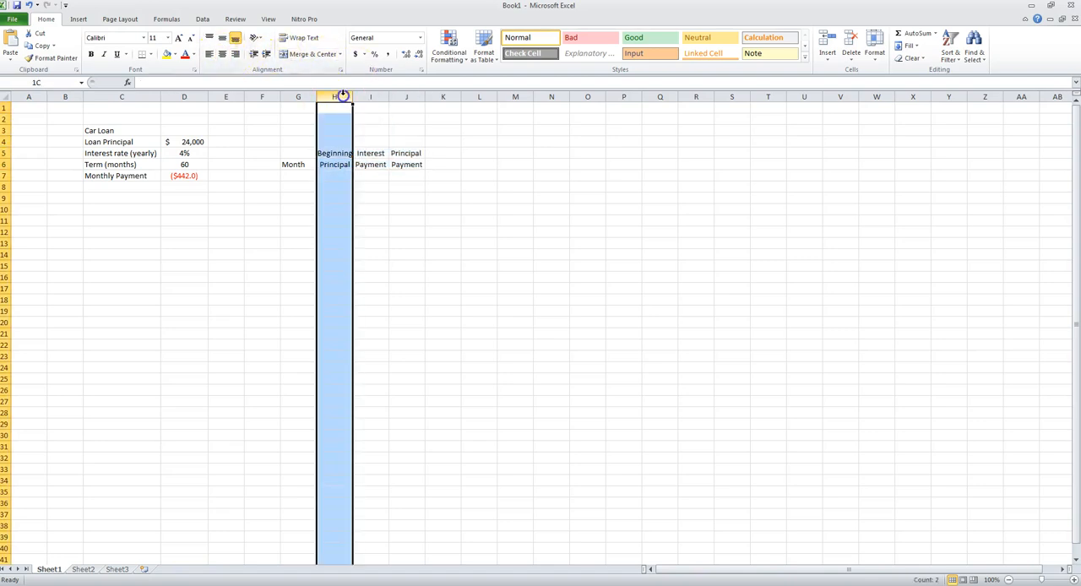
left_click(300, 96)
left_click(395, 97, "shift")
left_click_drag(388, 97, 408, 98)
left_click(333, 176)
- Center all the table headings in G5:J6, including Month
left_click(298, 165)
left_click_drag(302, 154, 430, 164)
left_click(222, 53)
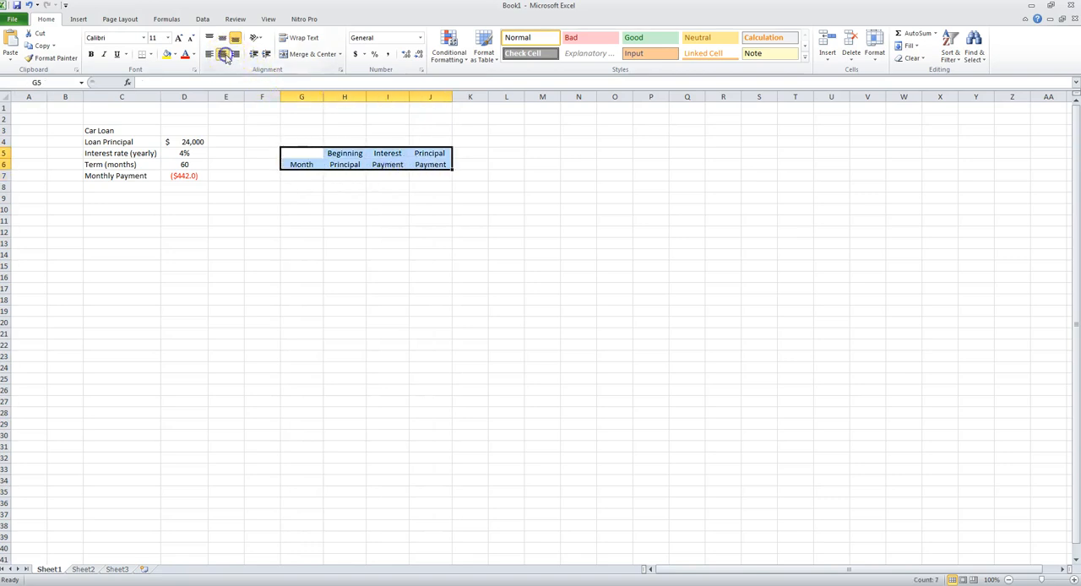
- Enter the first month numbers 1, 2 and 3 in G7:G9
left_click(305, 175)
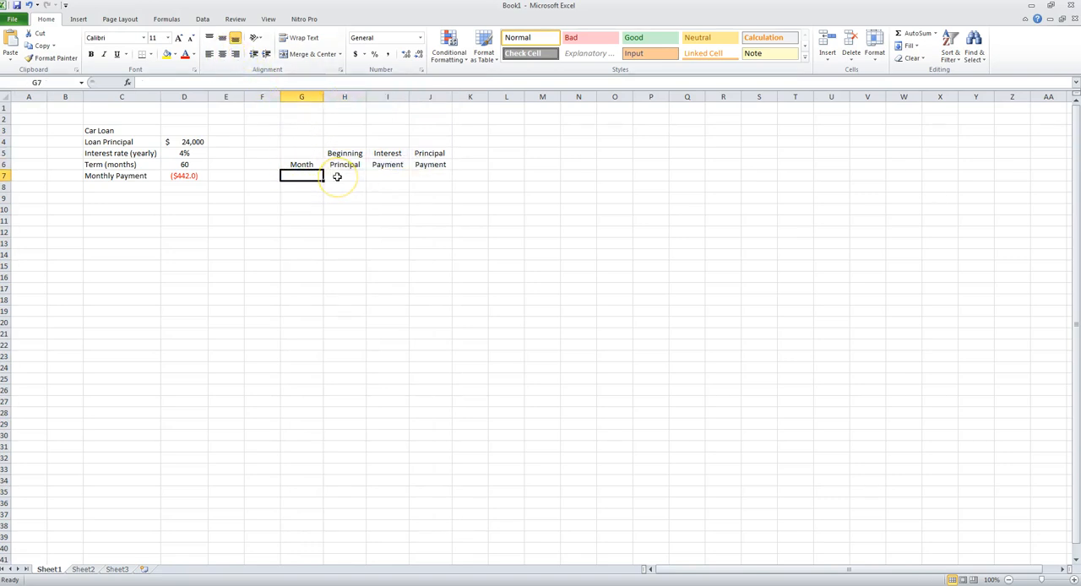
type("1")
key("Return")
type("2")
key("Return")
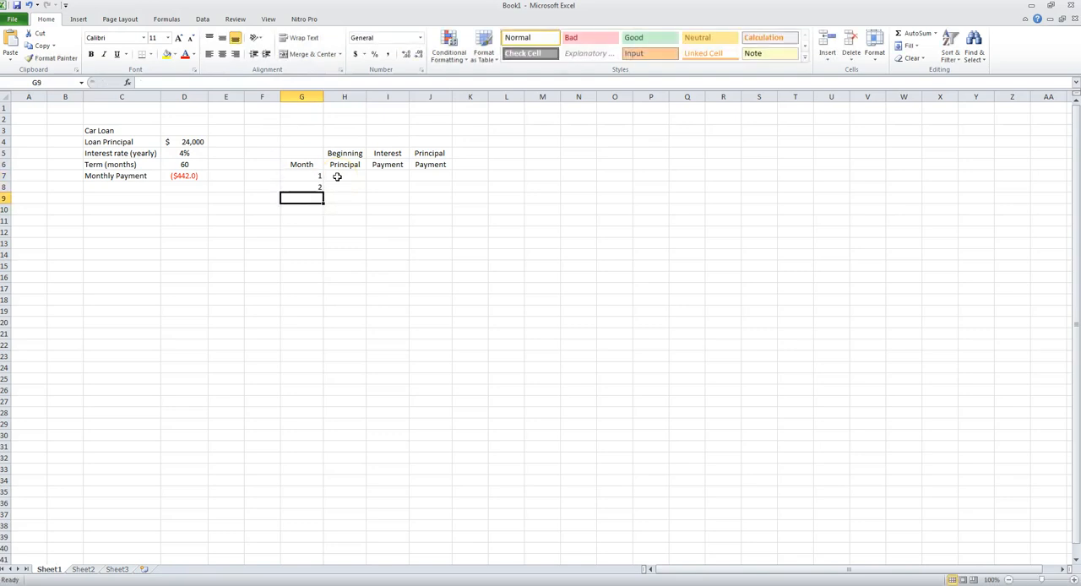
type("3")
key("Return")
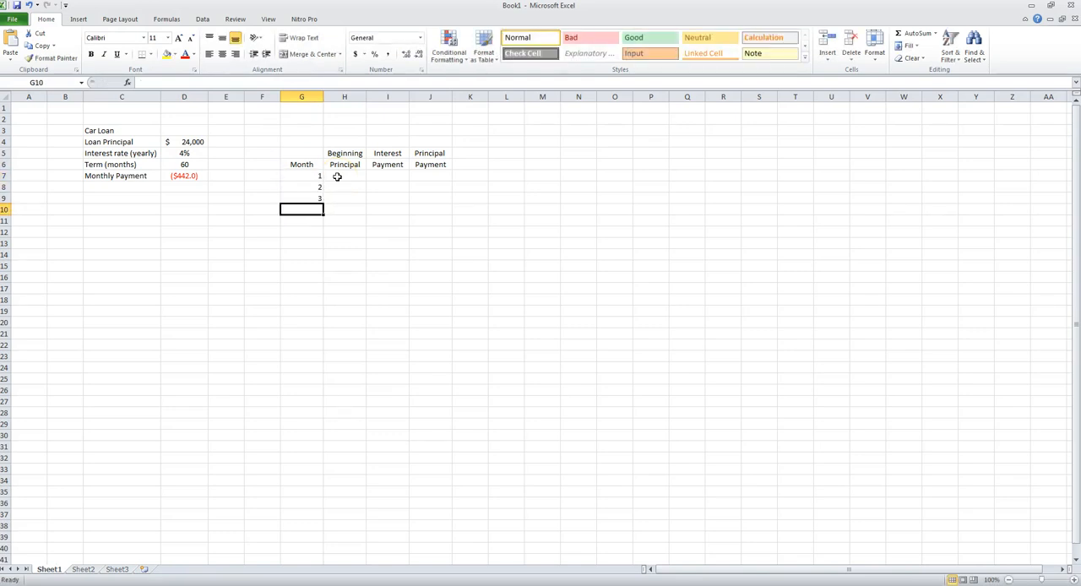
- Extend the month series down to 20 in G26 and center the numbers in G7:G26
left_click_drag(319, 174, 320, 198)
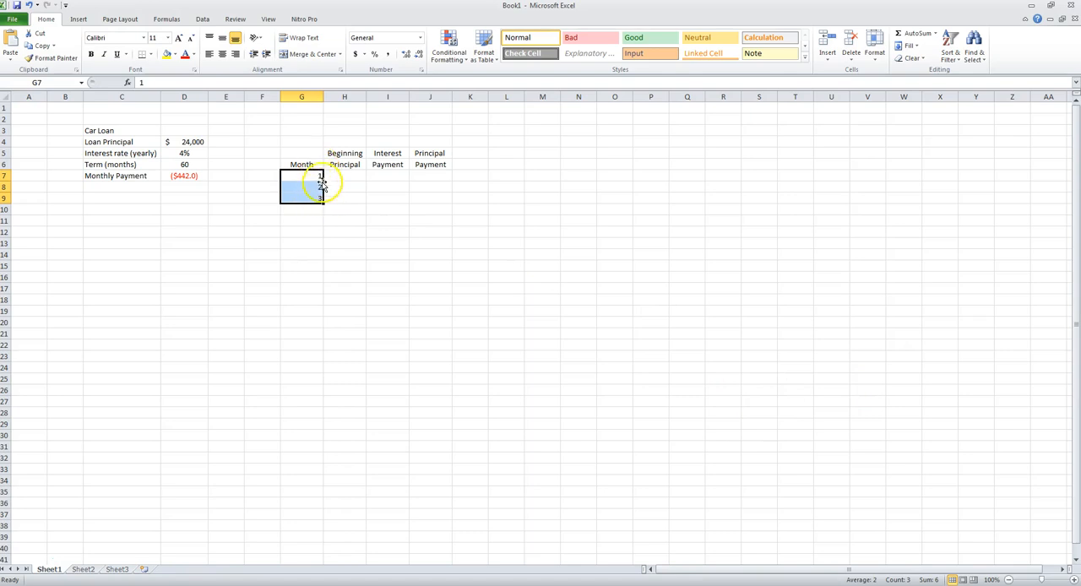
left_click_drag(323, 203, 320, 391)
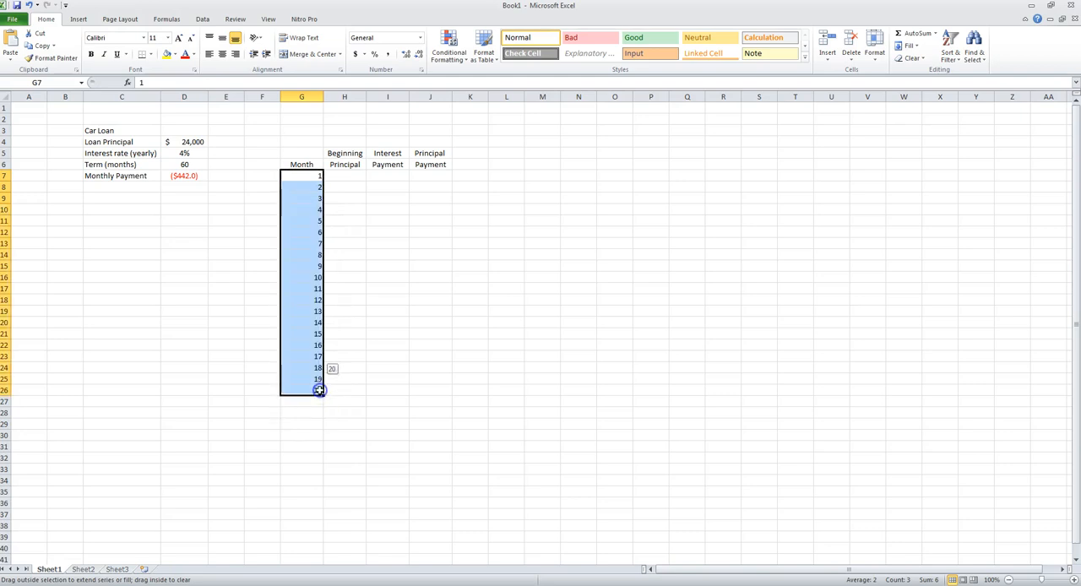
left_click(364, 173)
left_click_drag(309, 174, 313, 385)
left_click(222, 53)
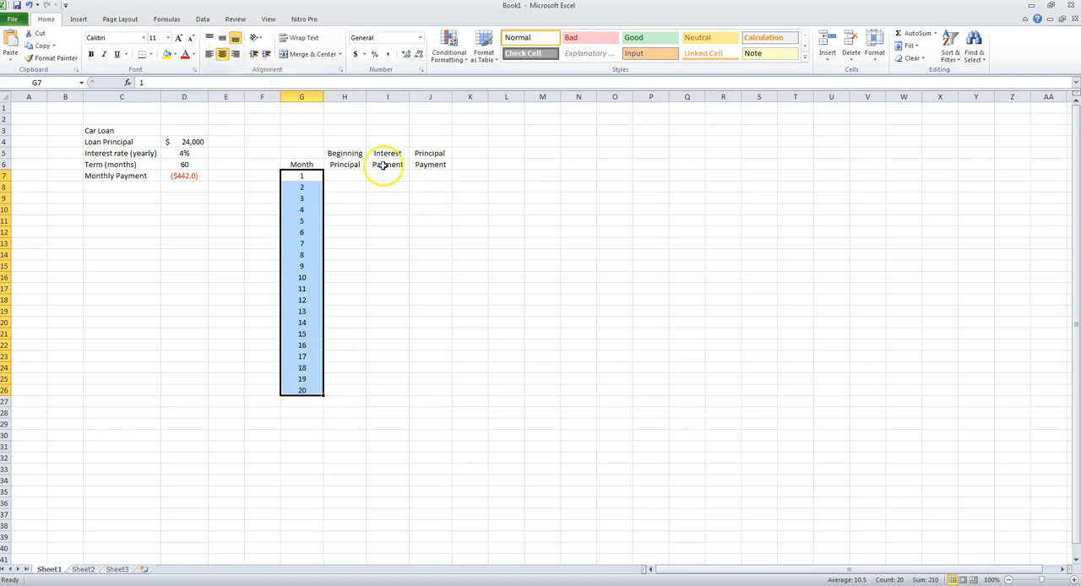
- Copy the table in G5:J26 and paste it alongside, starting at K5 and at O5
left_click_drag(309, 150, 426, 389)
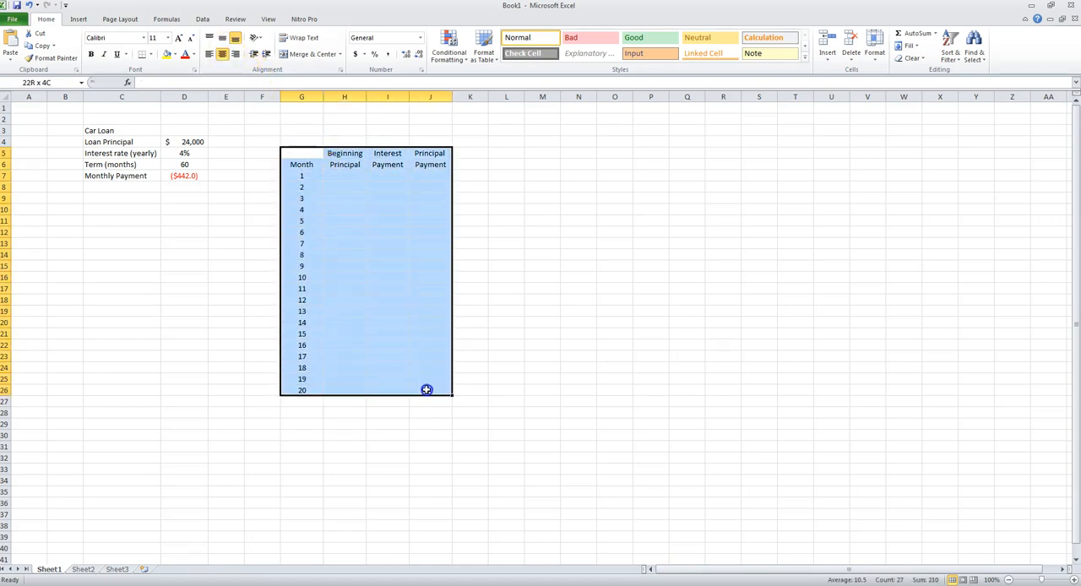
key("ctrl+c")
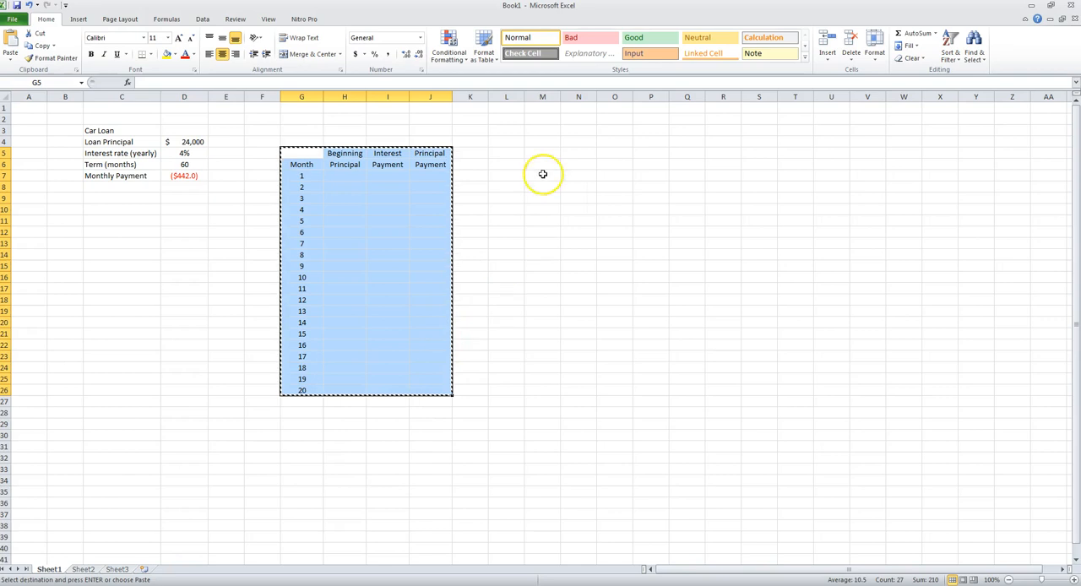
left_click(479, 154)
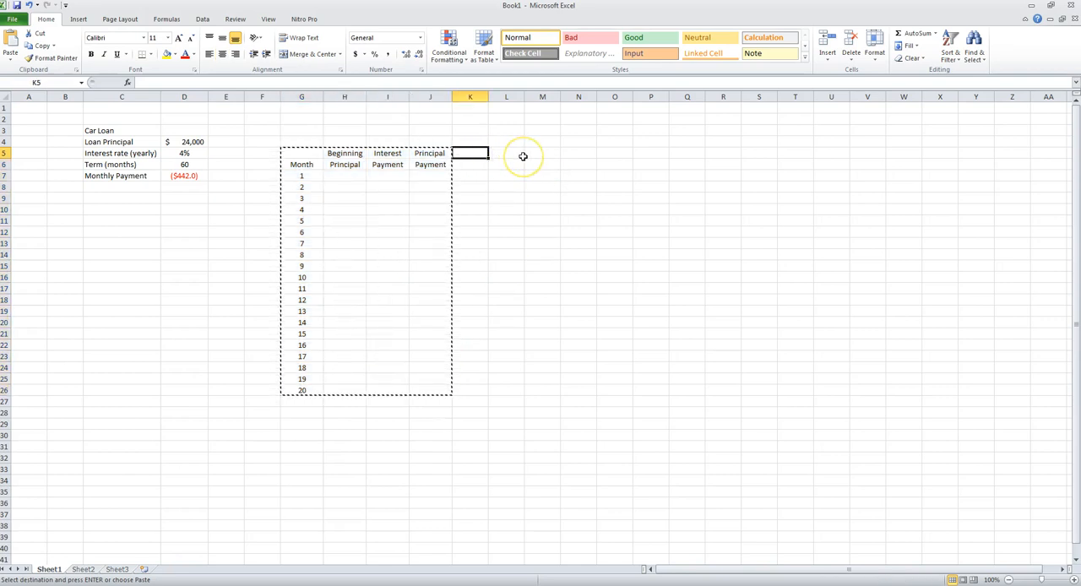
key("ctrl+v")
left_click(627, 156)
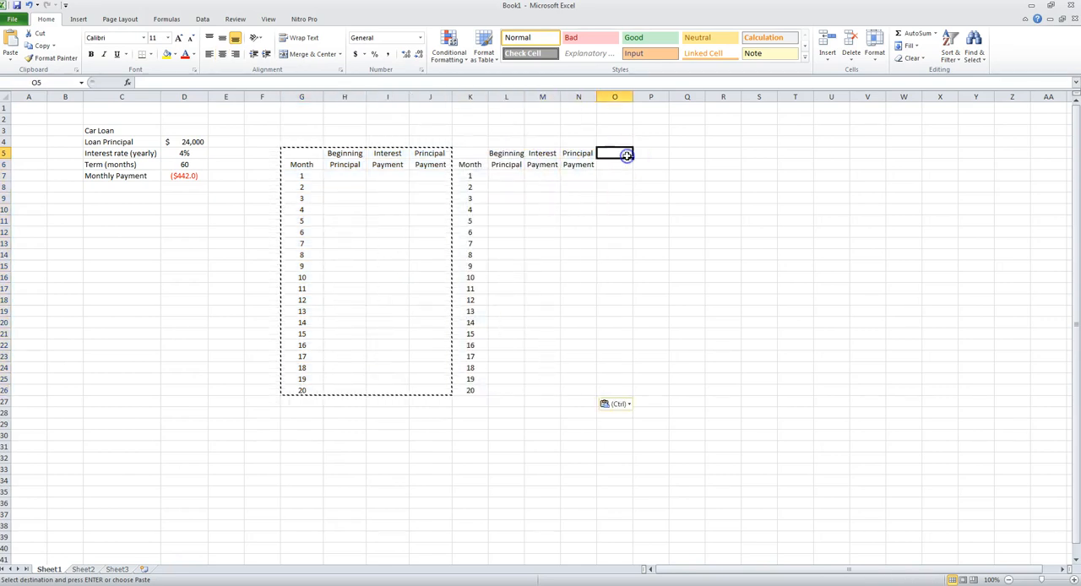
key("ctrl+v")
- Widen columns G through R to one equal width so all three tables' headings have room
left_click_drag(302, 154, 436, 376)
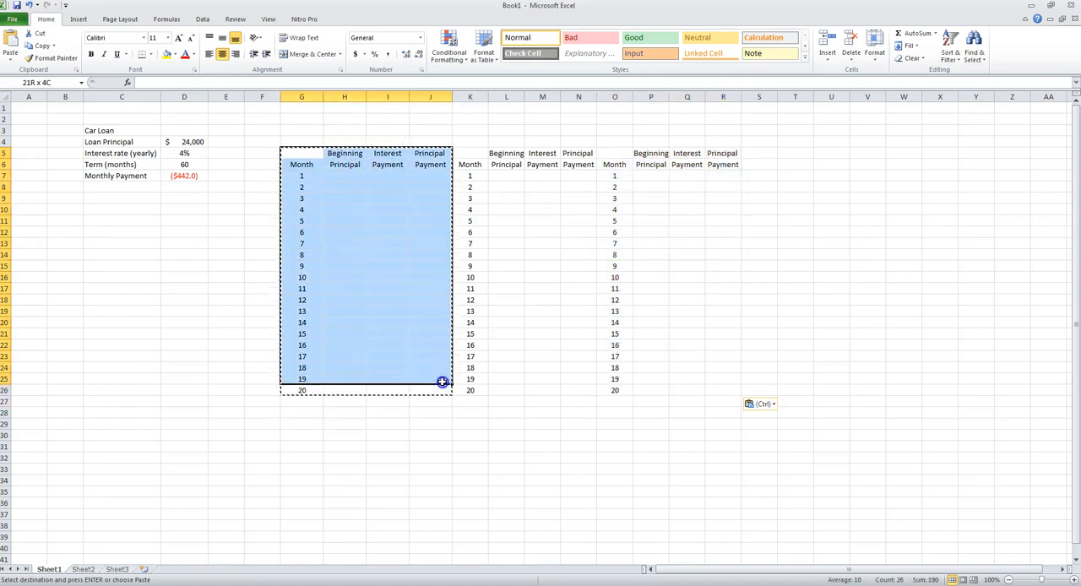
left_click(538, 155)
left_click_drag(347, 97, 427, 98)
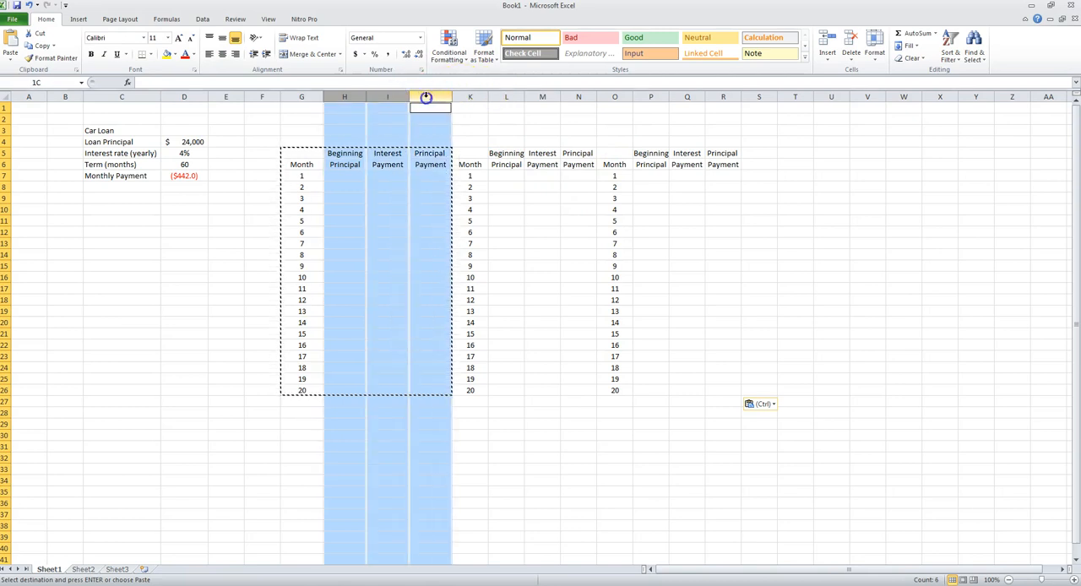
left_click(506, 97, "ctrl")
left_click(314, 97)
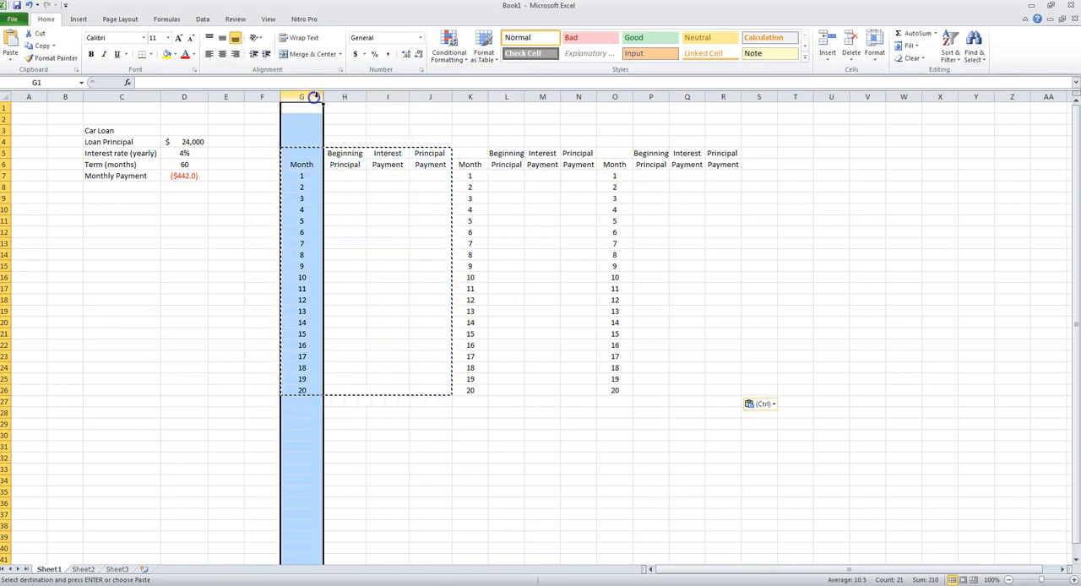
left_click(728, 97, "shift")
left_click_drag(742, 97, 749, 96)
- Renumber the second table's months in K7:K26, entering 21, 22 and 23 and extending the series to 40
left_click(562, 176)
left_click(486, 176)
type("2")
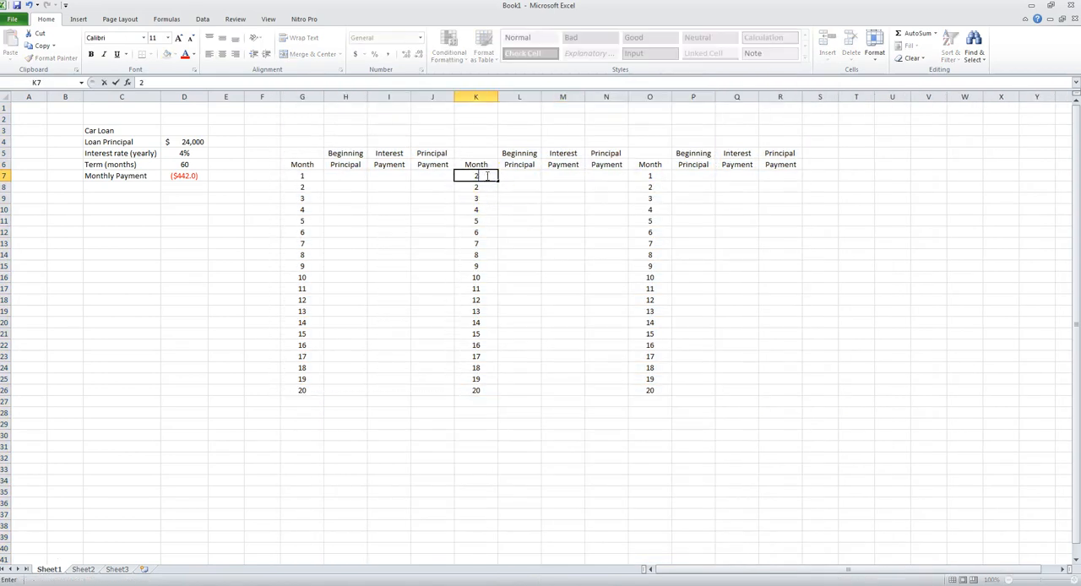
type("1")
key("Return")
type("22")
key("Return")
type("23")
key("Return")
left_click_drag(487, 176, 499, 395)
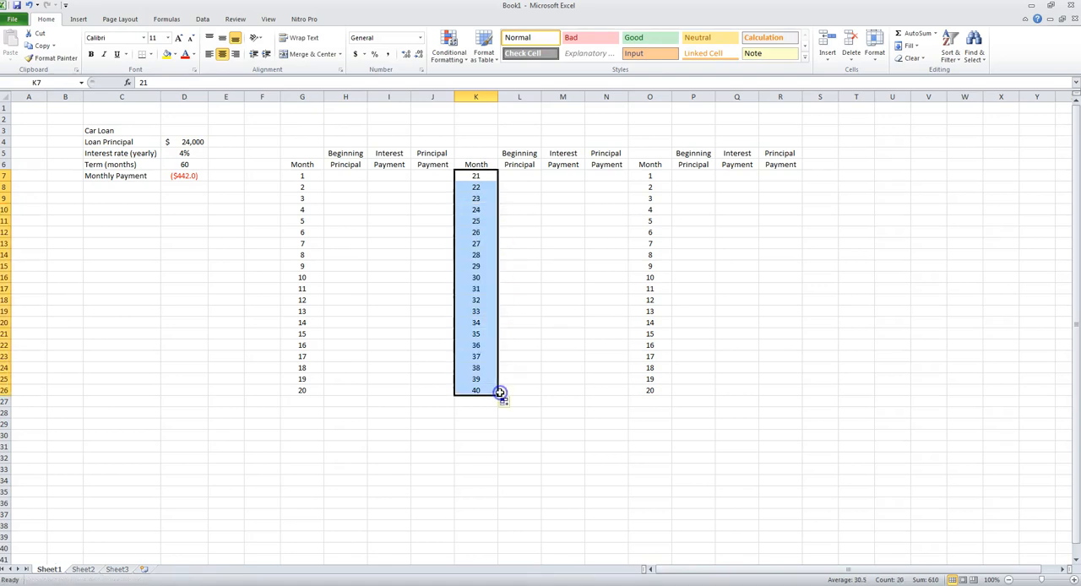
- Renumber the third table's months in O7:O26, entering 41, 42 and 43 and extending the series to 60
left_click(646, 178)
type("41")
key("Return")
type("42")
key("Return")
type("43")
key("Return")
left_click_drag(645, 177, 648, 199)
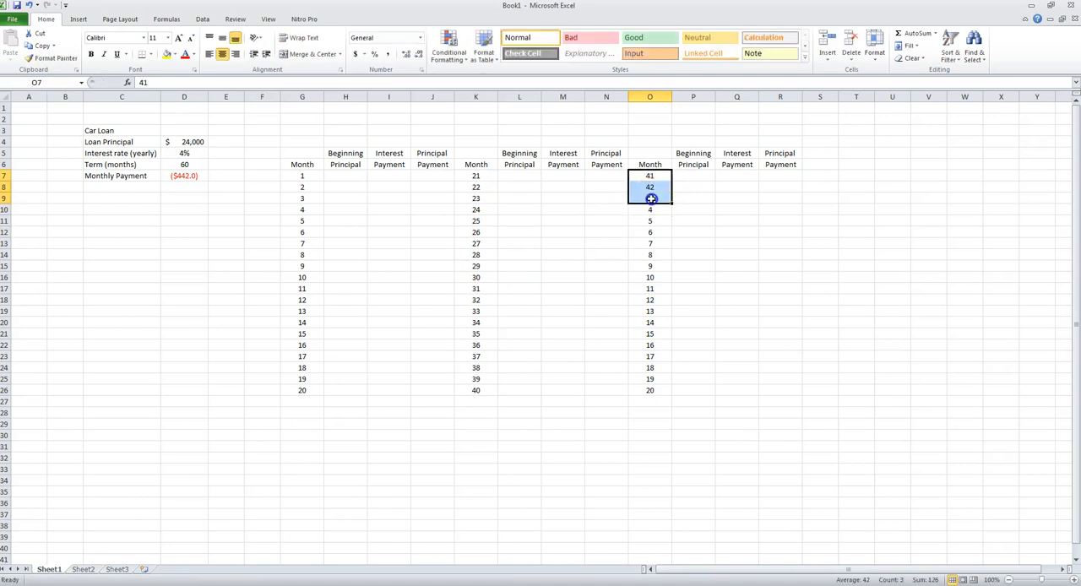
left_click_drag(673, 203, 677, 390)
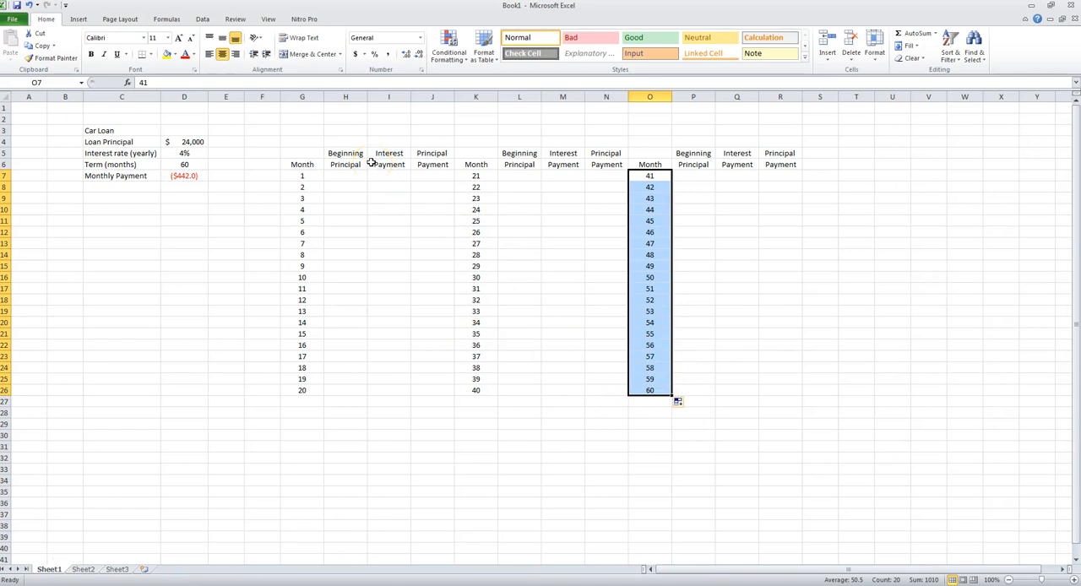
- Link month 1's beginning principal in H7 to the loan principal with =D4
left_click(308, 143)
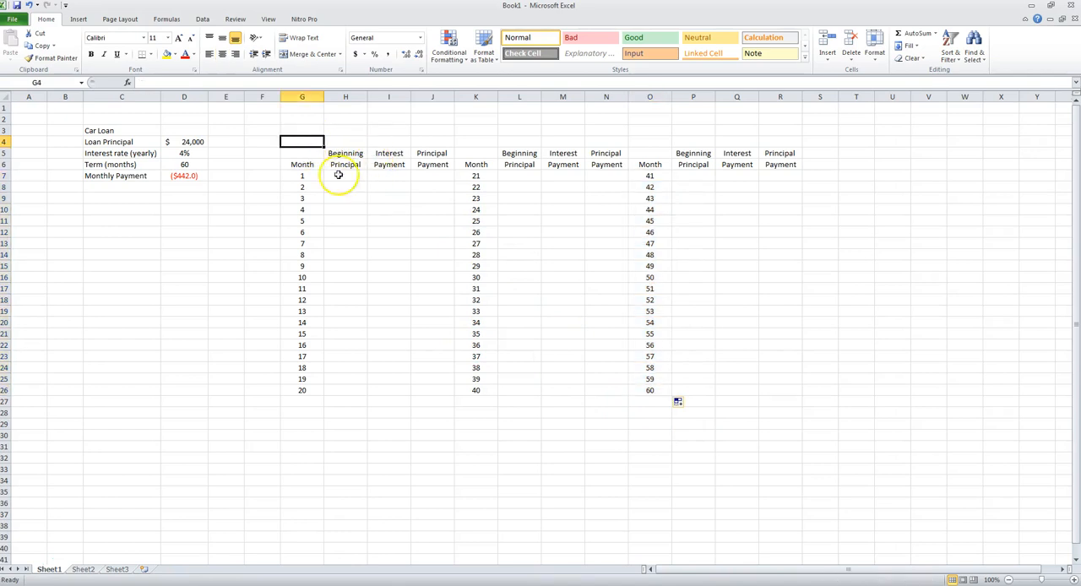
left_click(338, 176)
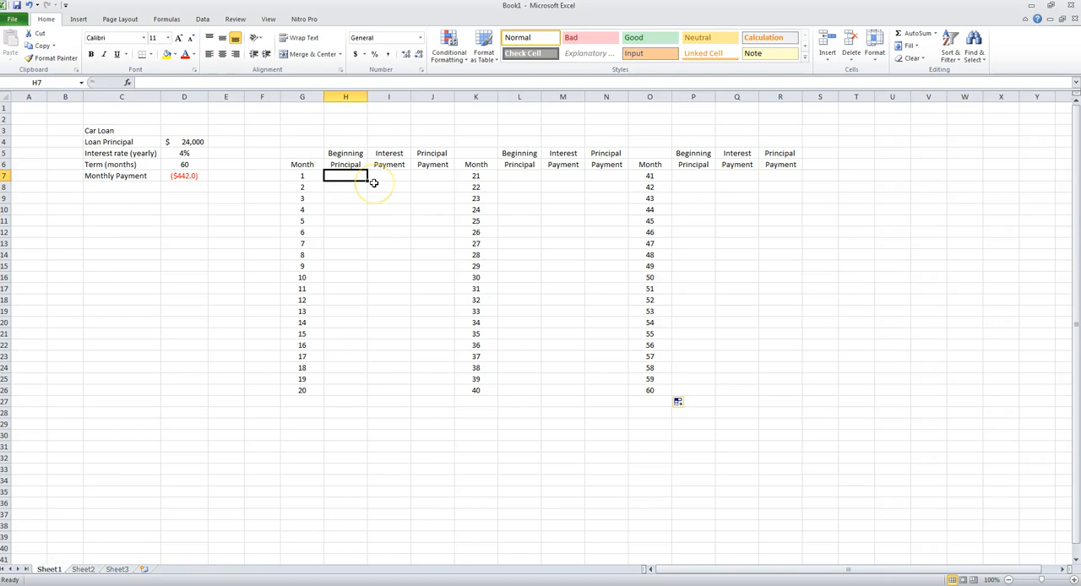
type("=")
key("Left")
key("Left")
key("Left")
key("Left")
key("Up")
key("Up")
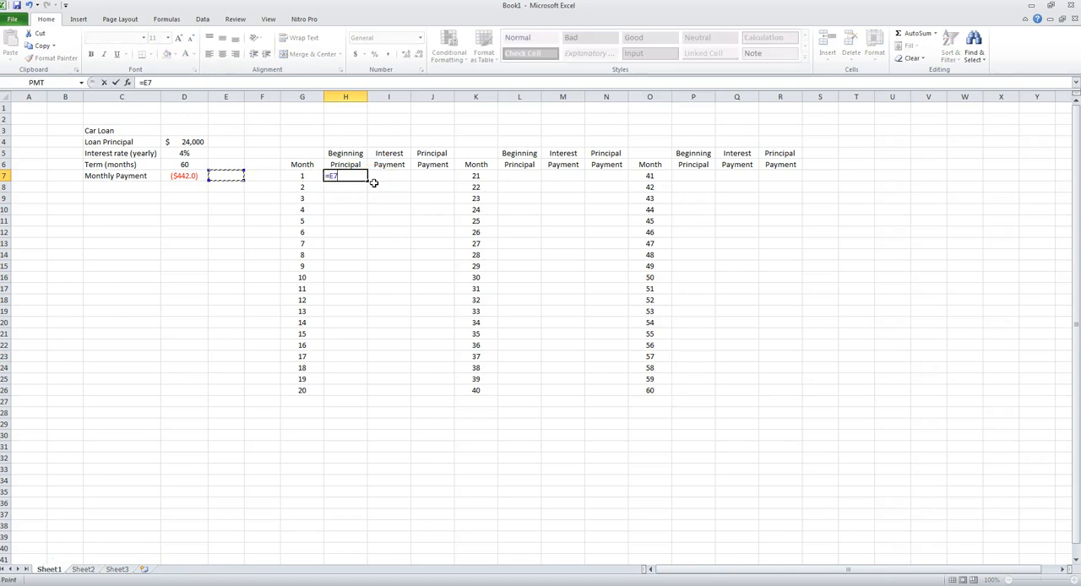
key("Up")
key("Return")
- Enter the label "Monthly Payment =" in K4 above the second table
key("Up")
key("Right")
key("Up")
key("Up")
key("Up")
key("Right")
key("Right")
key("Left")
key("Left")
key("Right")
key("Right")
type("Mon")
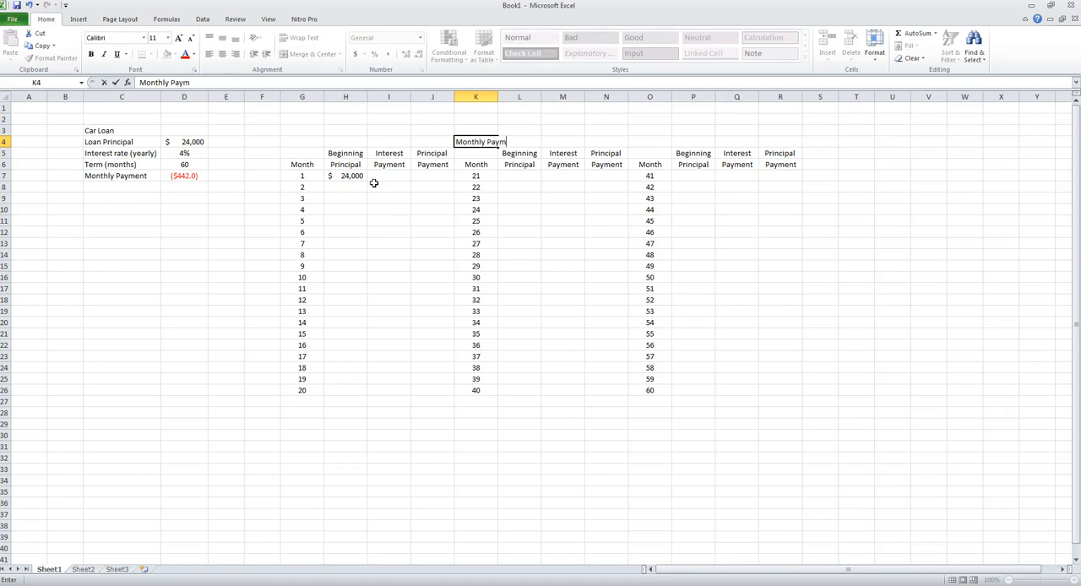
key("Right")
key("Right")
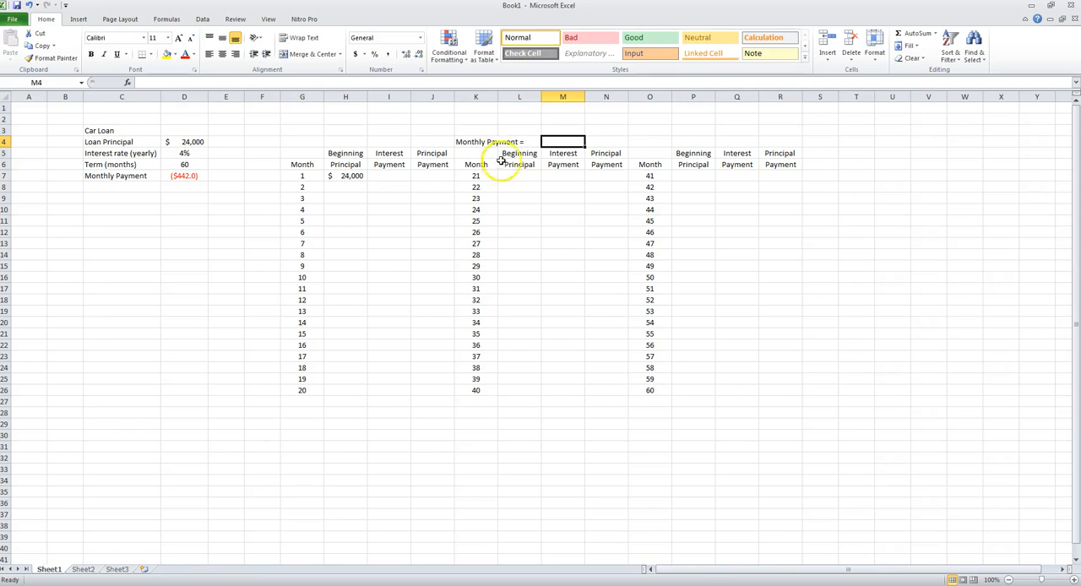
- Format the calculated monthly payment in D7 to show two decimal places
left_click(184, 164)
left_click(184, 175)
left_click(402, 54)
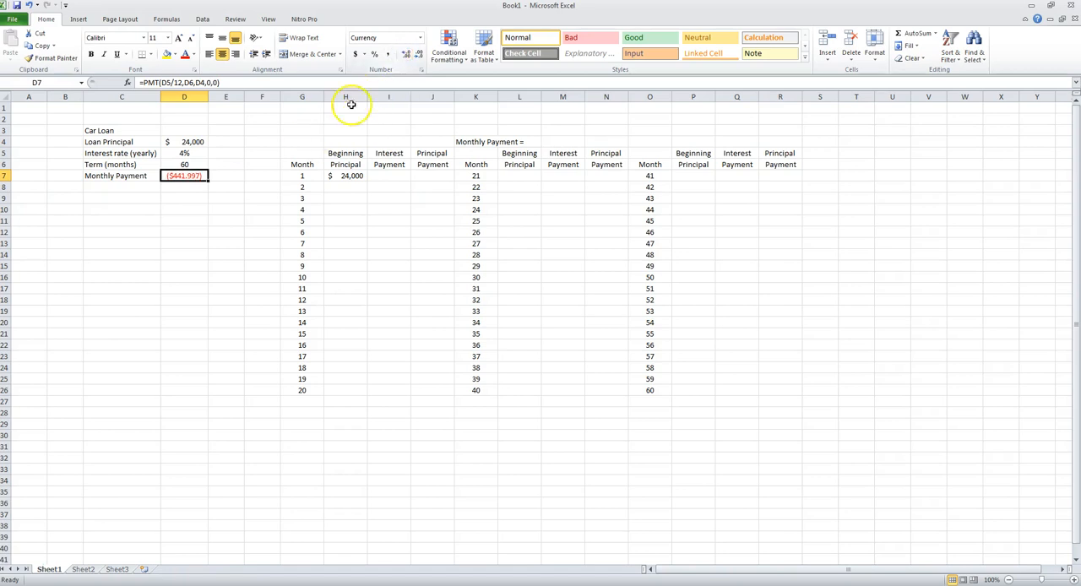
left_click(420, 53)
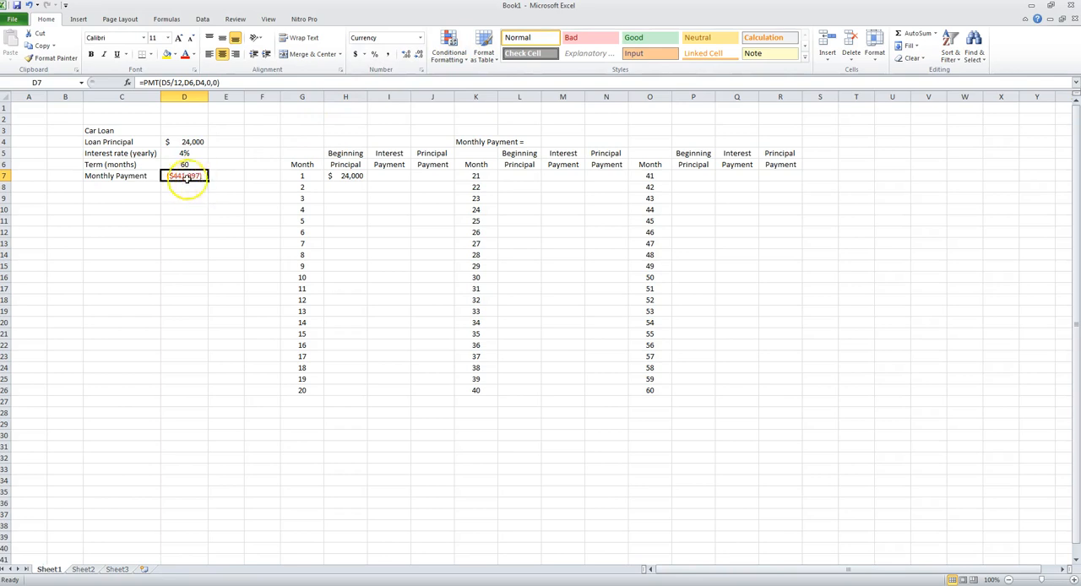
left_click(405, 54)
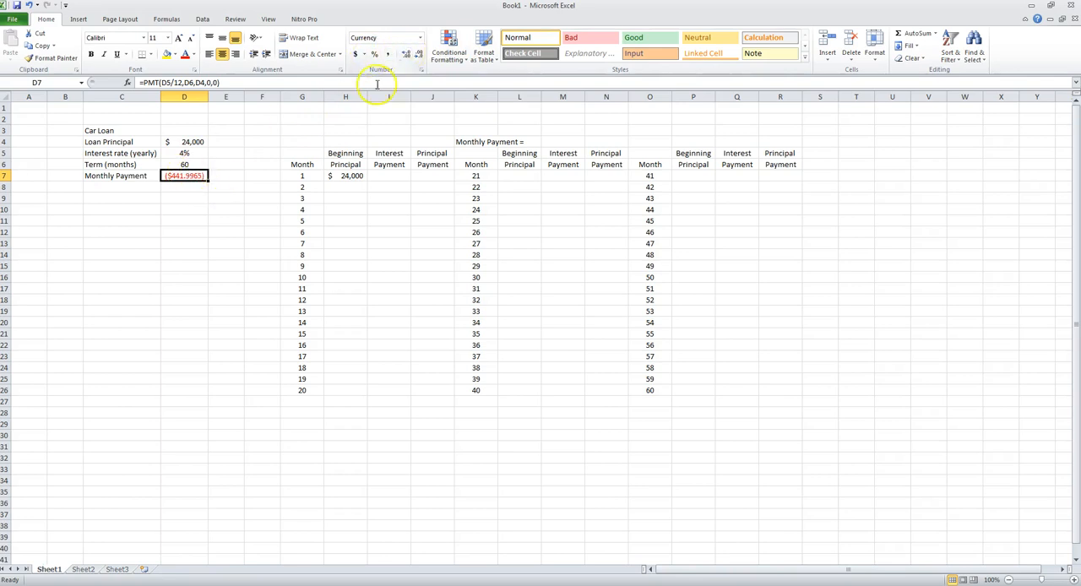
left_click(416, 53)
left_click(415, 53)
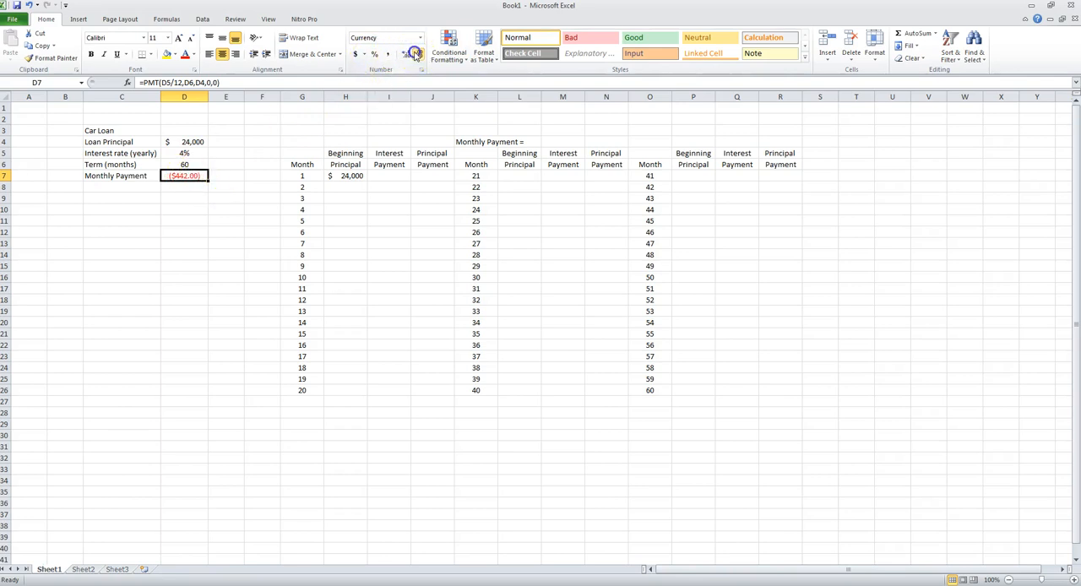
- Enter the monthly payment 442.00 in M4 and format it to two decimal places
left_click(557, 142)
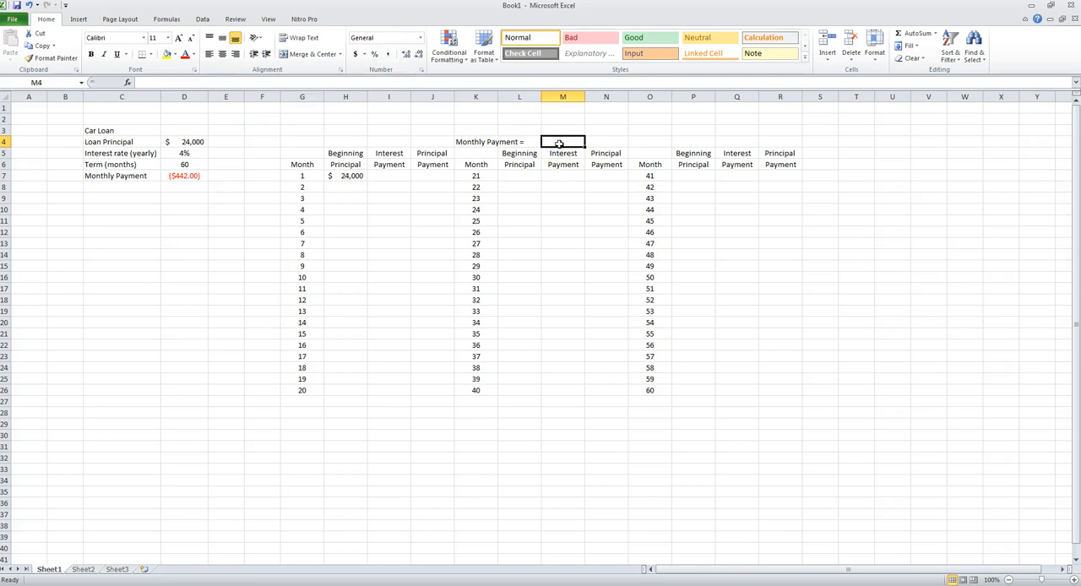
type("442.00")
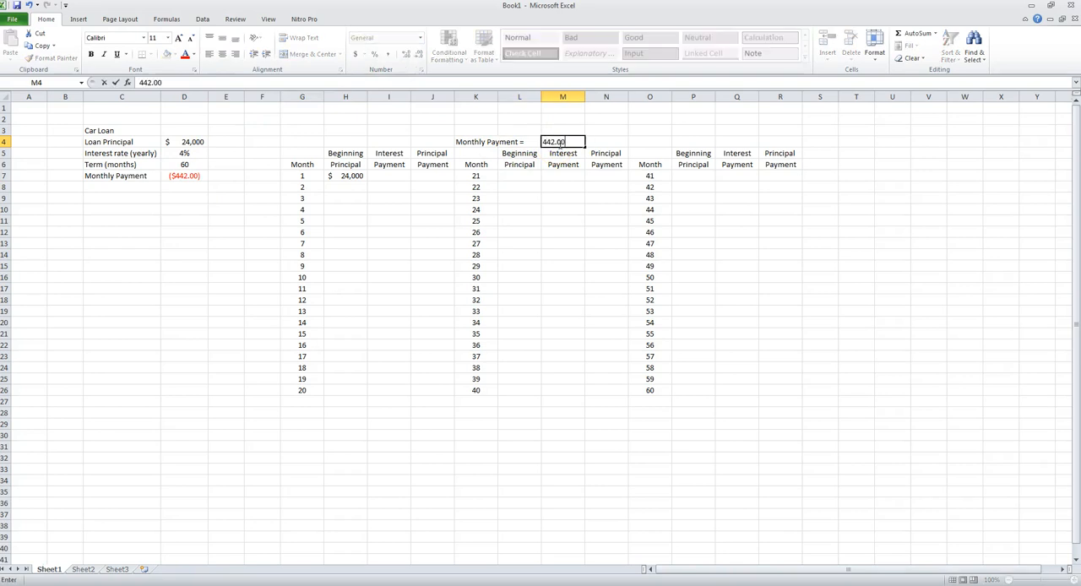
key("Return")
left_click(559, 144)
left_click(405, 54)
left_click(405, 54)
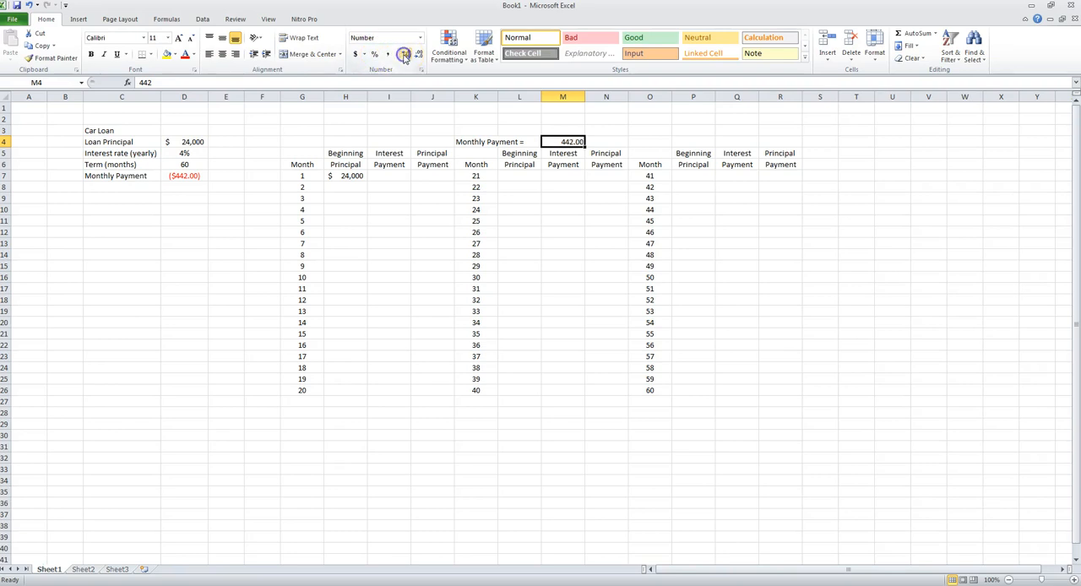
left_click(143, 82)
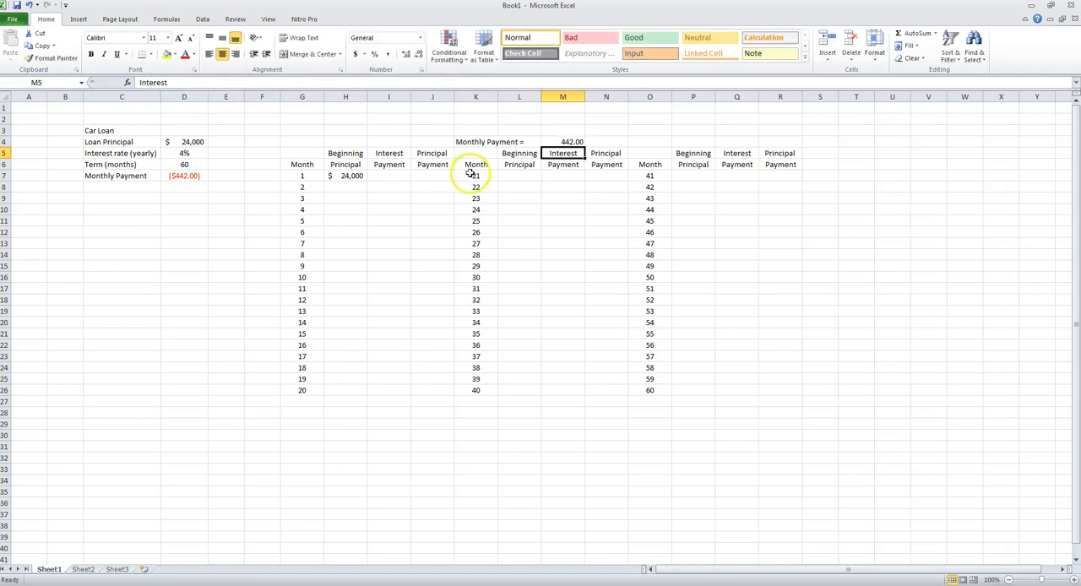
left_click(557, 142)
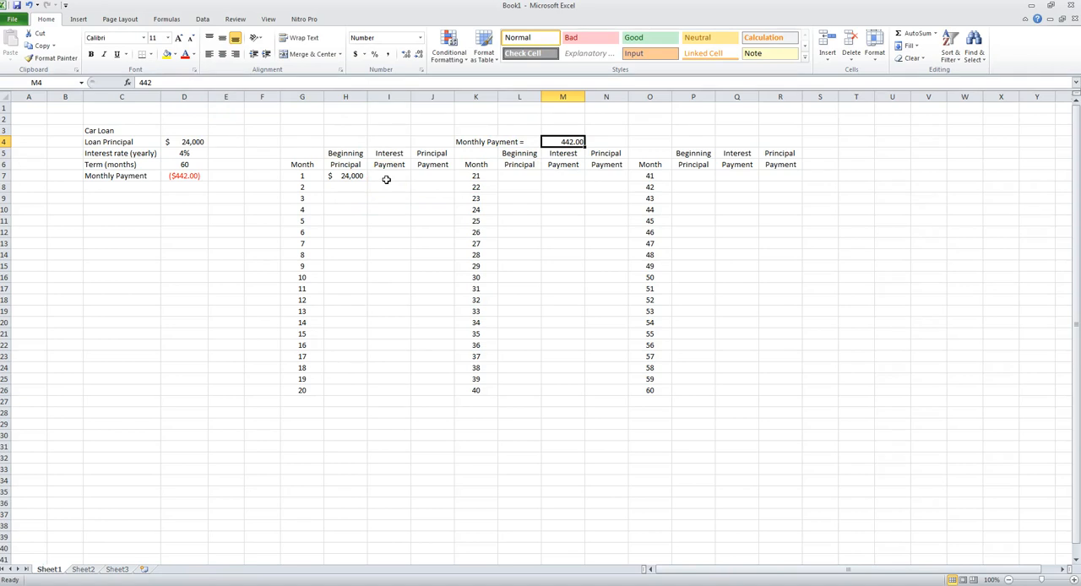
- Enter =H7*$D$5/12 in I7 to calculate month 1's interest payment
left_click(386, 180)
type("=")
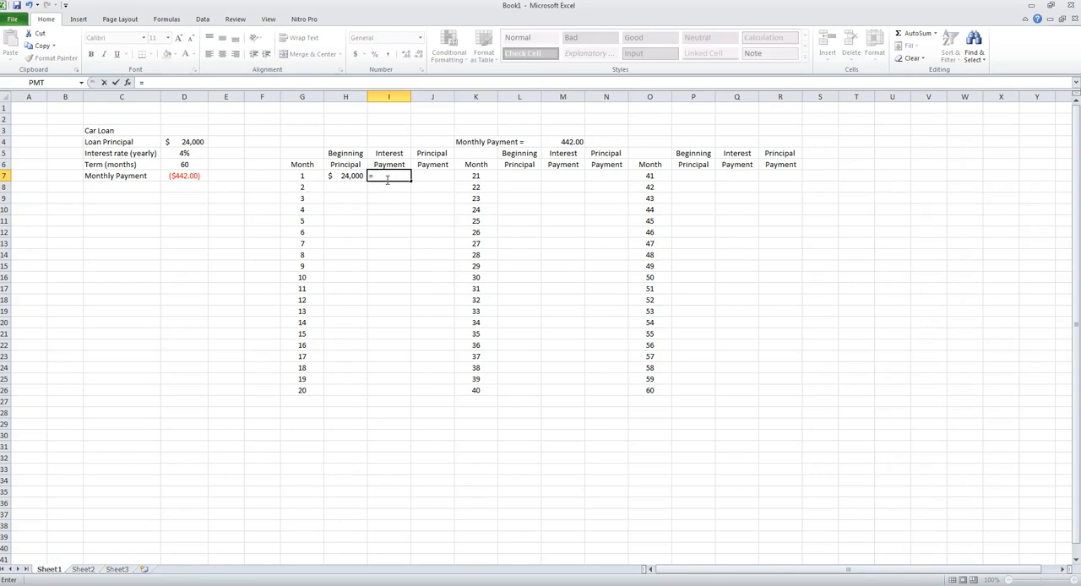
left_click(355, 177)
type("*")
left_click(195, 153)
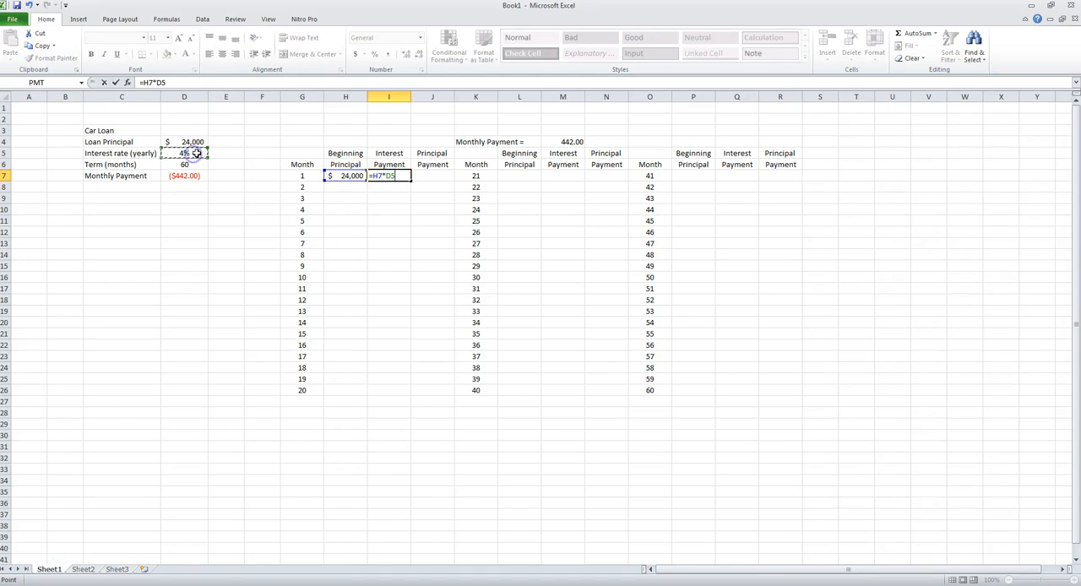
left_click(175, 84)
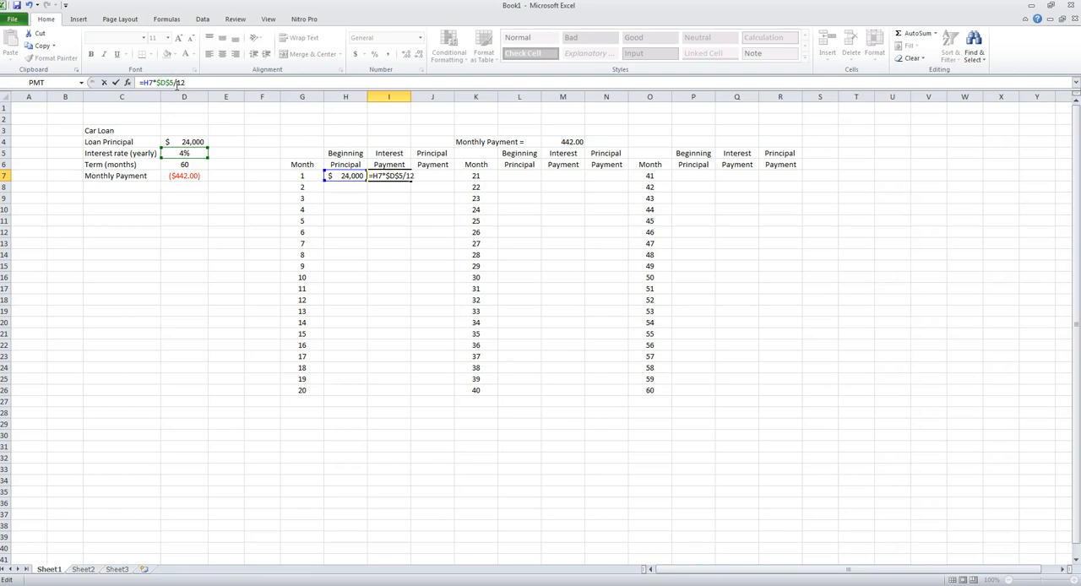
key("Return")
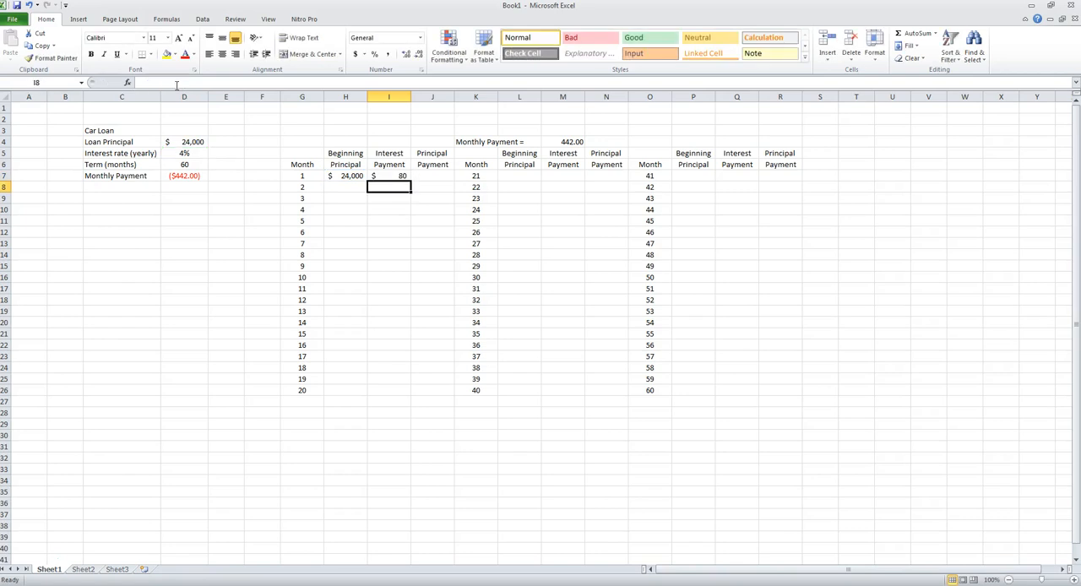
key("Up")
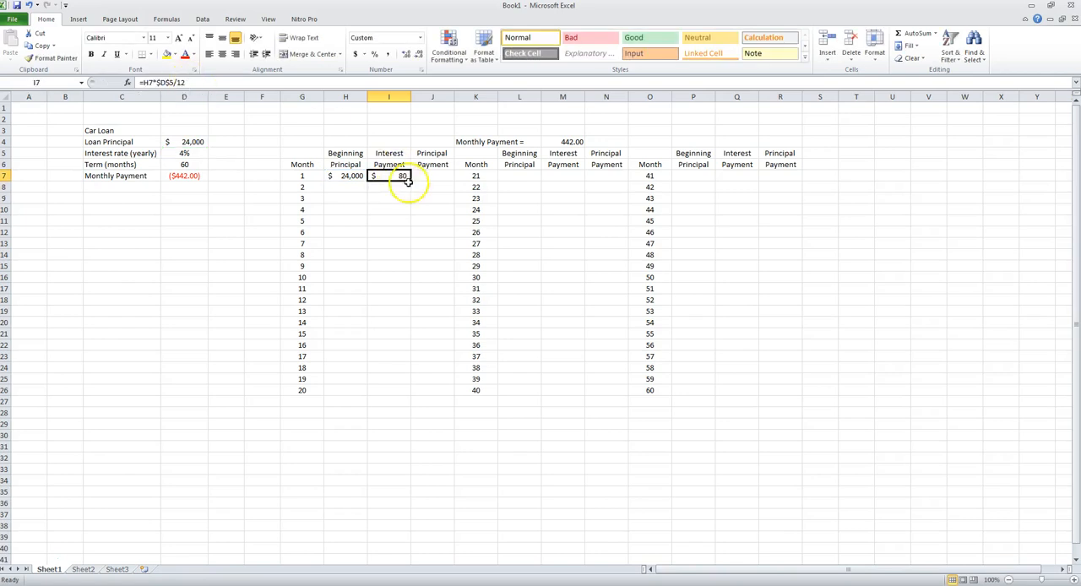
- Enter =$M$4-I7 in J7 as month 1's principal payment and check the sum of I7:J7
left_click(437, 179)
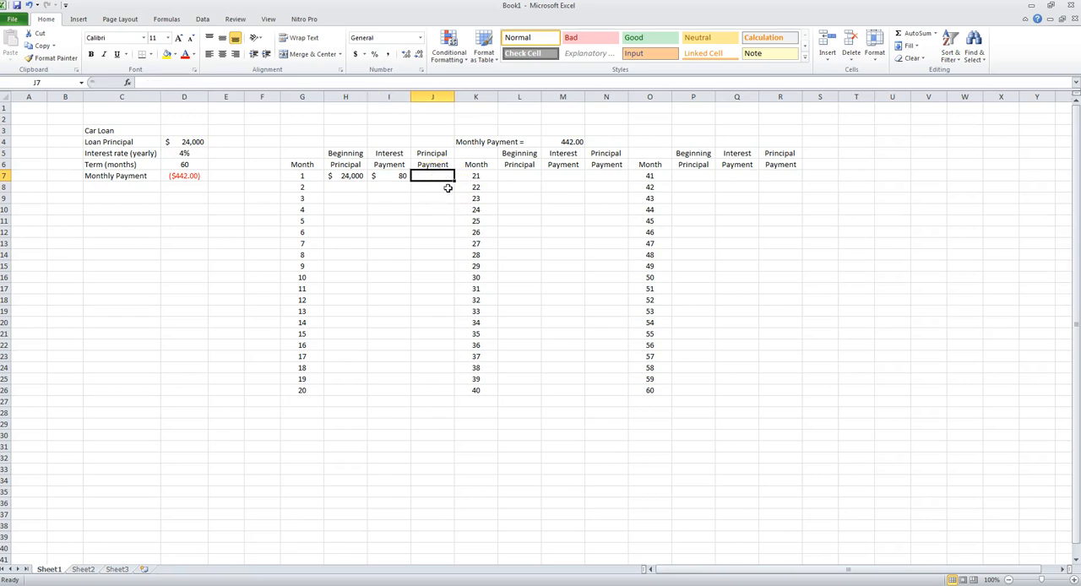
type("=")
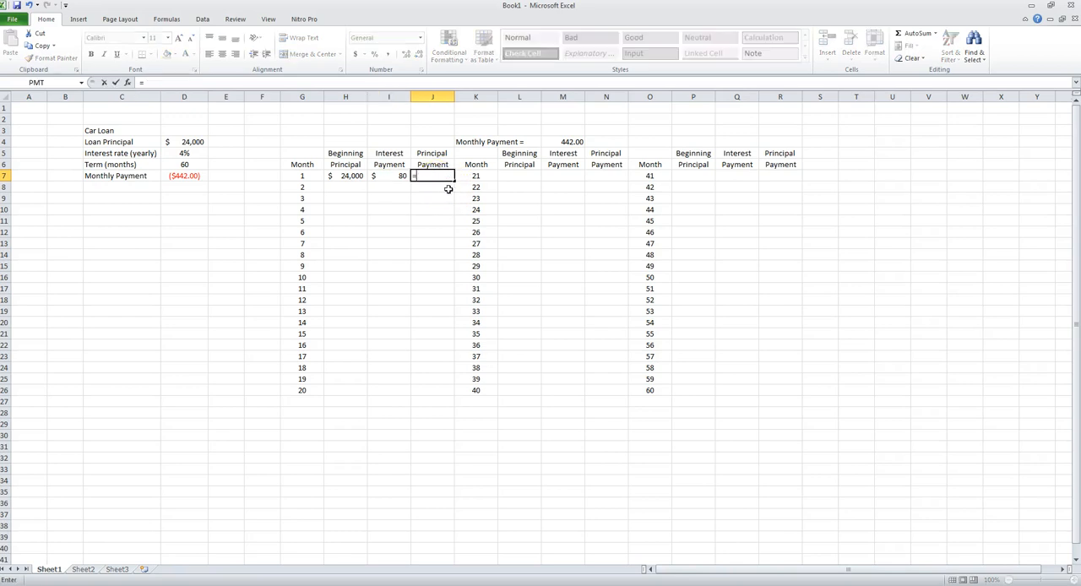
left_click(574, 143)
type("-")
left_click(392, 175)
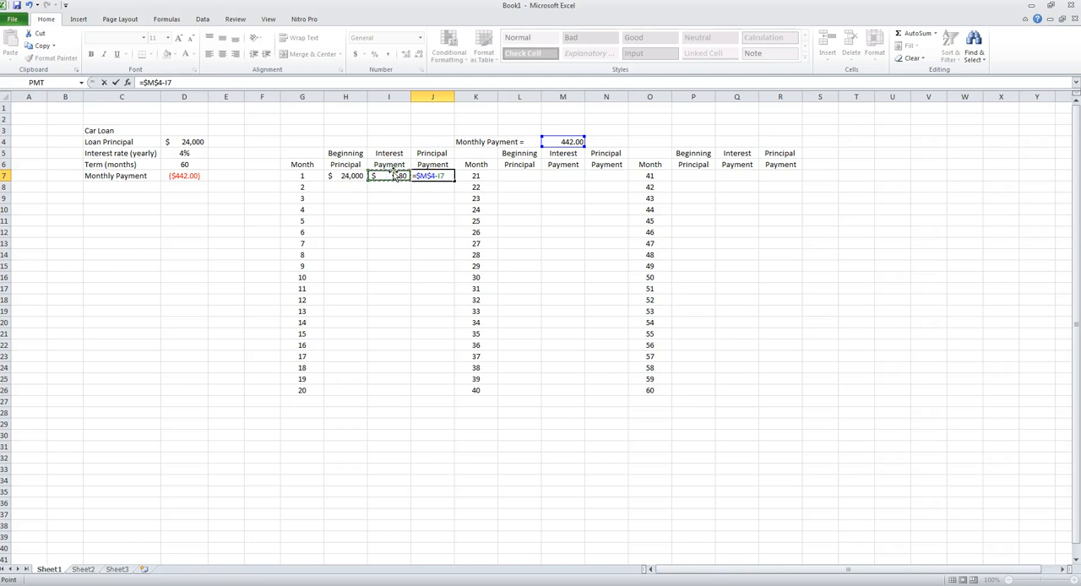
key("Return")
left_click(430, 168)
left_click(397, 175)
left_click_drag(396, 175, 431, 175)
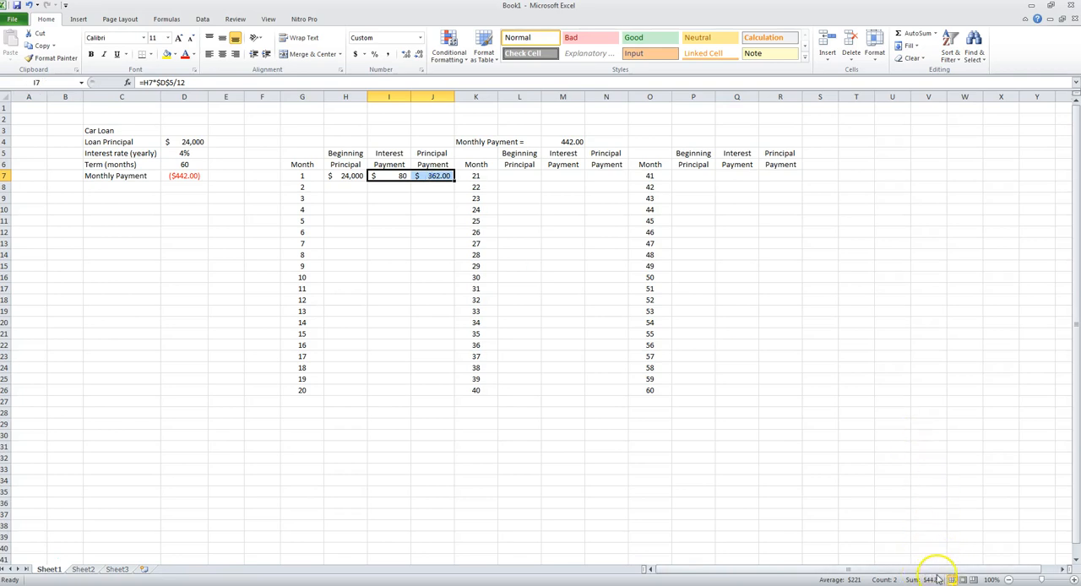
left_click(384, 176)
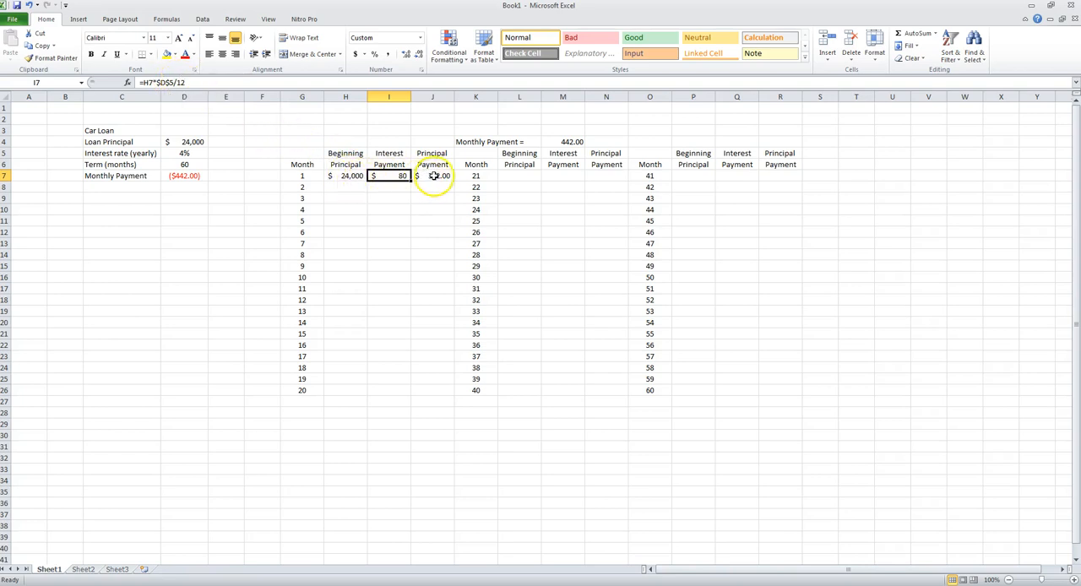
- Enter =H7-J7 in H8 to calculate month 2's beginning principal
left_click(345, 187)
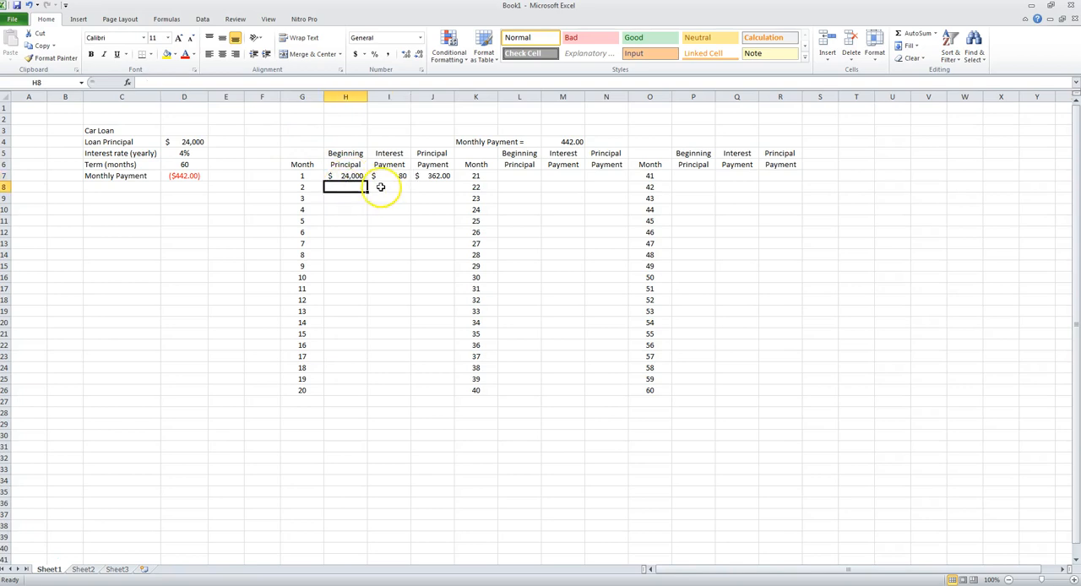
type("=")
left_click(346, 175)
type("-")
left_click(432, 175)
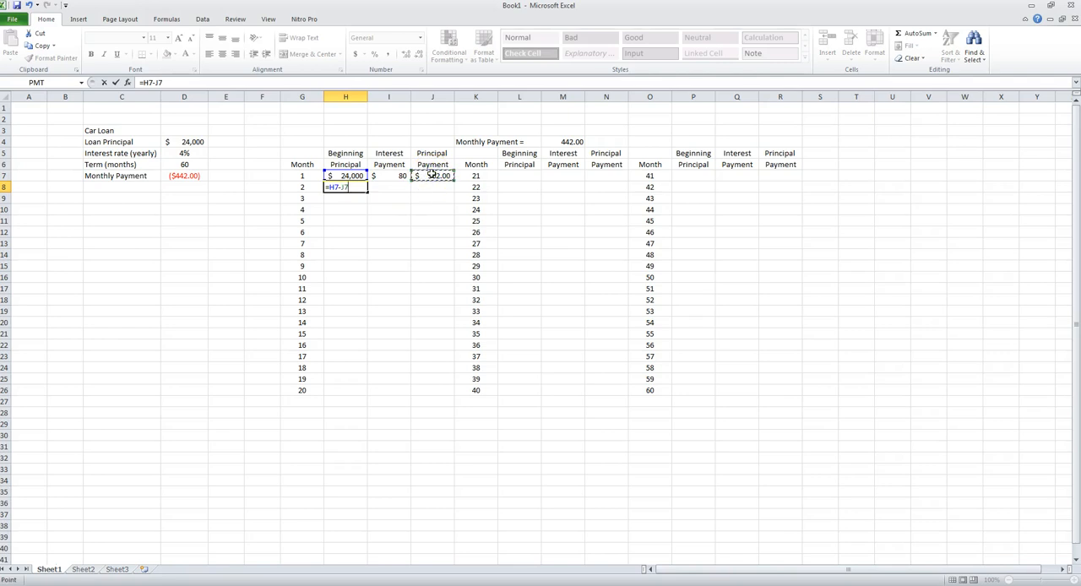
key("Return")
- Copy H7's formatting to H8:H26 and fill the H8 formula down to H26
left_click(349, 174)
left_click(51, 57)
left_click_drag(349, 186, 355, 391)
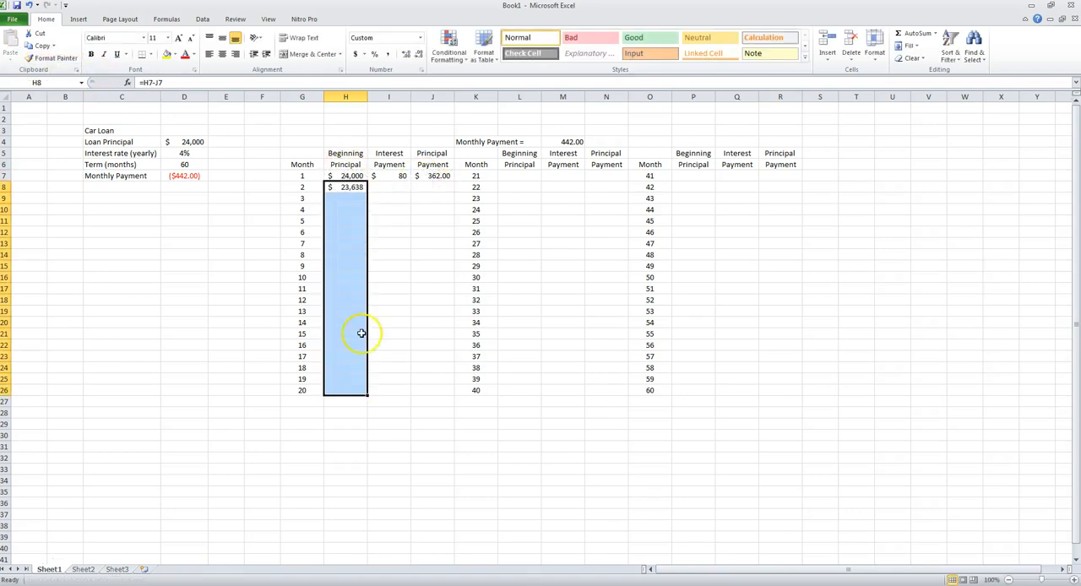
left_click(359, 188)
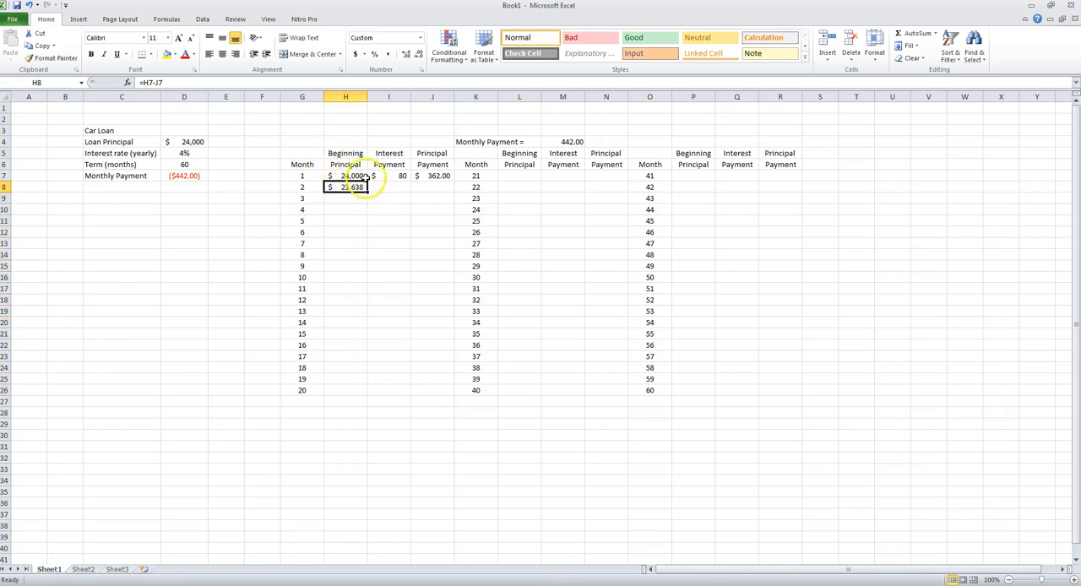
left_click_drag(365, 193, 355, 394)
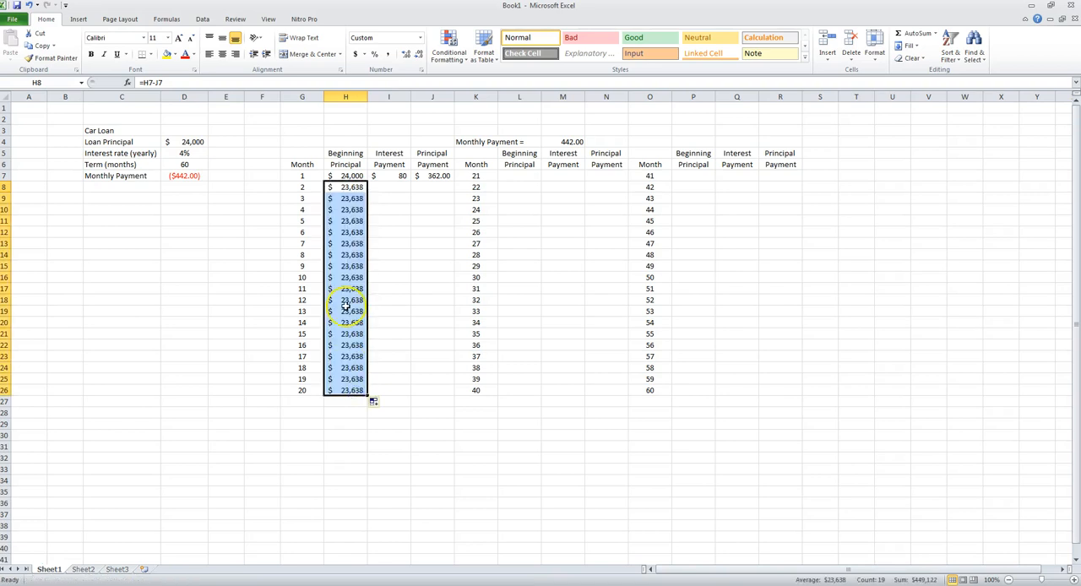
- Check the month 1 interest formula in I7 and fill it down to I26
left_click(392, 191)
left_click(386, 176)
left_click(193, 83)
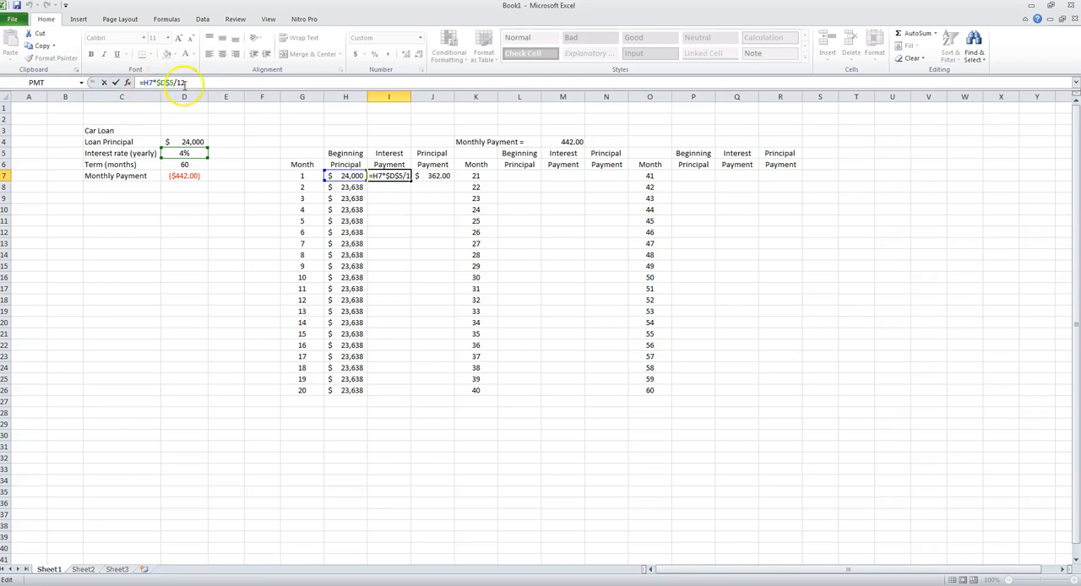
left_click(387, 176)
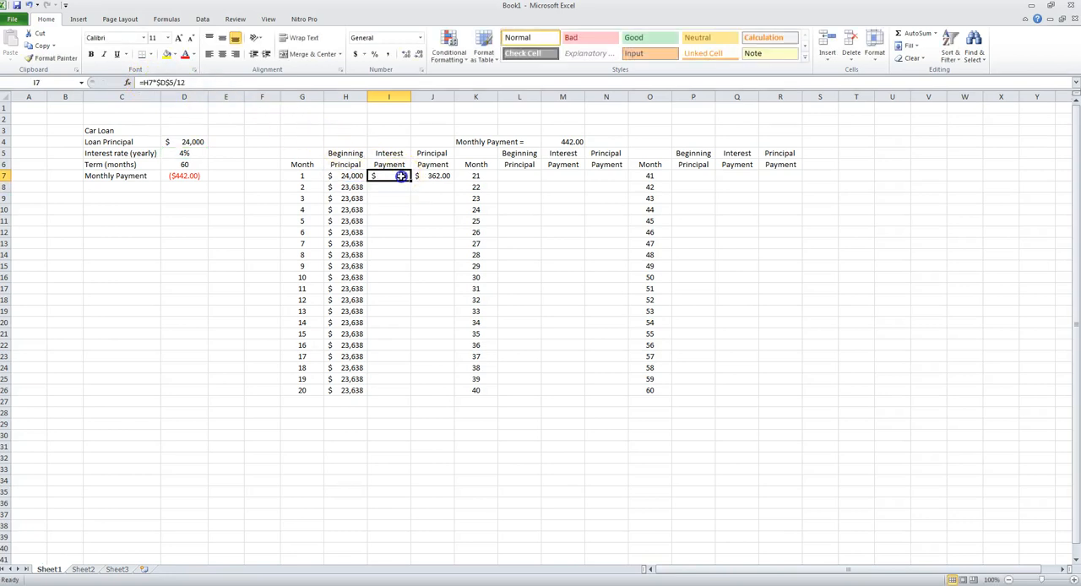
left_click_drag(410, 180, 414, 392)
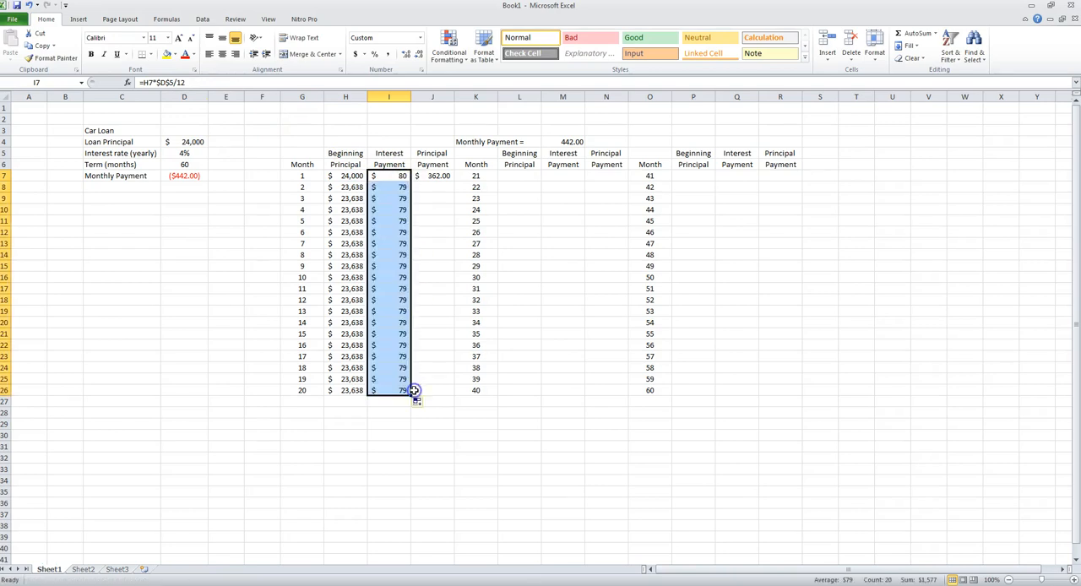
- Fill J7's principal payment formula down to J26 and review the month 1 to 20 values in the three columns
left_click(431, 186)
left_click(439, 173)
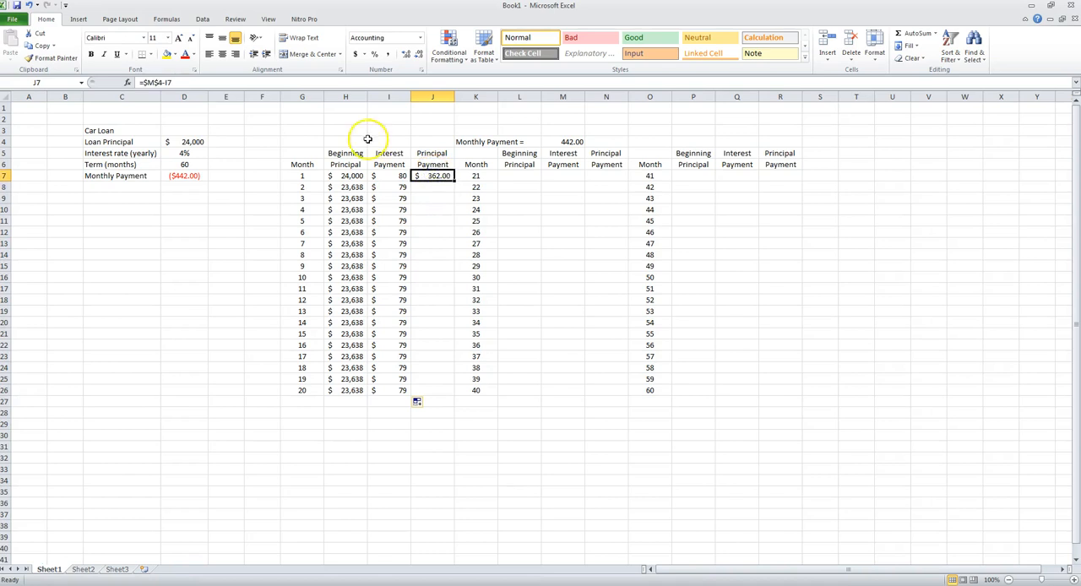
left_click(200, 82)
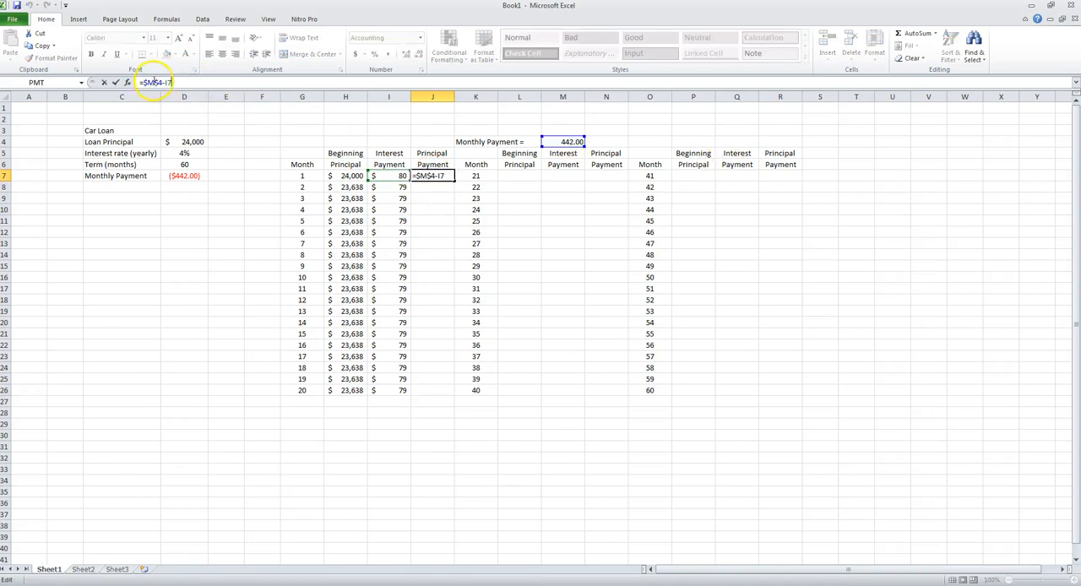
key("Return")
left_click(435, 176)
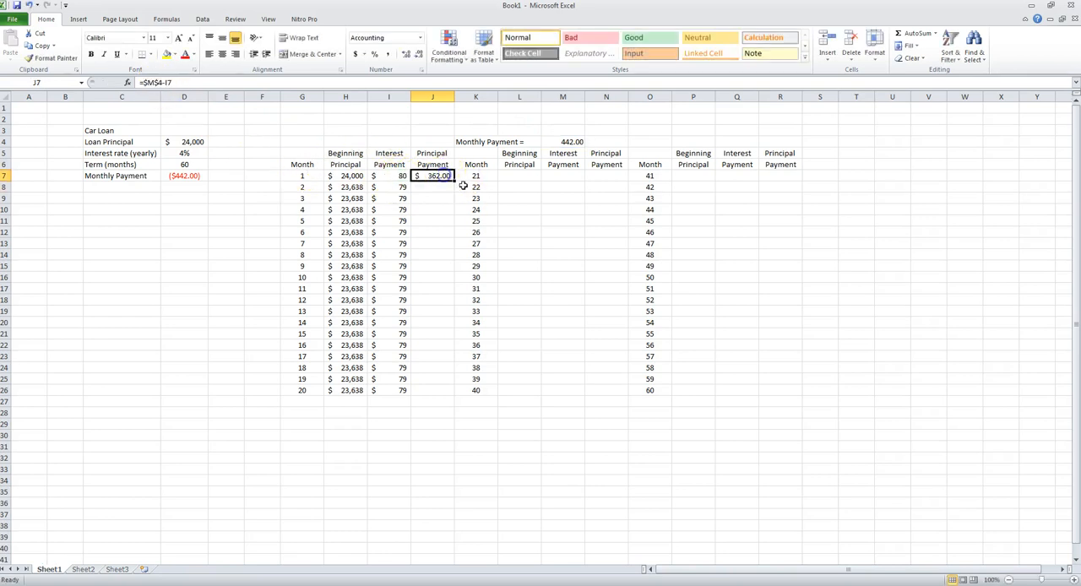
left_click_drag(455, 181, 445, 393)
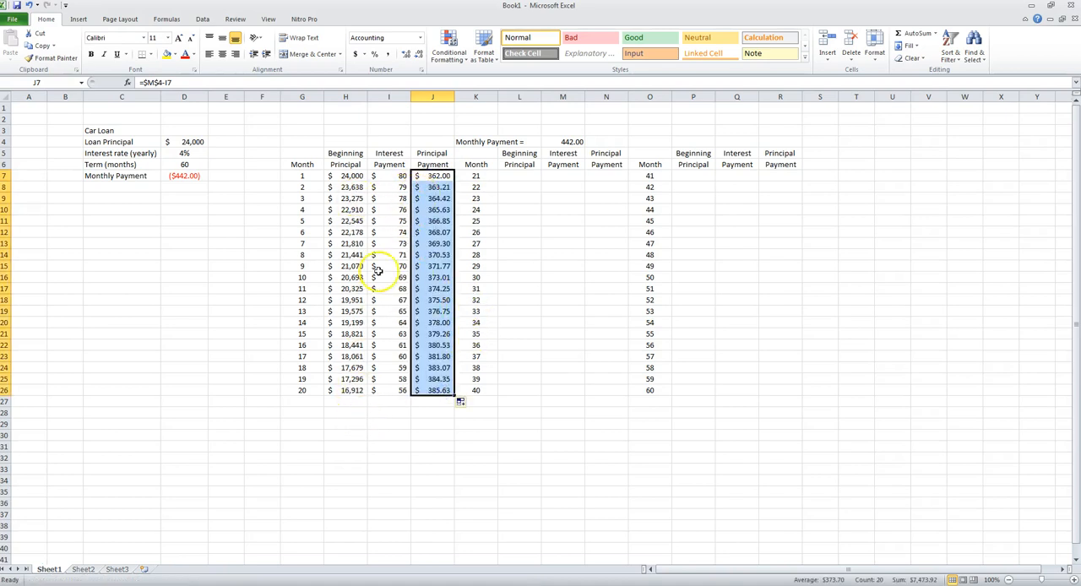
left_click_drag(354, 177, 361, 390)
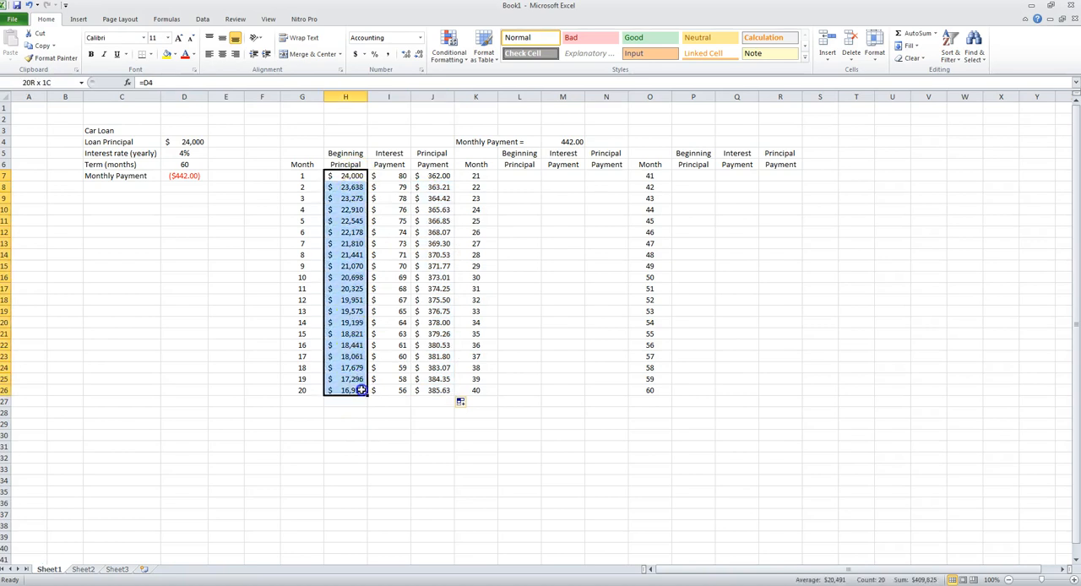
left_click_drag(403, 176, 409, 390)
left_click_drag(346, 177, 365, 392)
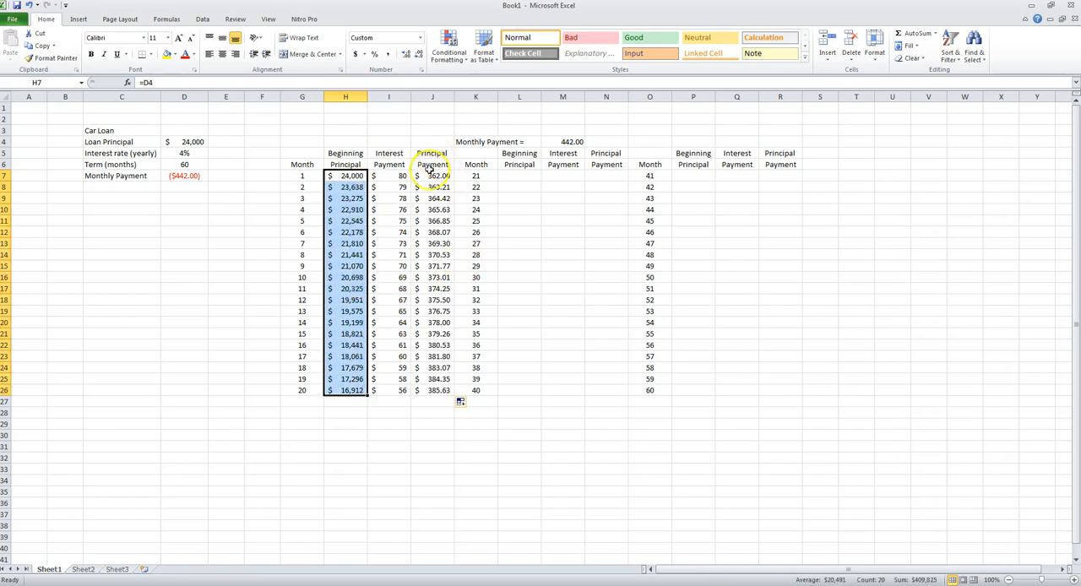
left_click_drag(425, 176, 443, 389)
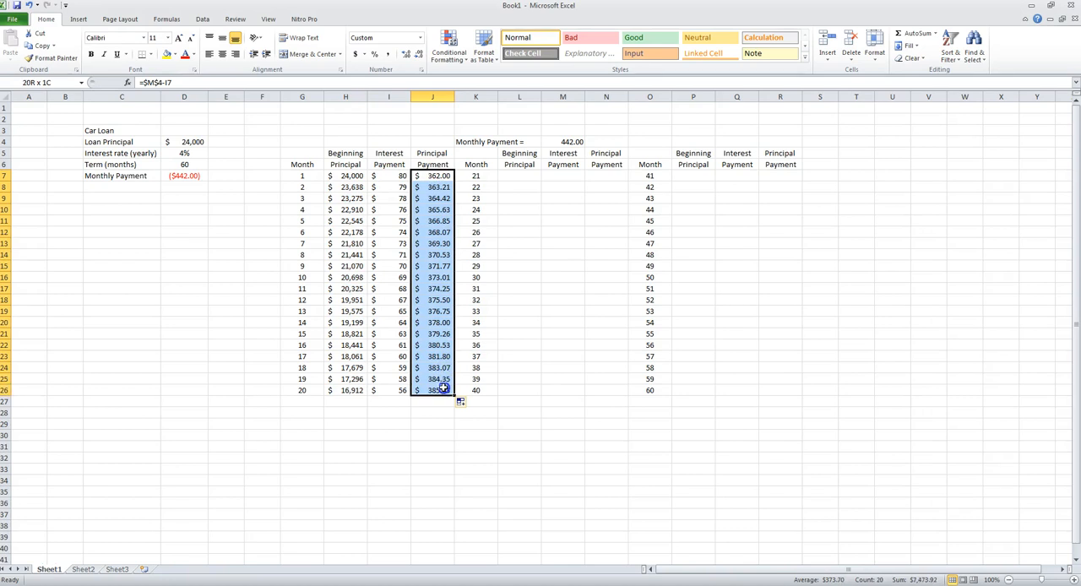
- Enter =H26-J26 in L7 to calculate month 21's beginning principal
left_click(517, 174)
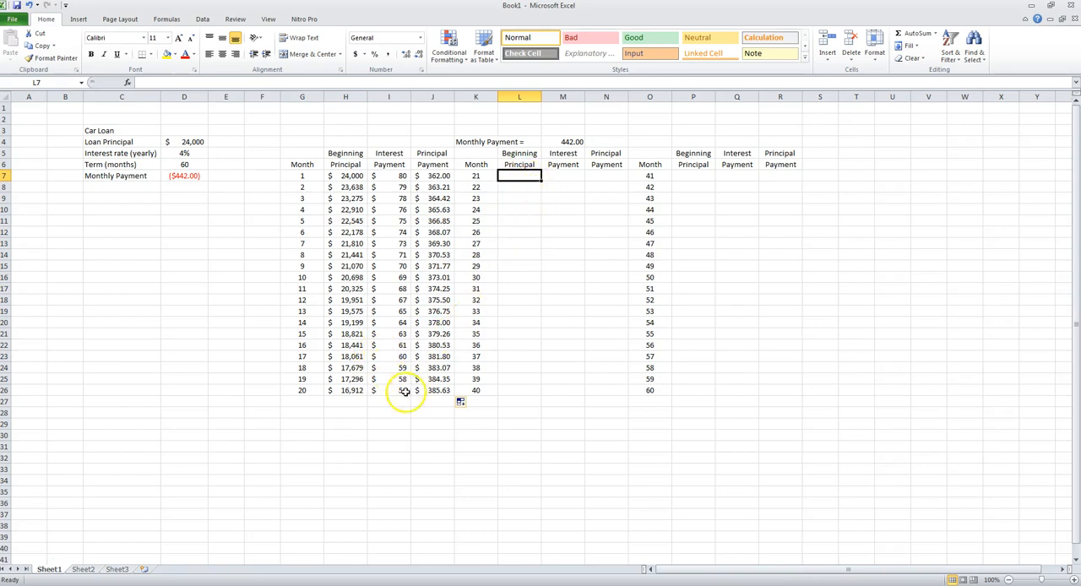
type("=")
left_click(340, 391)
type("-")
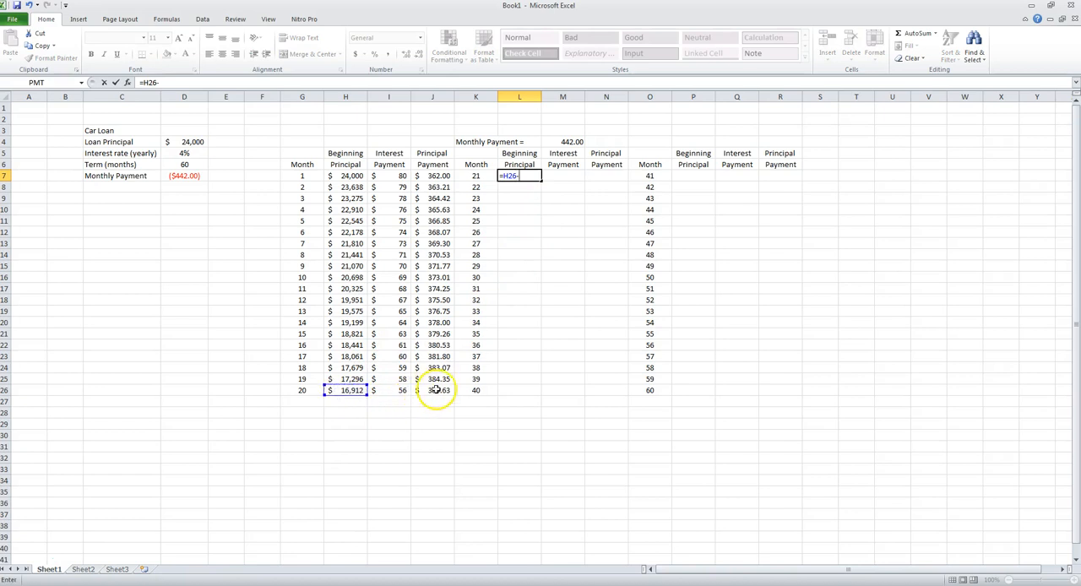
left_click(436, 388)
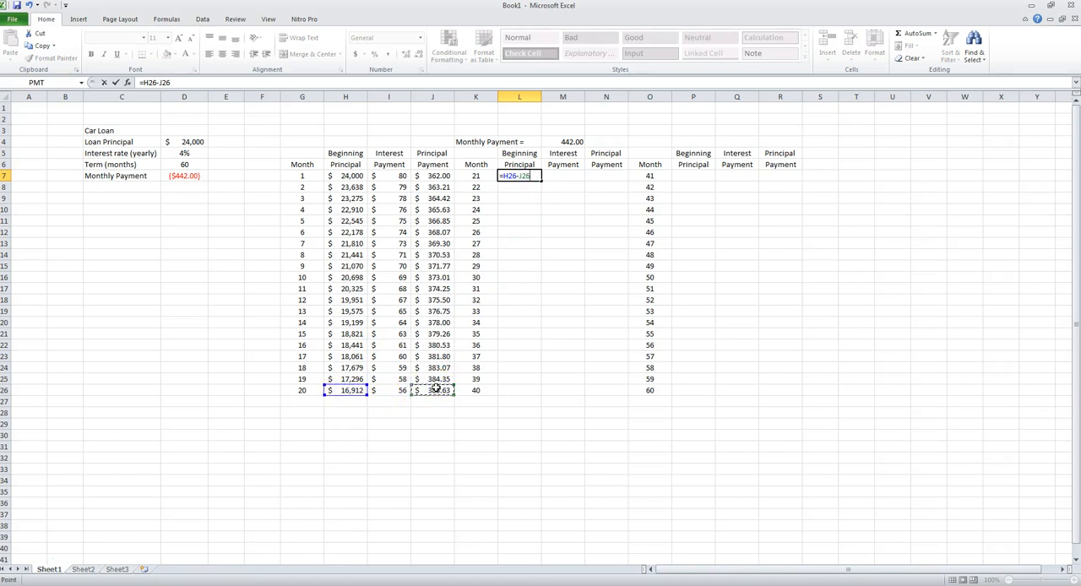
key("Return")
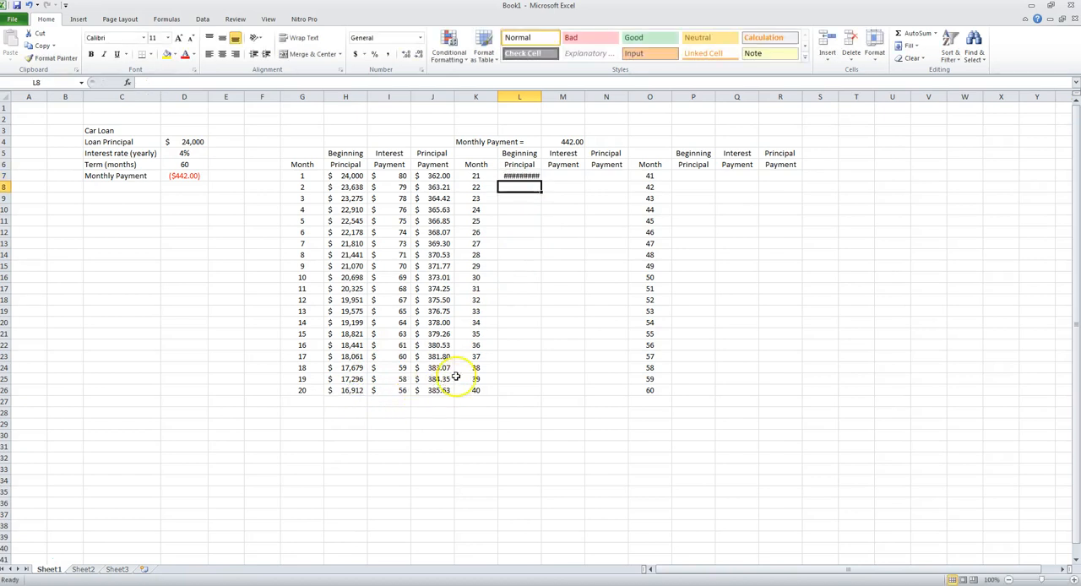
- Copy H26's currency formatting to the beginning principal cells L7:L26
left_click(516, 178)
left_click(347, 392)
left_click(51, 57)
left_click_drag(515, 175, 521, 390)
- Copy the interest formula from I7 to M7 for month 21 and check that it reads =L7*$D$5/12
left_click(564, 175)
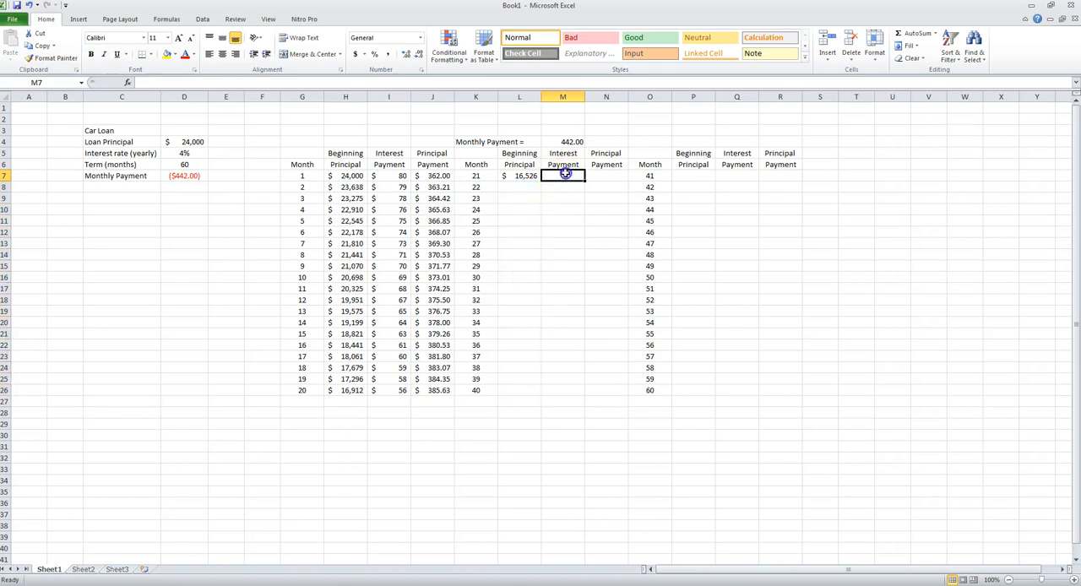
left_click(389, 177)
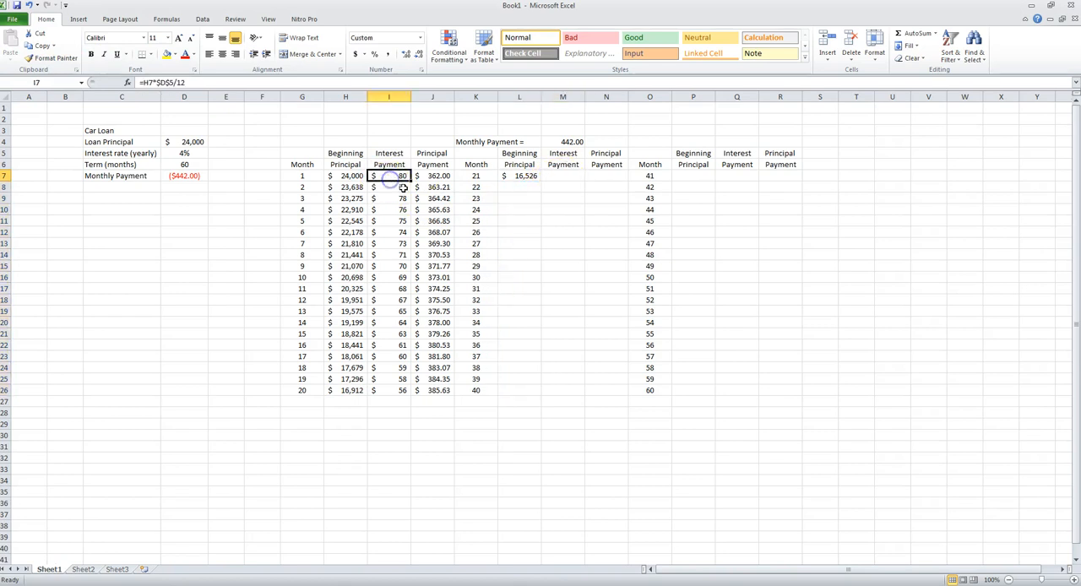
key("ctrl+c")
left_click(557, 173)
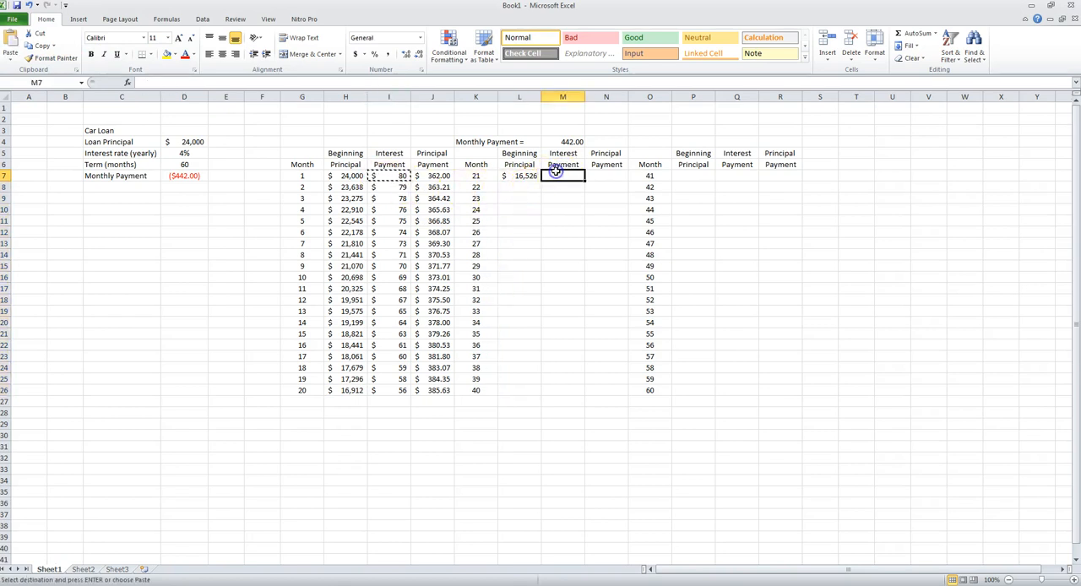
key("ctrl+v")
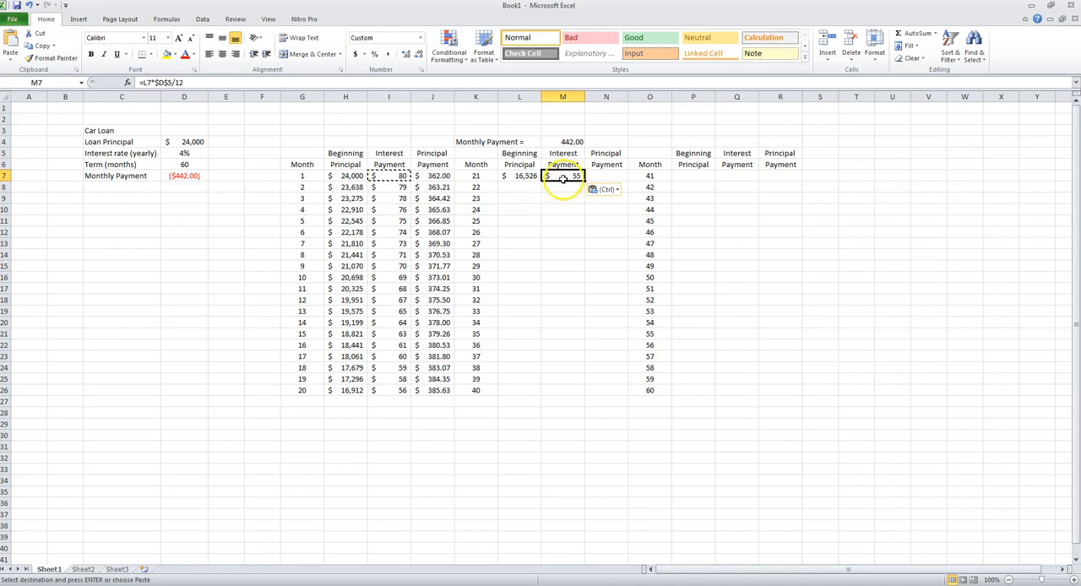
left_click(195, 85)
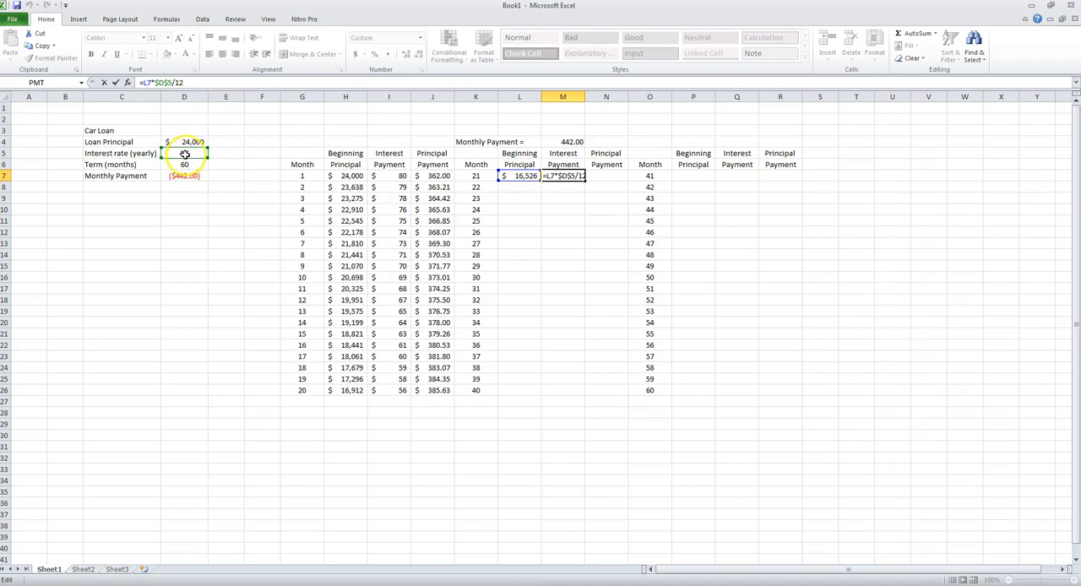
key("Return")
- Copy the principal payment formula from J7 to N7 for month 21
left_click(595, 175)
left_click(432, 176)
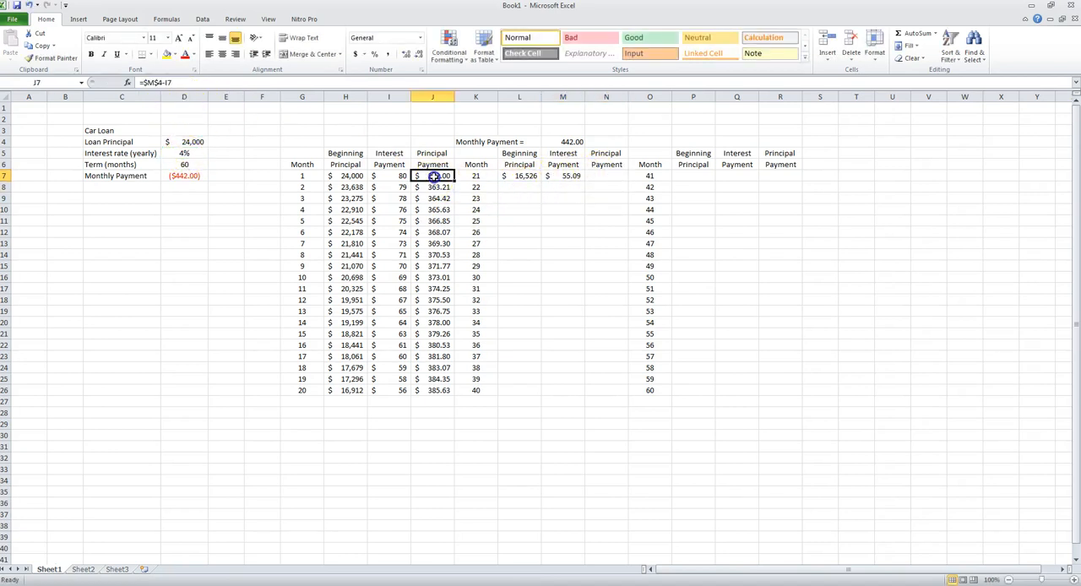
key("ctrl+c")
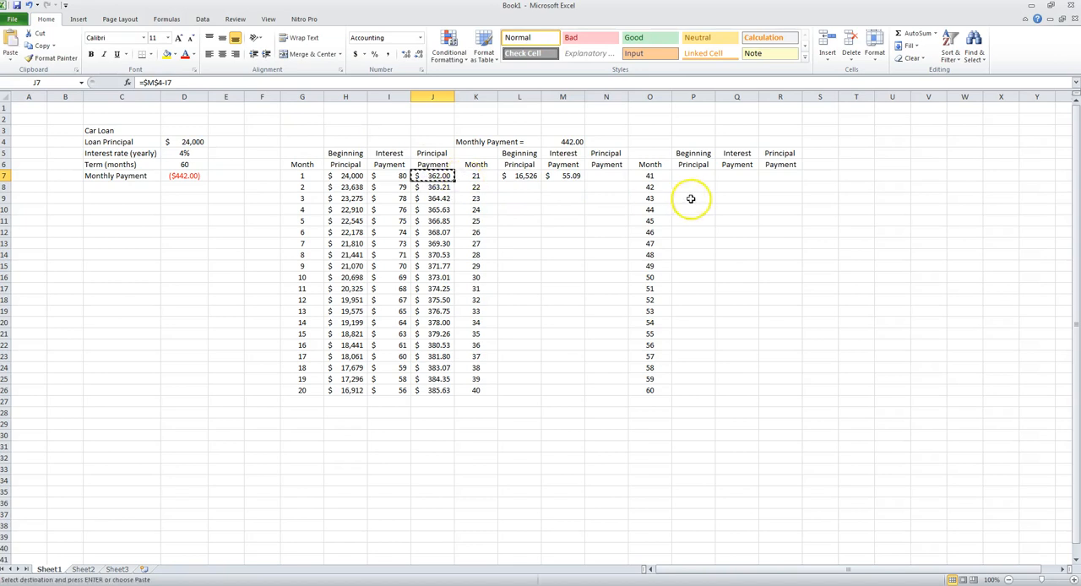
left_click(607, 175)
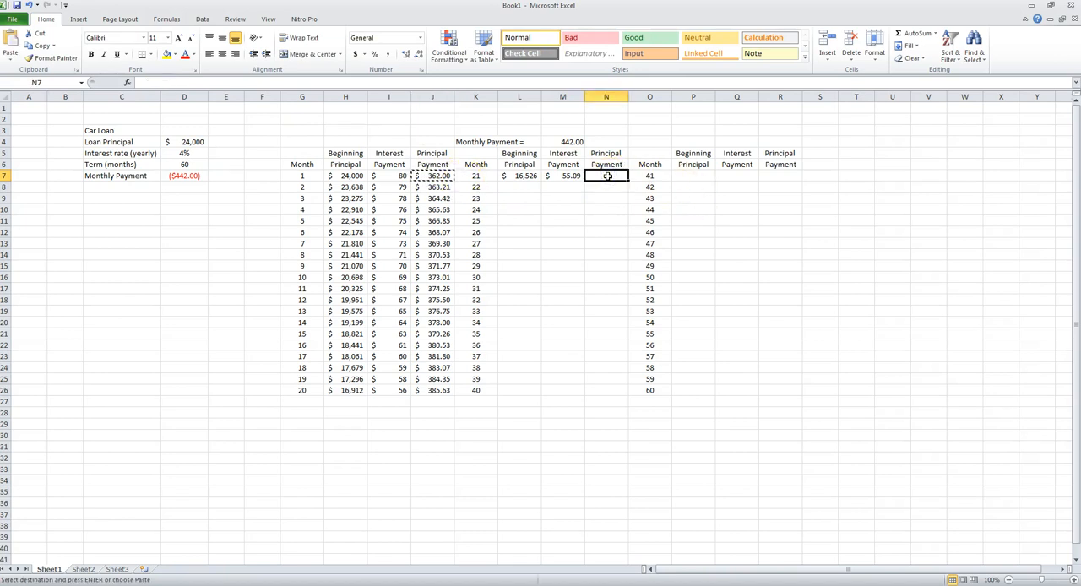
left_click(441, 176)
left_click(610, 183)
key("ctrl+v")
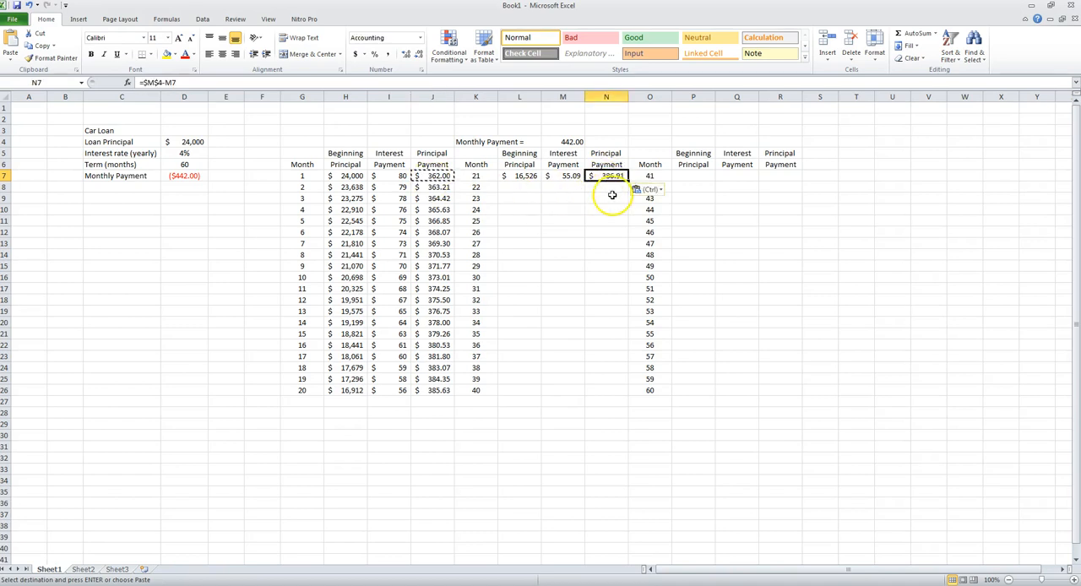
right_click(613, 177)
left_click(621, 182)
right_click(621, 184)
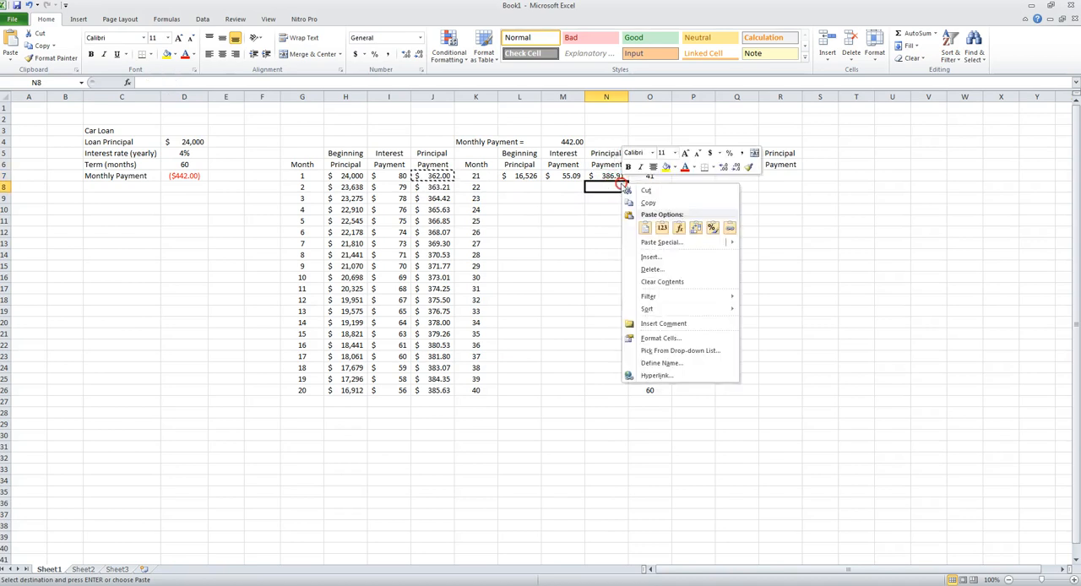
left_click(662, 228)
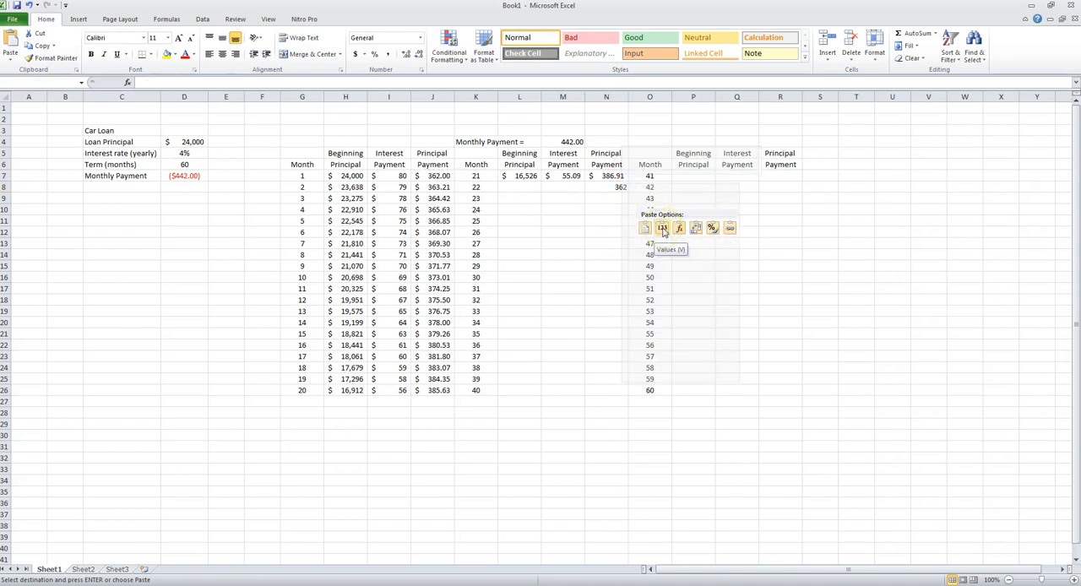
left_click(606, 185)
- Check the cell references used by the month 21 principal payment formula in N7
left_click(607, 176)
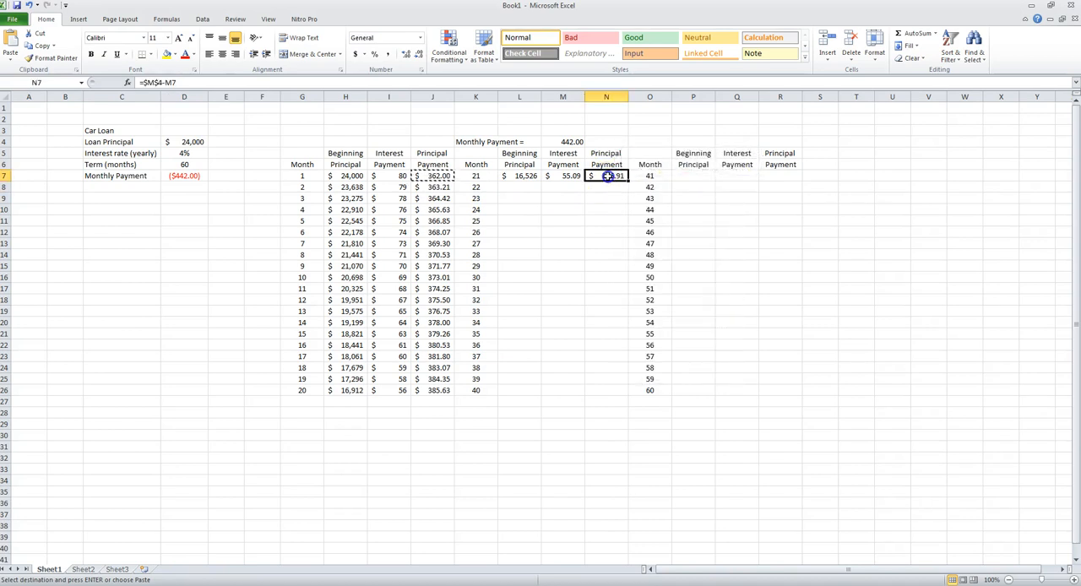
key("F2")
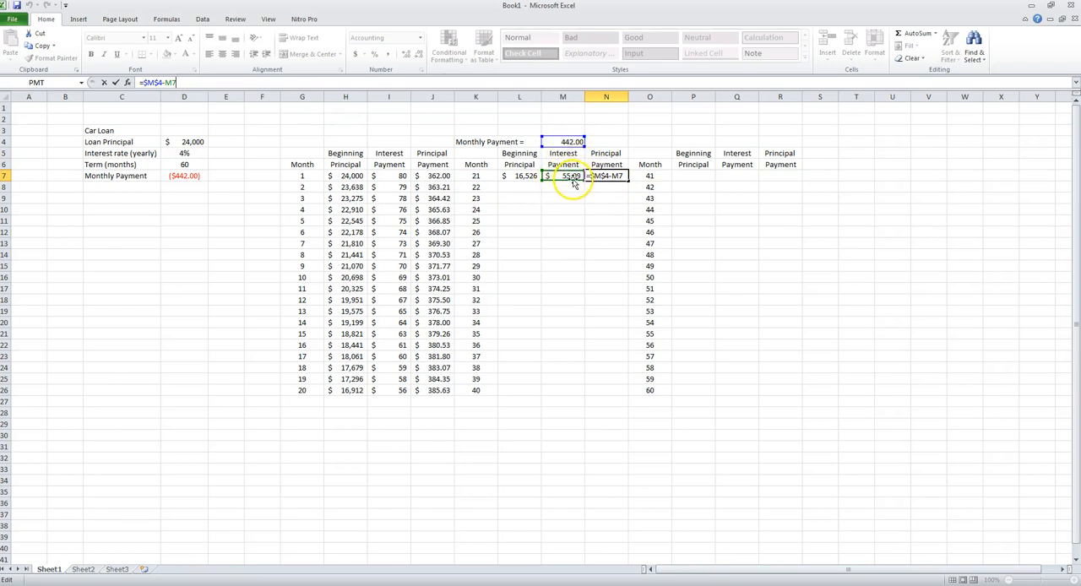
key("Return")
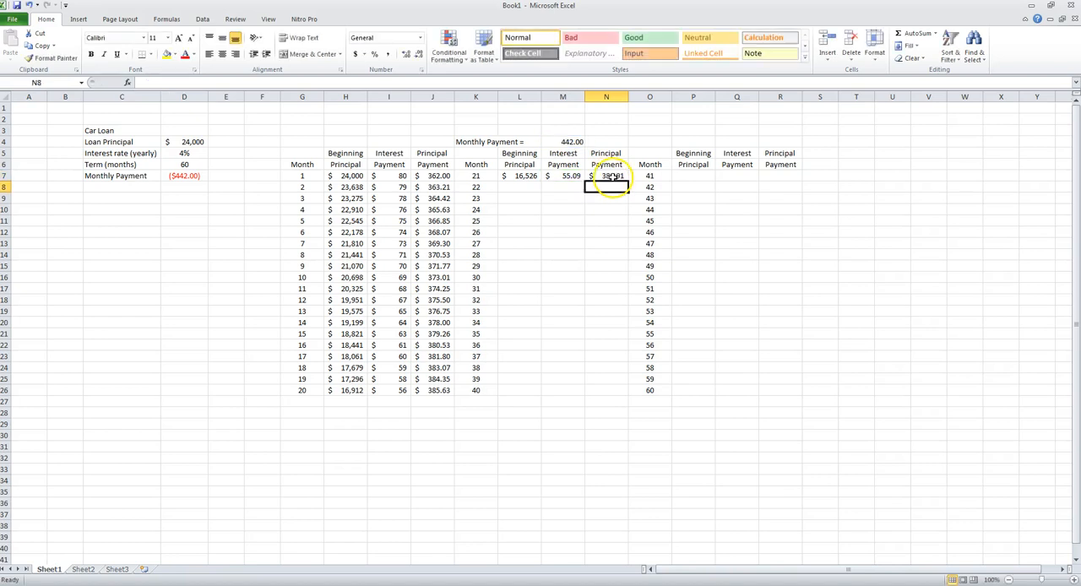
- Try to fill the month 21 formulas in L7:N7 down to row 26, first together and again column by column
left_click(529, 179)
left_click(525, 176)
left_click_drag(526, 176, 613, 391)
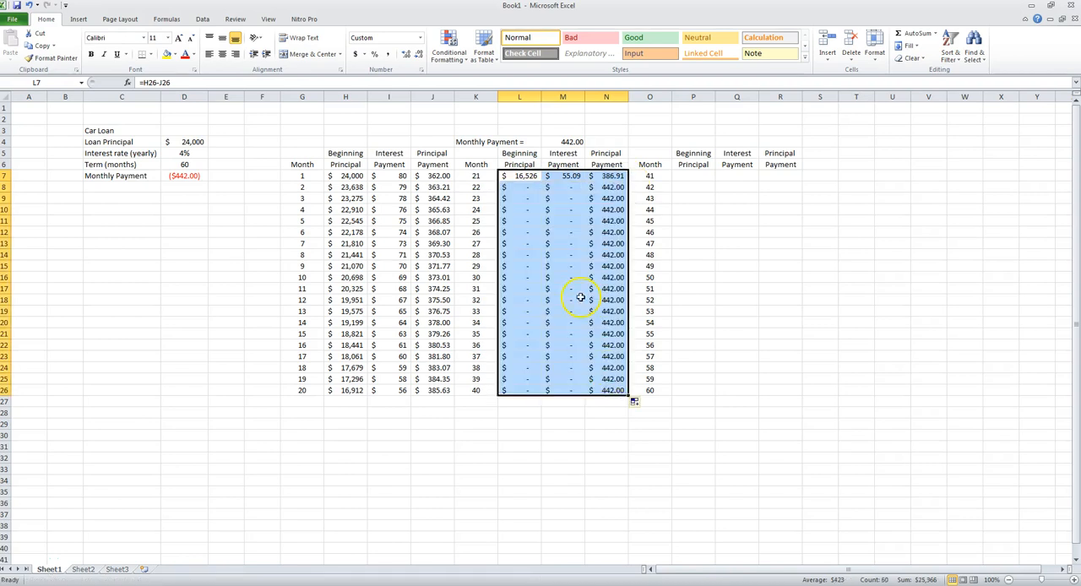
left_click(525, 175)
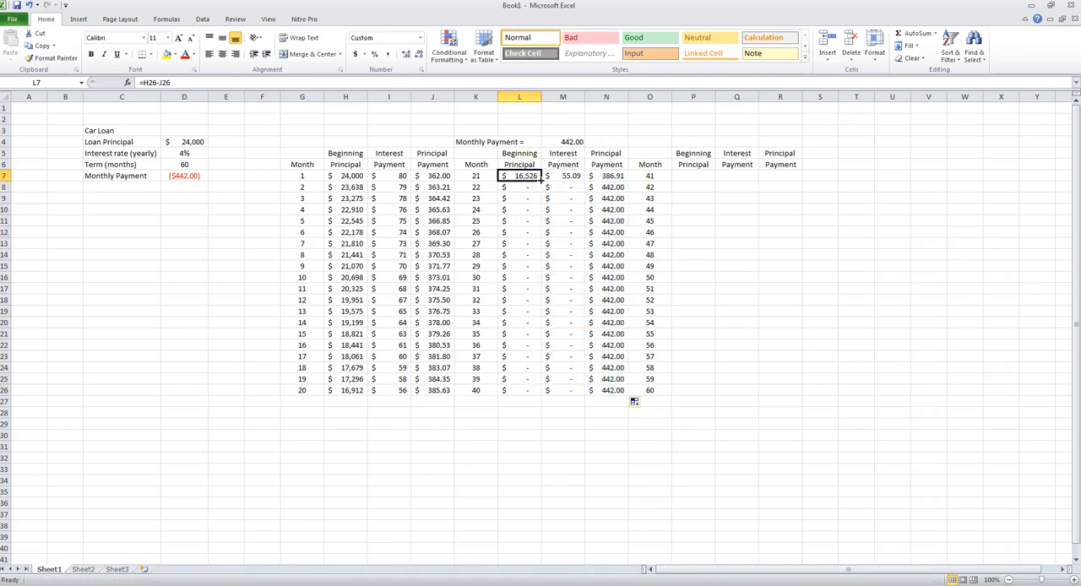
left_click_drag(542, 181, 534, 393)
left_click(572, 176)
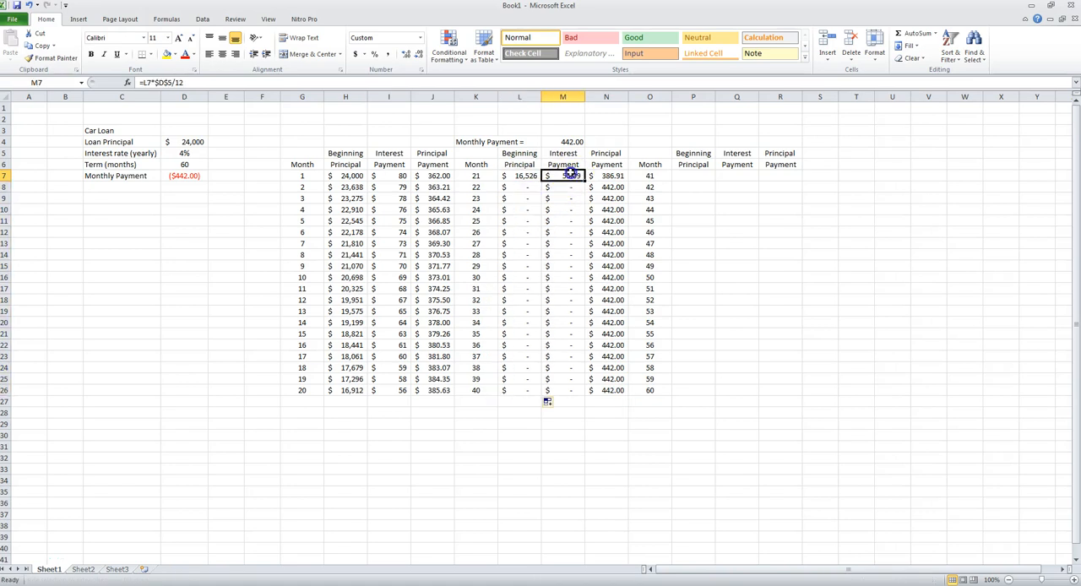
left_click_drag(584, 180, 565, 396)
left_click(620, 180)
left_click_drag(629, 181, 620, 395)
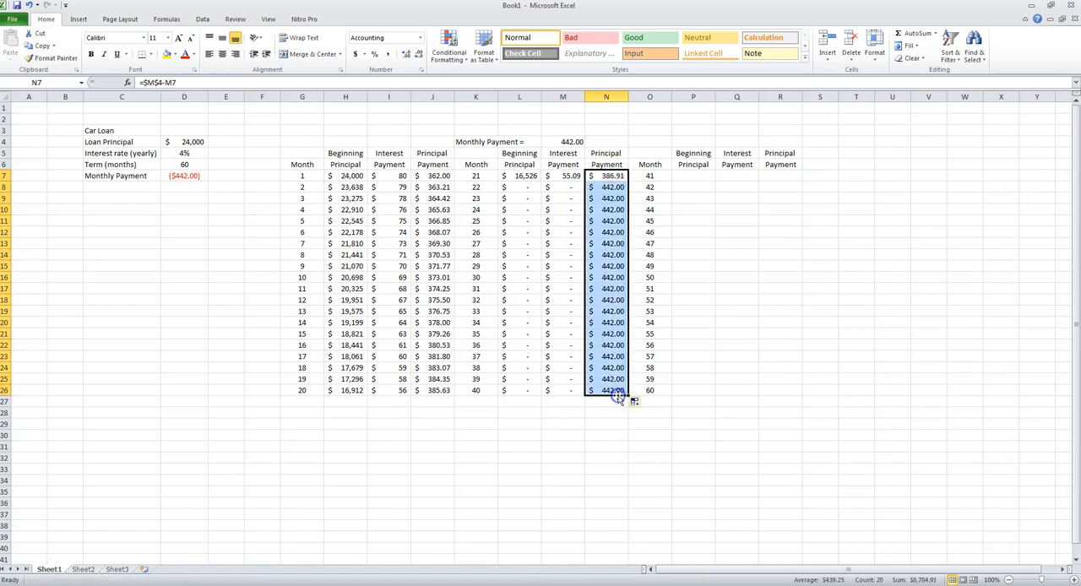
- Check the beginning principal formula in L7 and clear the filled cells L8:N26
left_click(524, 187)
left_click(523, 177)
left_click(524, 188)
left_click(526, 176)
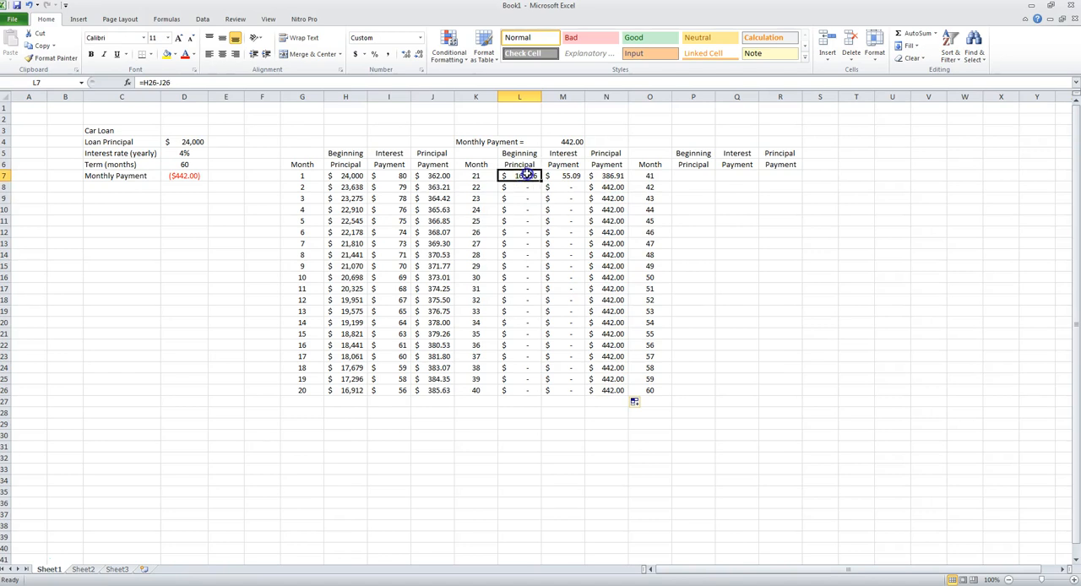
left_click(236, 81)
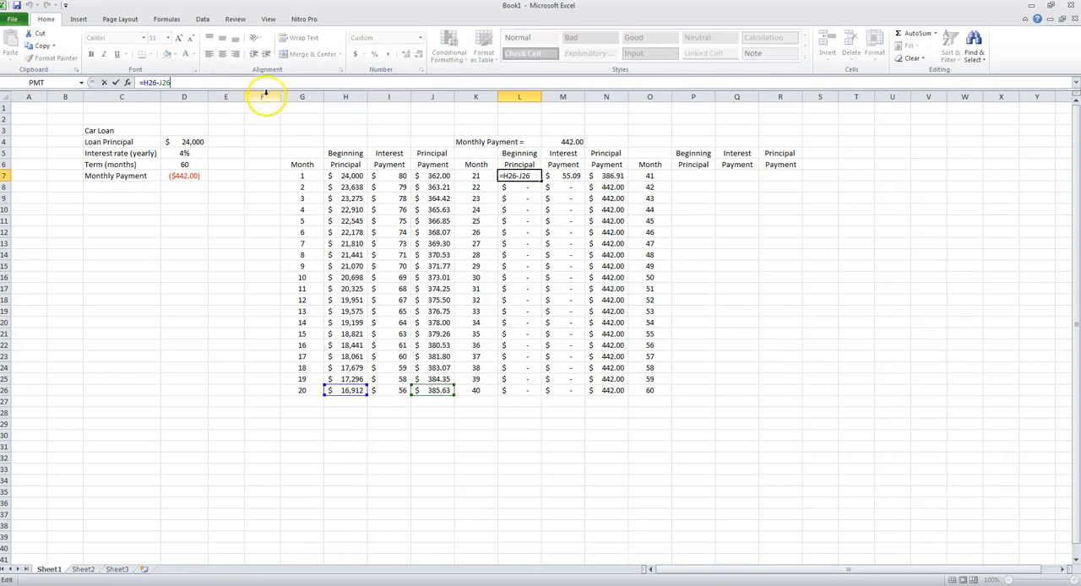
key("Return")
left_click_drag(521, 187, 605, 384)
key("Delete")
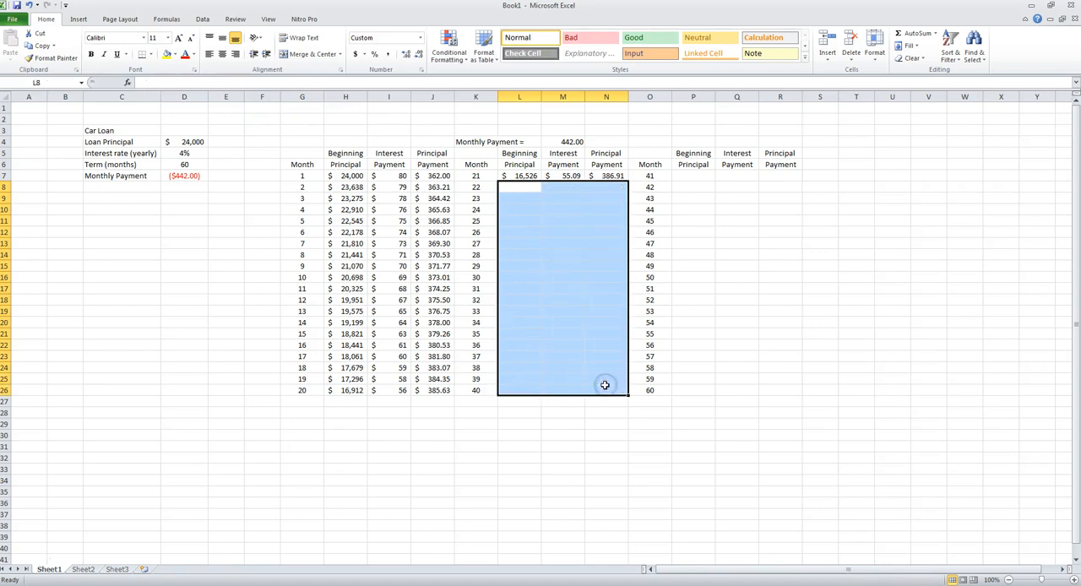
- Enter the month 22 beginning principal in L8 as =L7-N7
left_click(532, 188)
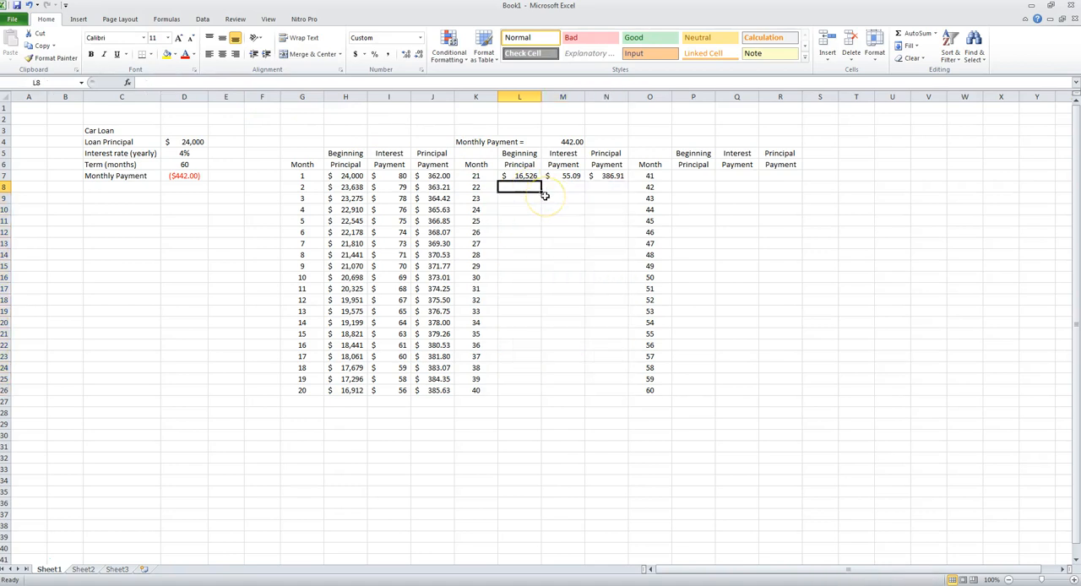
type("=")
left_click(523, 176)
type("-")
left_click(610, 175)
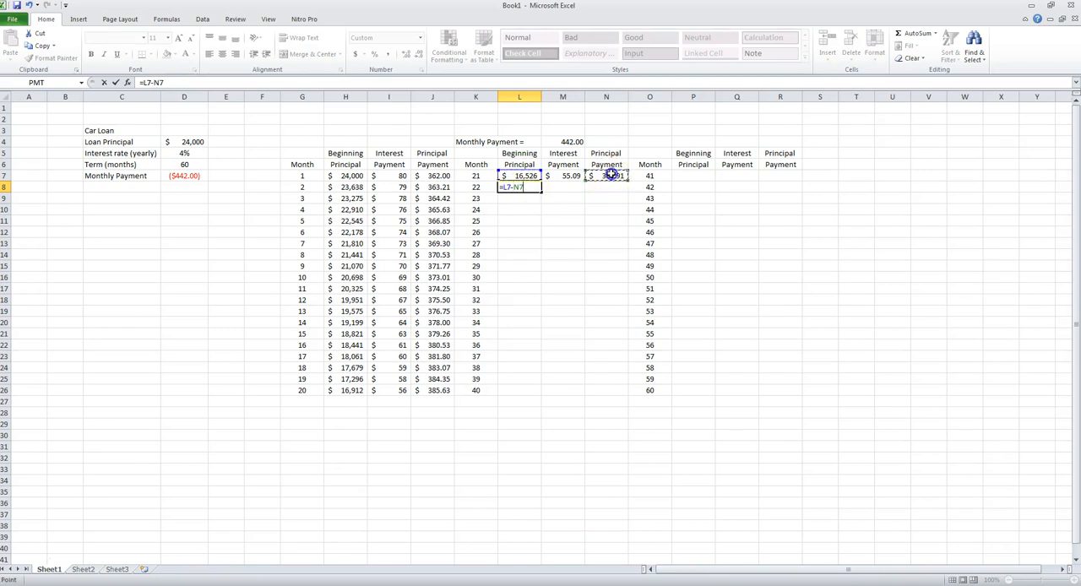
key("Return")
- Fill the beginning principal from L8, and the interest and principal payments from M7 and N7, down to row 26
left_click(532, 187)
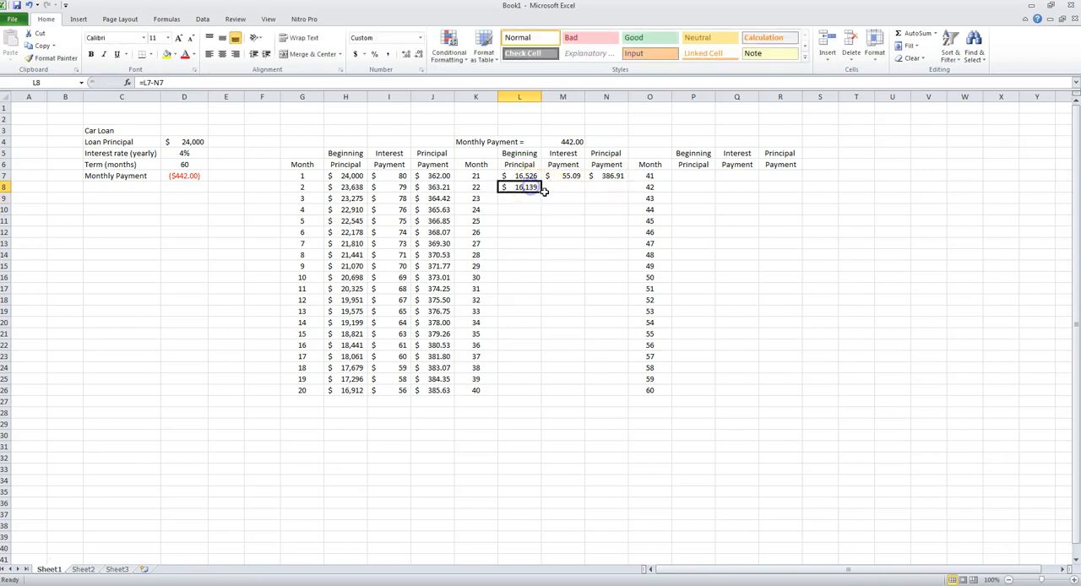
left_click_drag(541, 192, 539, 393)
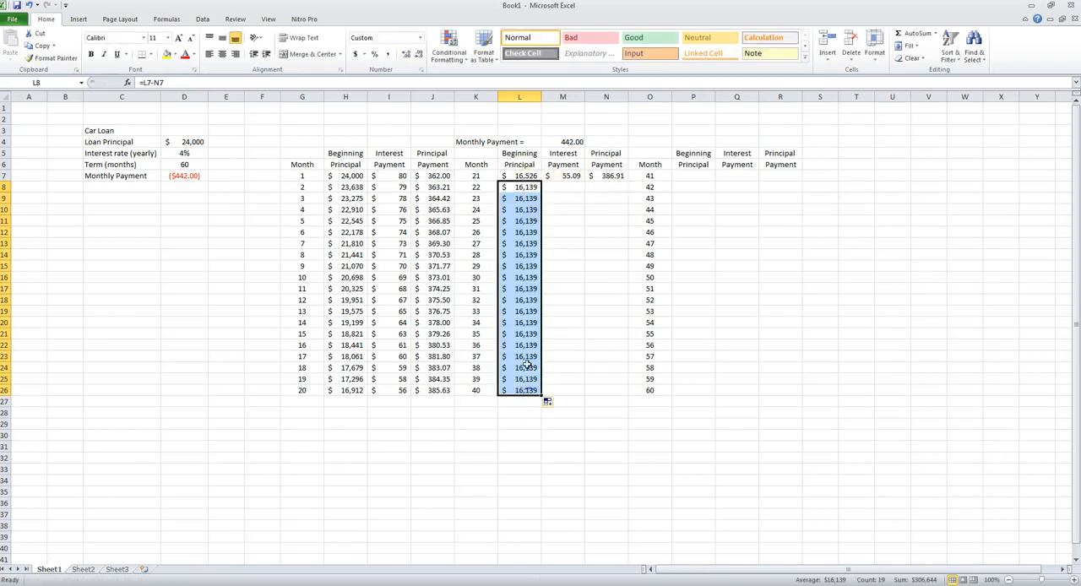
left_click(573, 173)
left_click_drag(583, 180, 571, 394)
left_click(613, 175)
left_click_drag(628, 179, 632, 390)
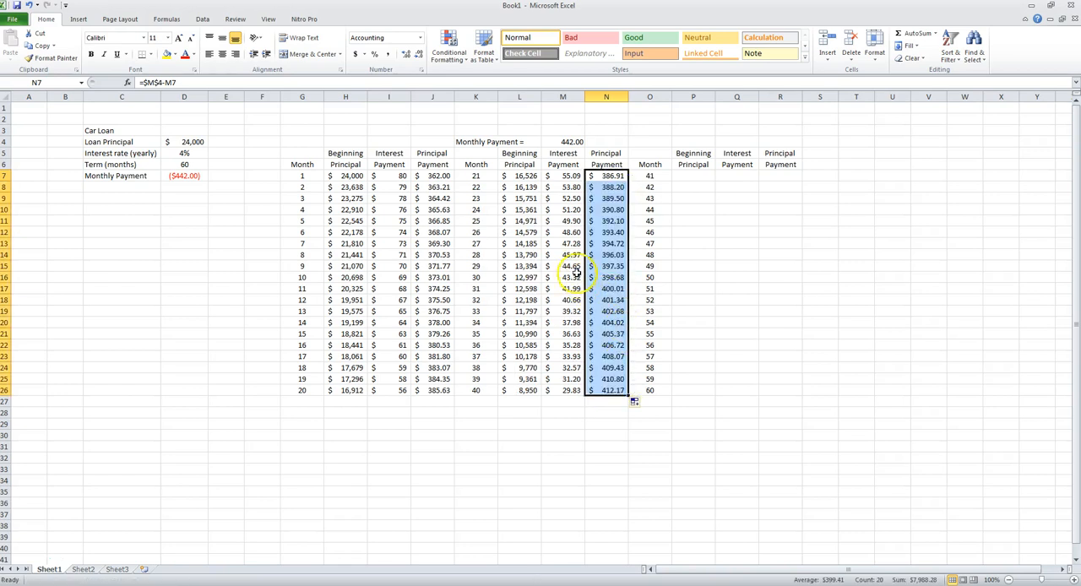
- Review the beginning principal, interest payment and principal payment columns for months 21 to 40
left_click_drag(530, 177, 531, 393)
left_click_drag(574, 176, 578, 386)
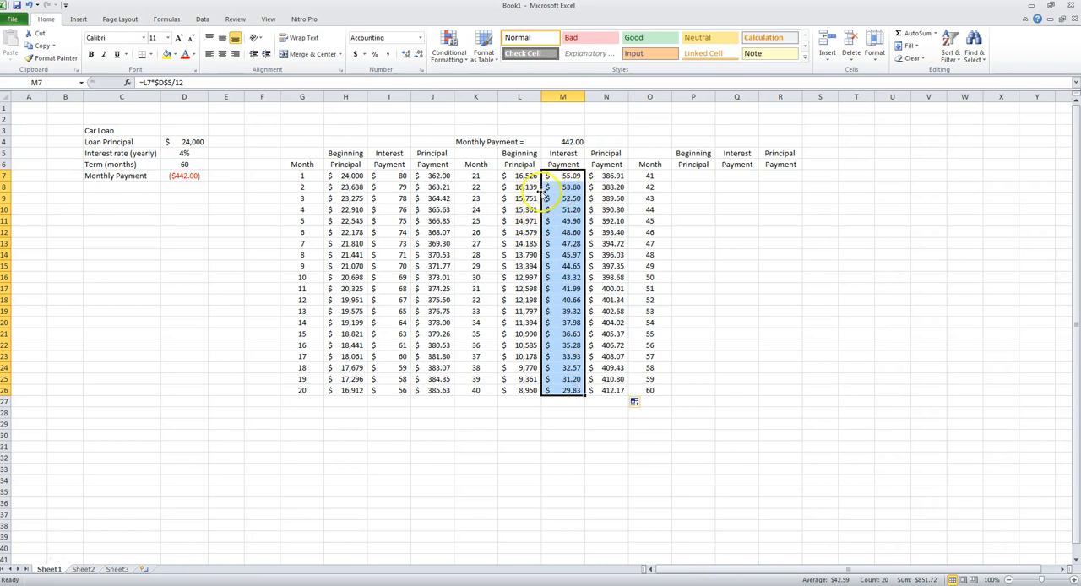
left_click_drag(606, 175, 622, 393)
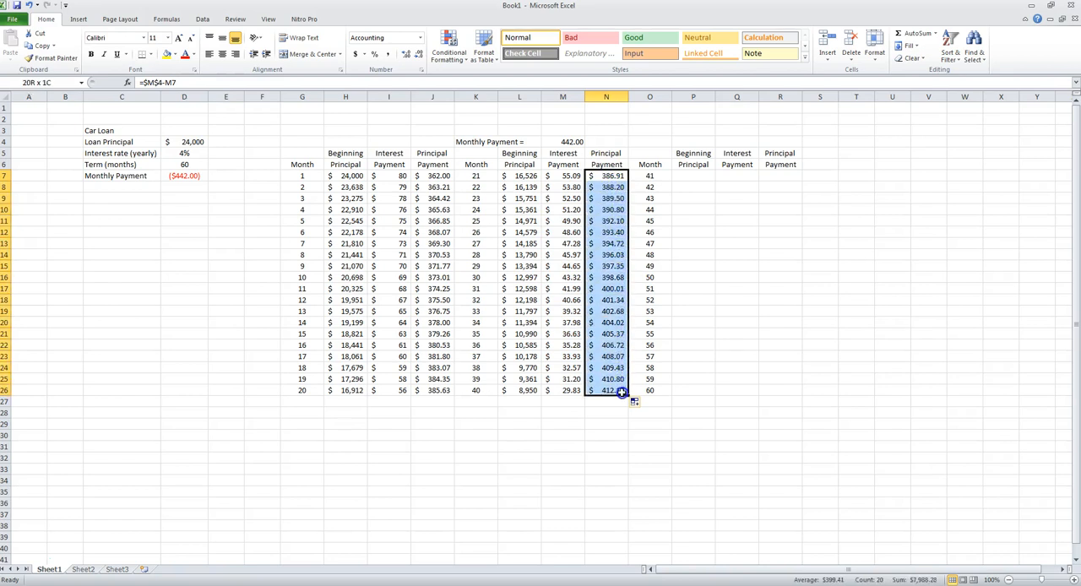
- Enter the month 41 beginning principal in P7 as =L26-N26
left_click(692, 175)
type("=")
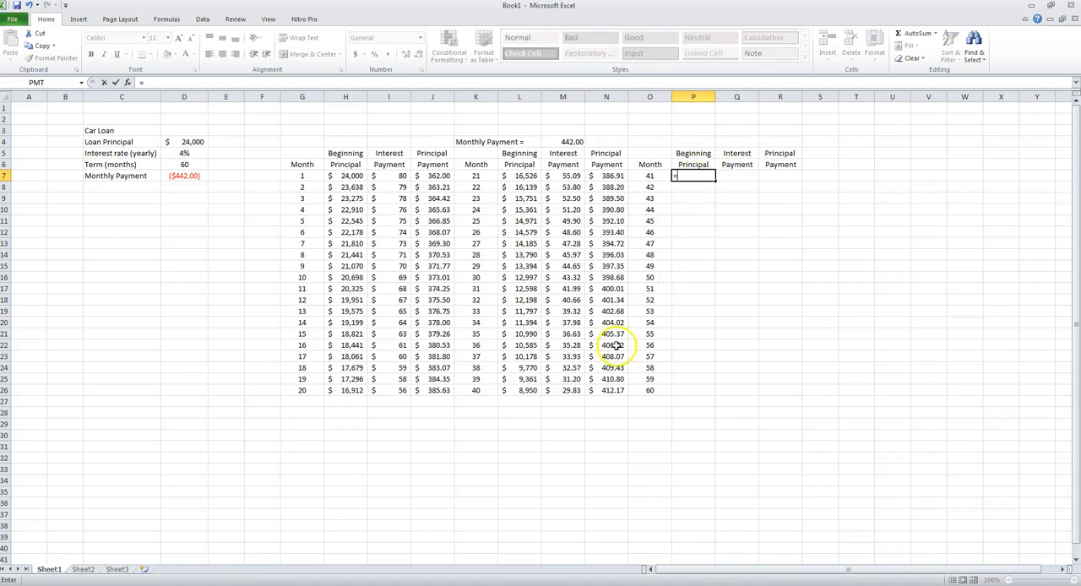
left_click(532, 389)
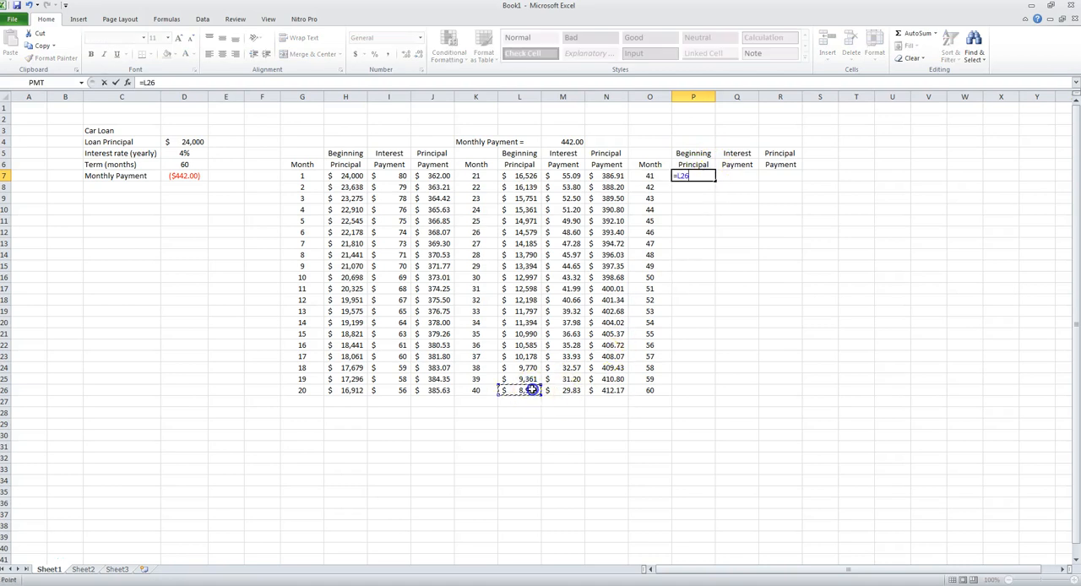
type("-")
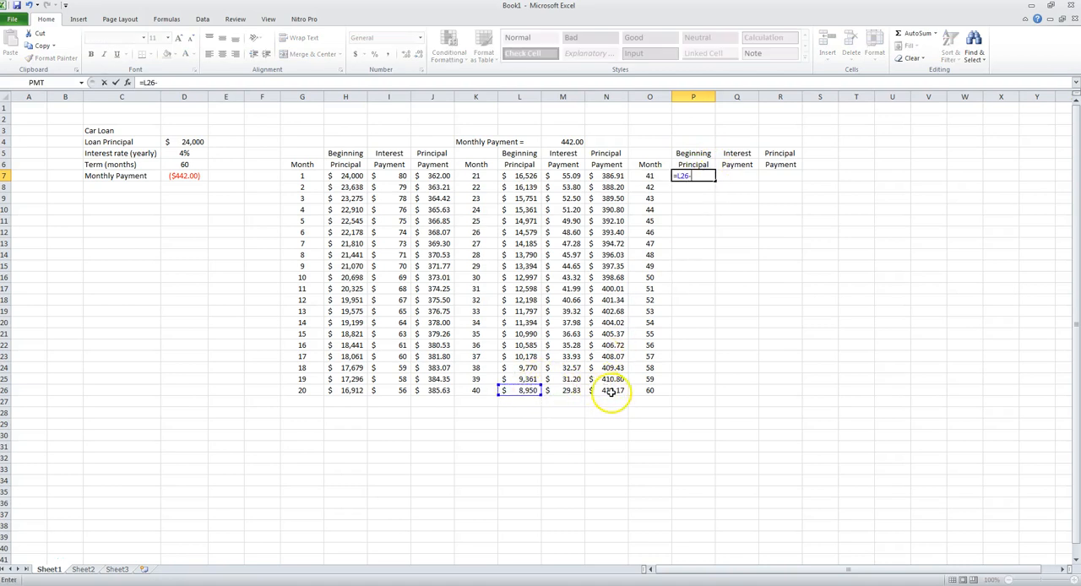
left_click(614, 392)
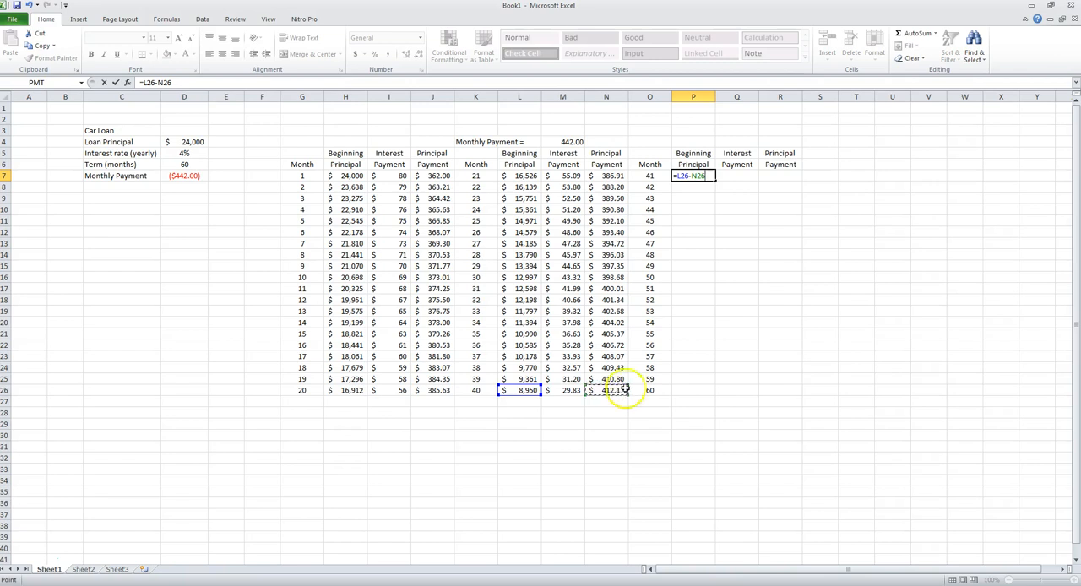
key("Return")
- Copy the interest and principal payment formulas from M7:N7 to Q7:R7 for month 41
left_click(736, 178)
left_click_drag(564, 176, 597, 175)
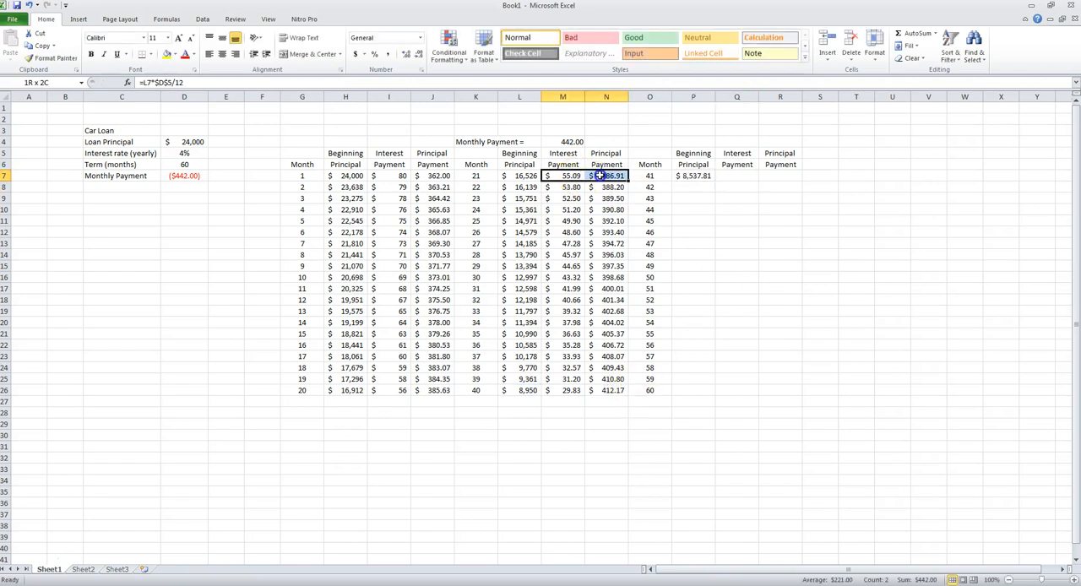
key("ctrl+c")
left_click(737, 175)
key("ctrl+v")
- Enter the month 42 beginning principal in P8 as =P7-R7
left_click(700, 186)
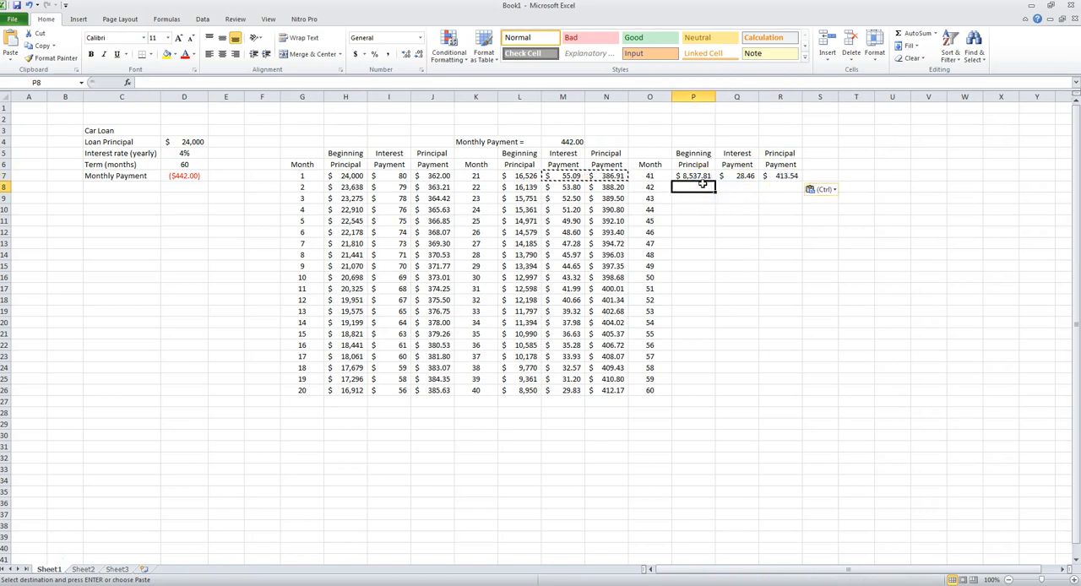
type("=")
left_click(697, 176)
type("-")
left_click(778, 176)
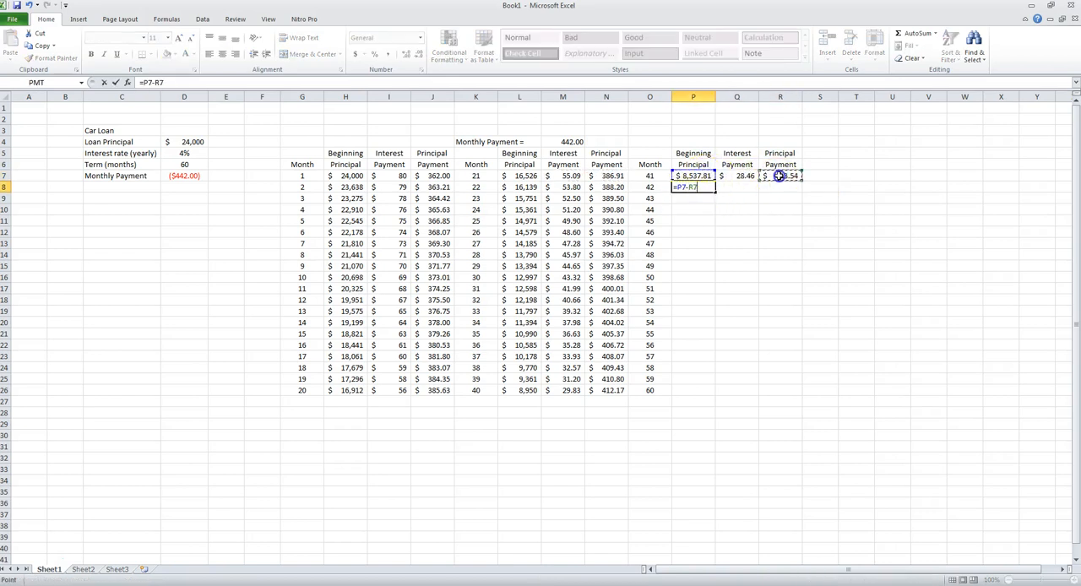
key("Return")
- Fill the beginning principal from P8, and the interest and principal payments from Q7 and R7, down to row 26
left_click(706, 187)
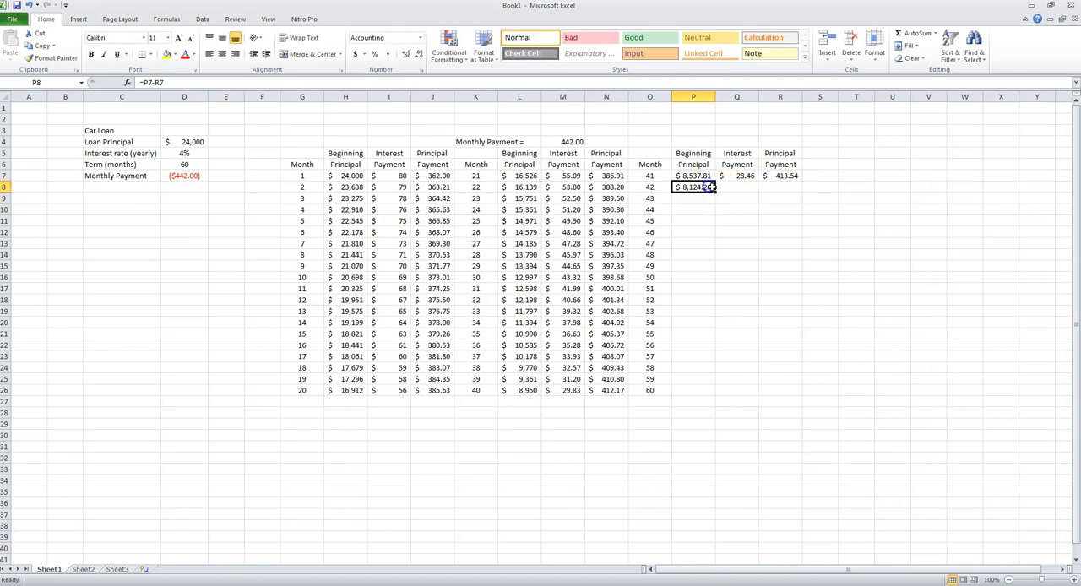
left_click_drag(715, 192, 692, 393)
left_click(745, 175)
left_click_drag(758, 179, 716, 391)
left_click(783, 179)
left_click_drag(799, 180, 760, 394)
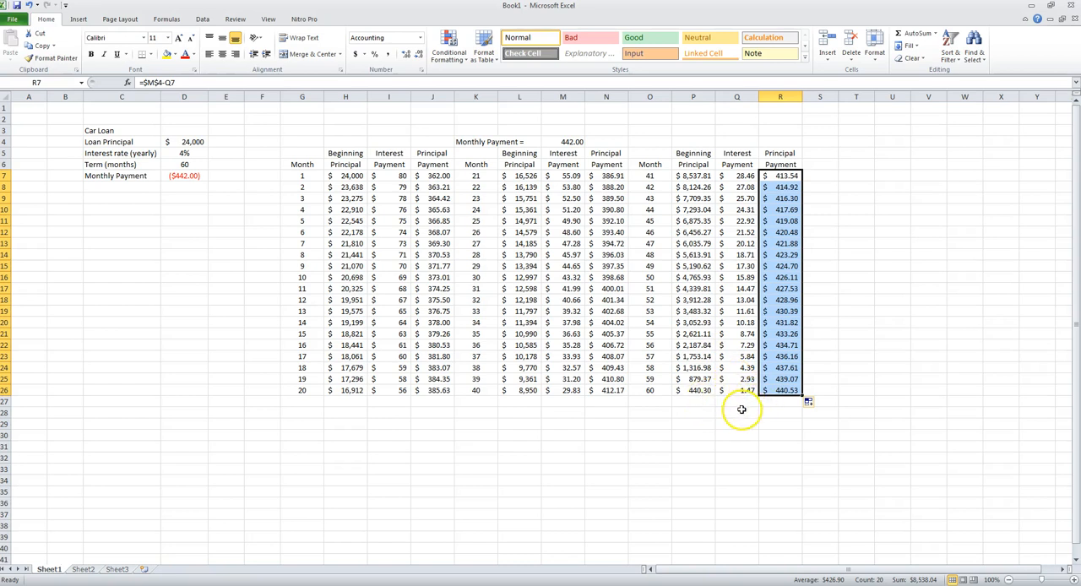
- Review the beginning principal column for months 41 to 60 and the month 60 interest and principal payments
left_click(648, 389)
left_click_drag(692, 175, 700, 391)
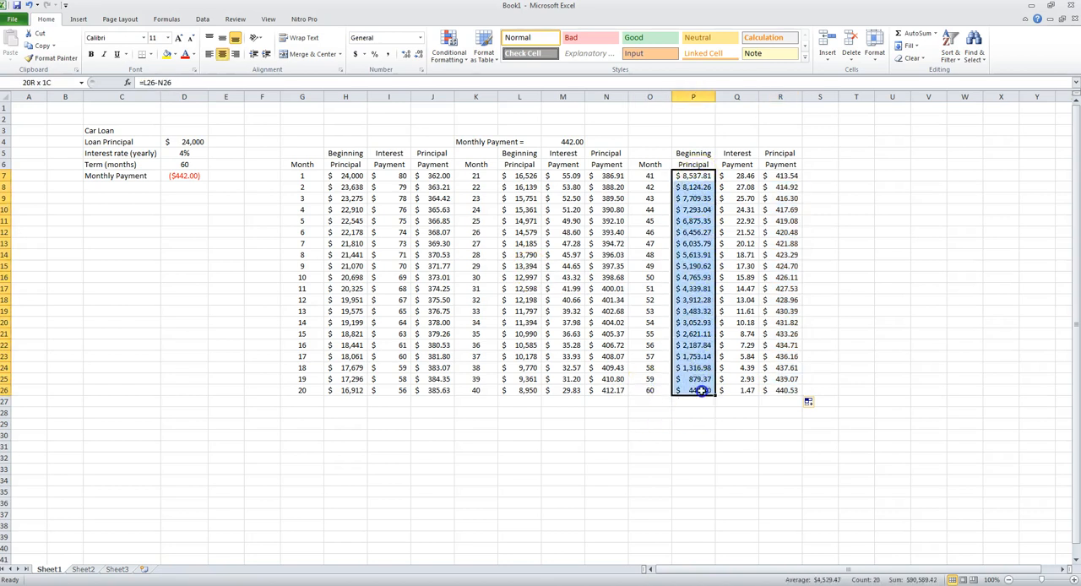
left_click(748, 391)
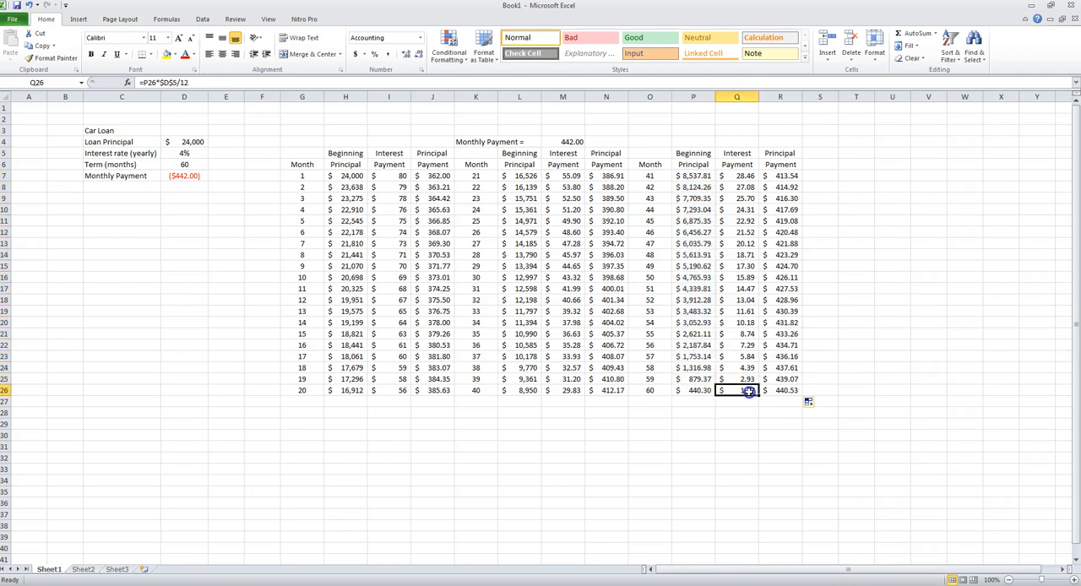
left_click(788, 391)
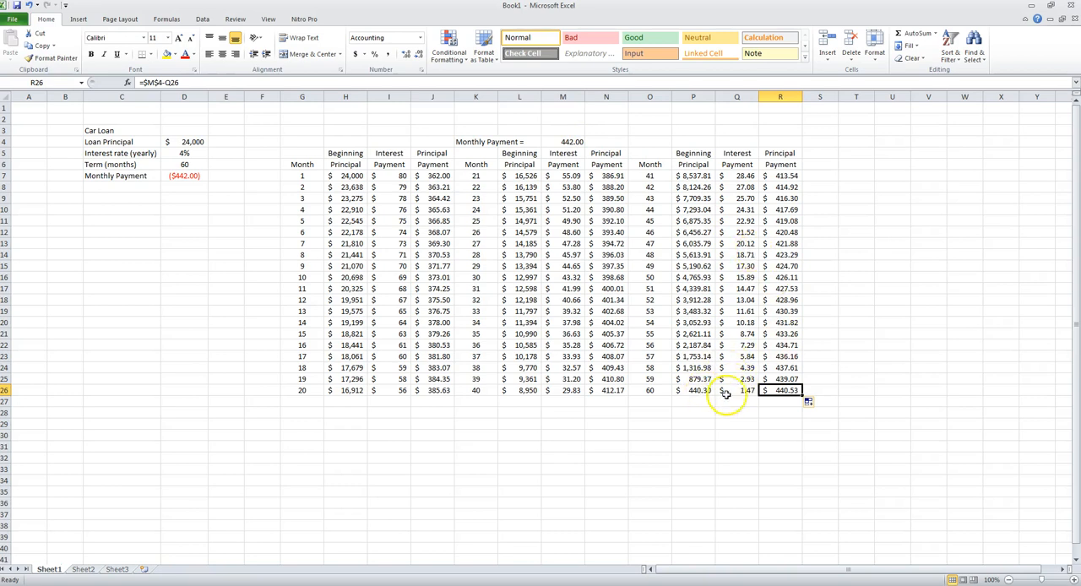
left_click_drag(753, 391, 770, 391)
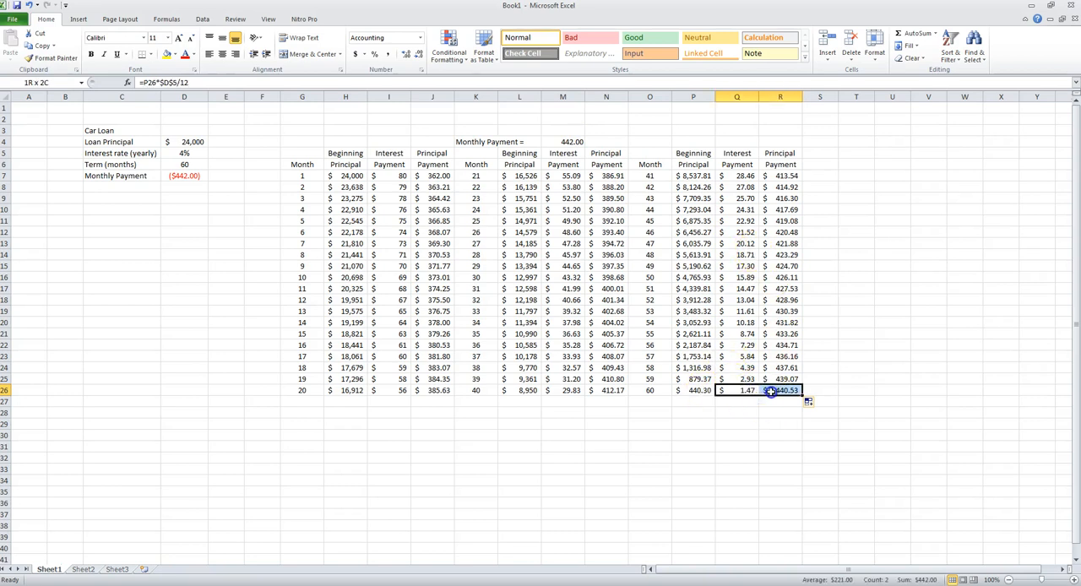
- Calculate the principal remaining after month 60 in P27 as =P26-R26
left_click(705, 402)
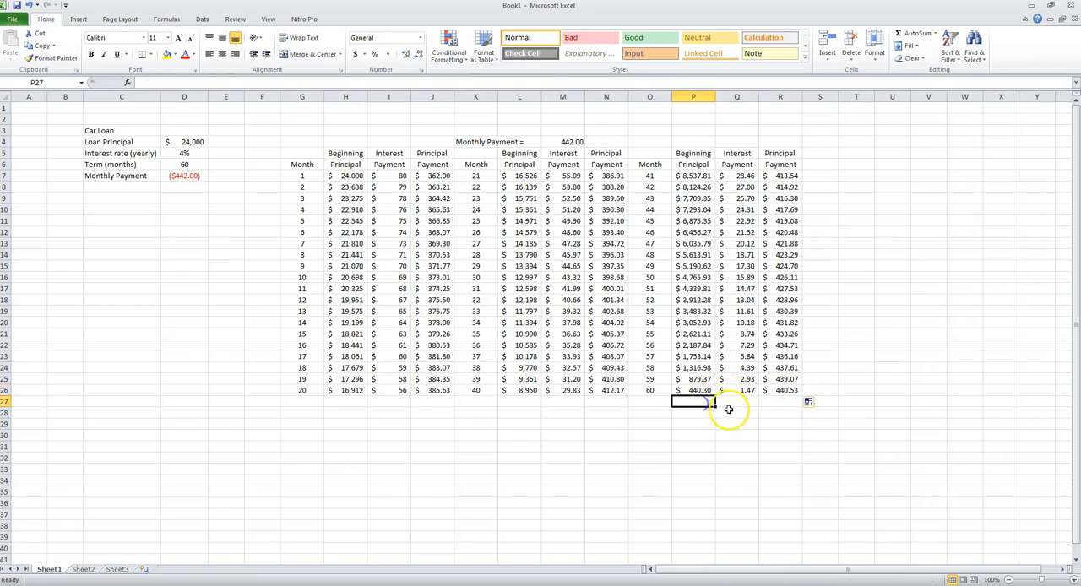
type("=")
left_click(708, 390)
type("-")
left_click(790, 390)
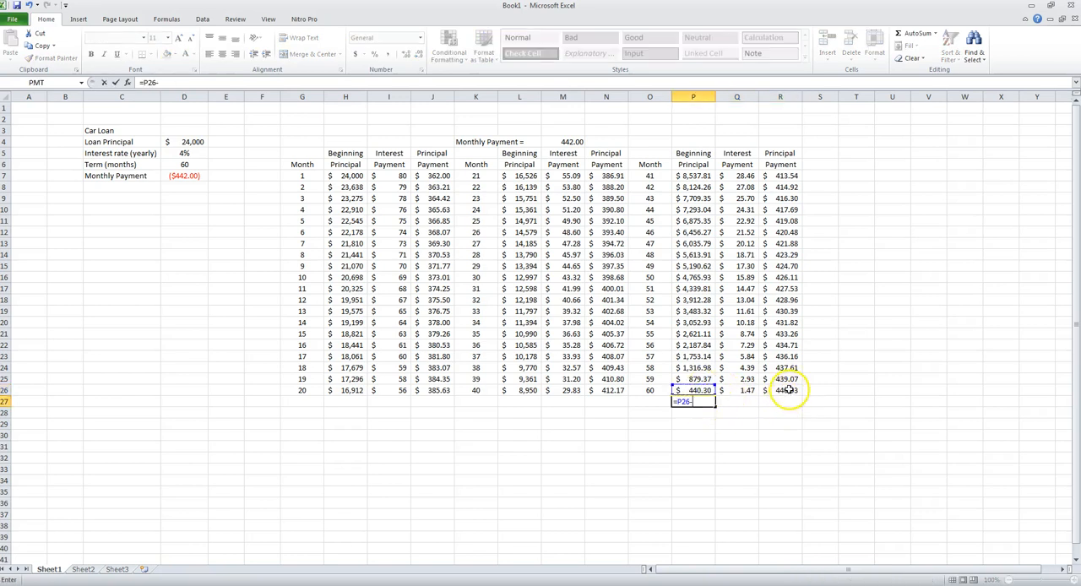
key("Return")
- Clear the check values in P27:R27 below the month 60 row
left_click(698, 402)
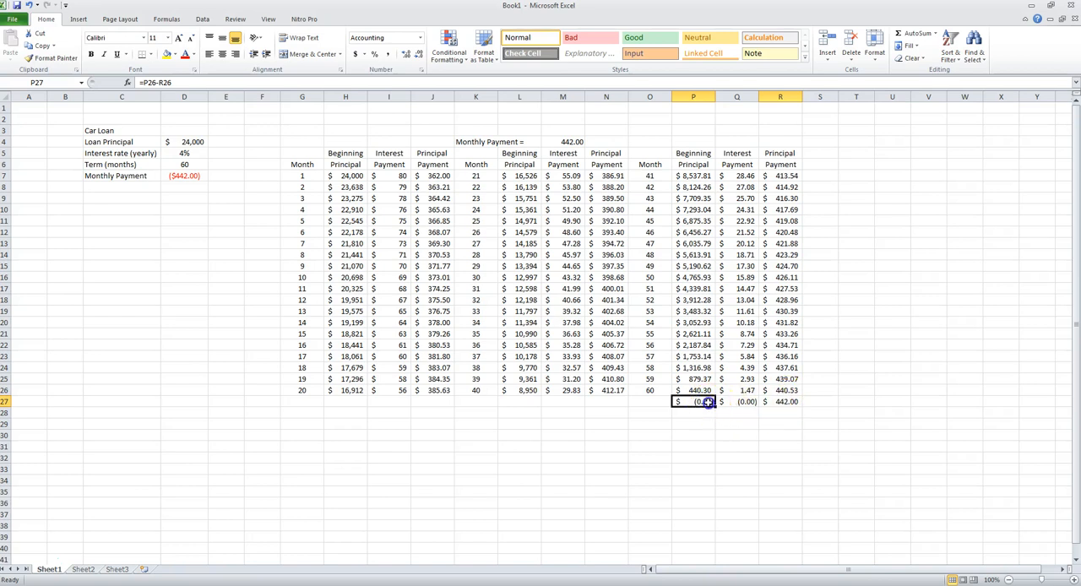
left_click_drag(700, 406, 777, 406)
key("Delete")
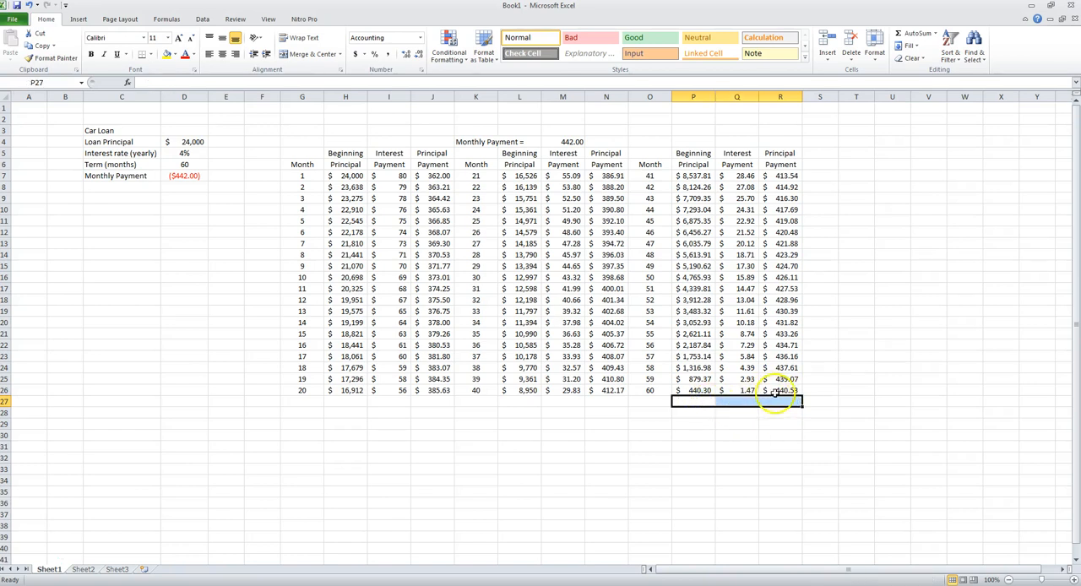
- Set the month 60 principal payment in R26 to 440.30 and check the sum of Q26:R26
left_click(773, 391)
type("44")
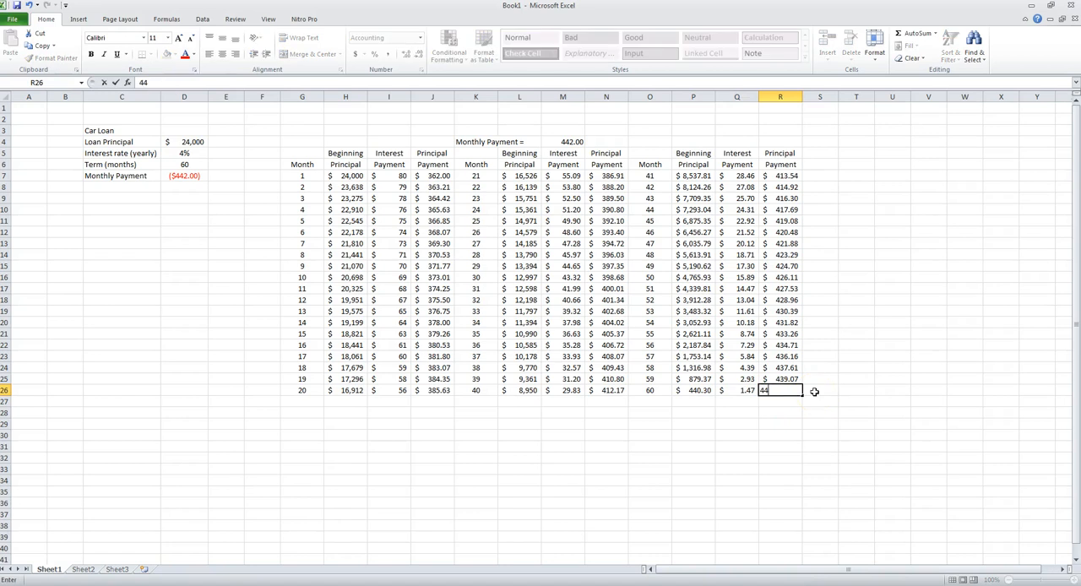
type("0.30")
key("Return")
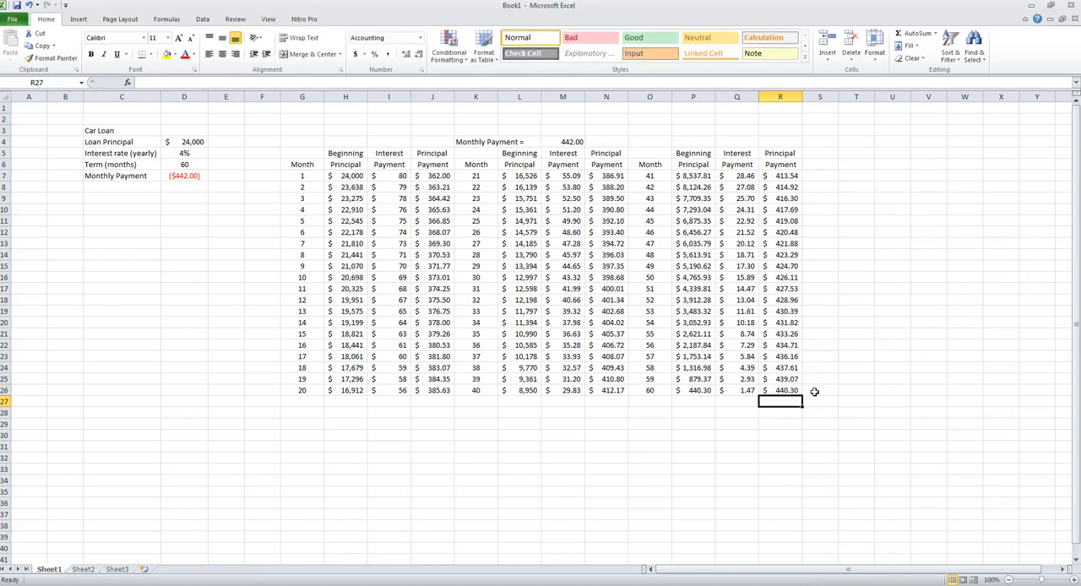
left_click_drag(744, 390, 779, 391)
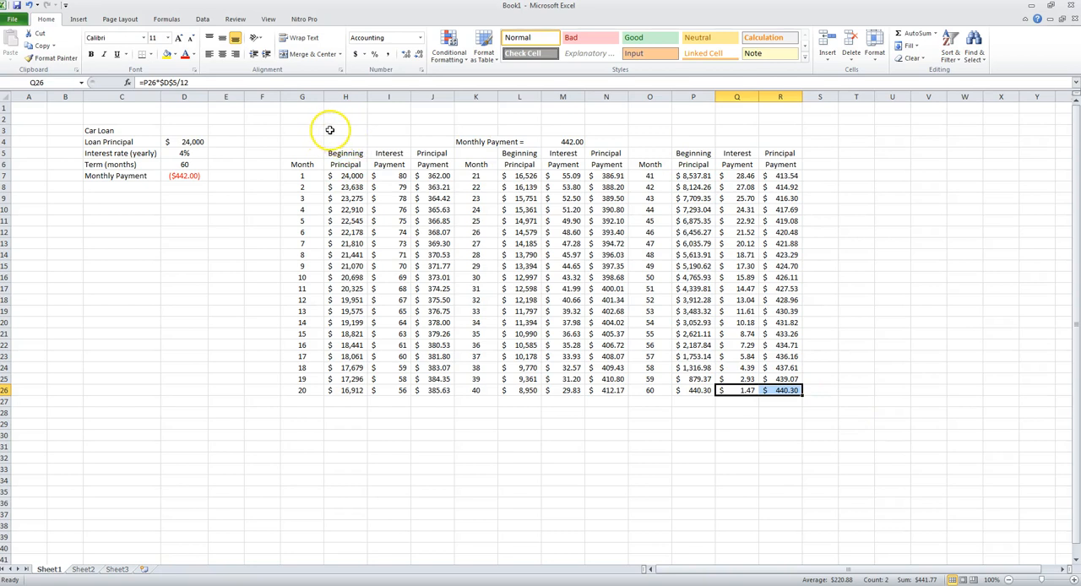
- Merge and center G3:R3 and enter the title "Amortization Schedule for a Car Loan"
left_click_drag(308, 128, 779, 131)
left_click(314, 55)
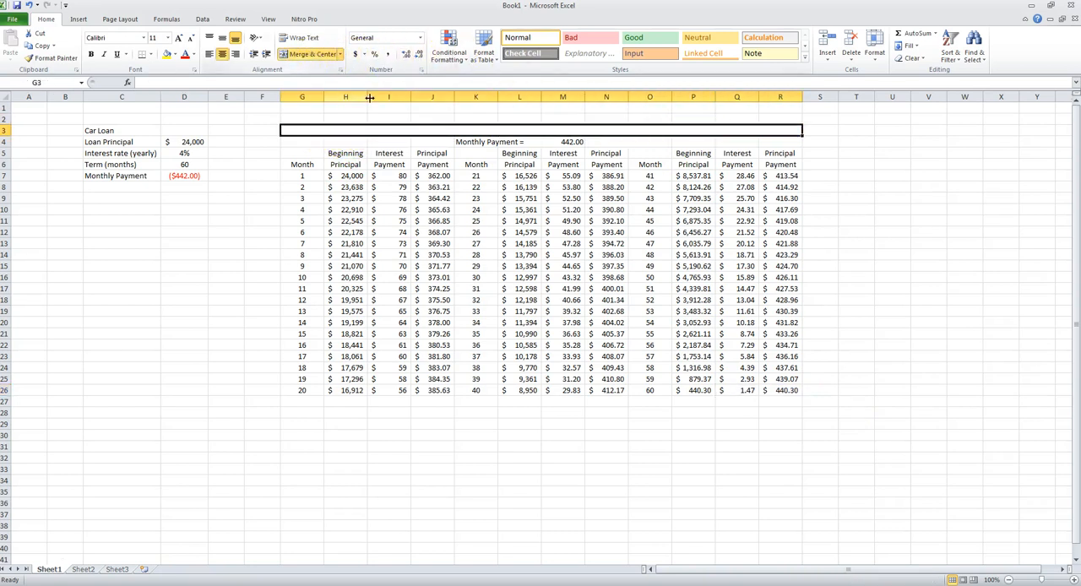
left_click(362, 81)
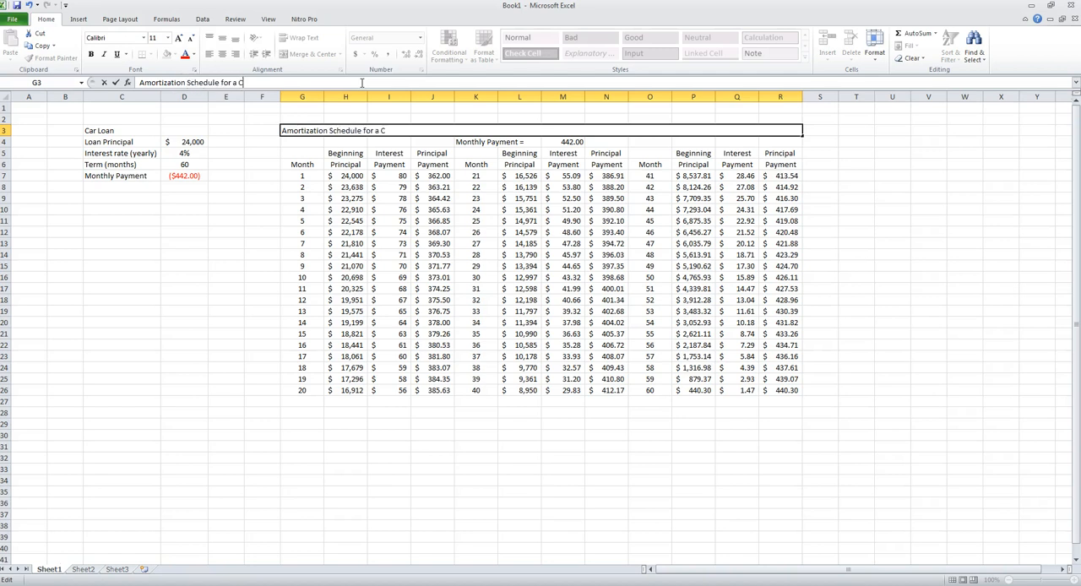
type("an")
key("Return")
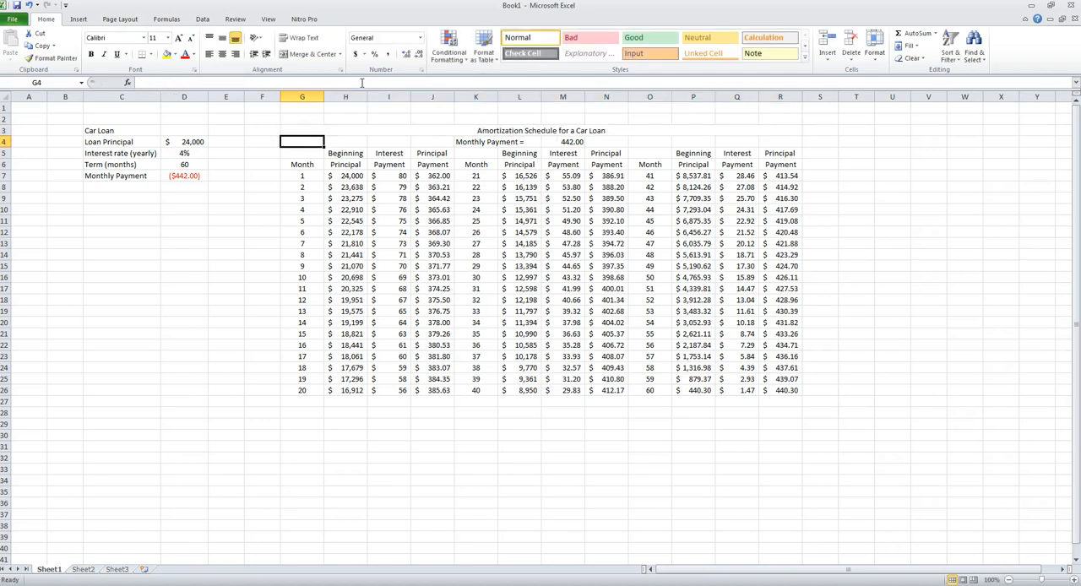
- Format the title and header rows G3:R6 with a dark blue theme fill and white font
left_click_drag(368, 129, 534, 166)
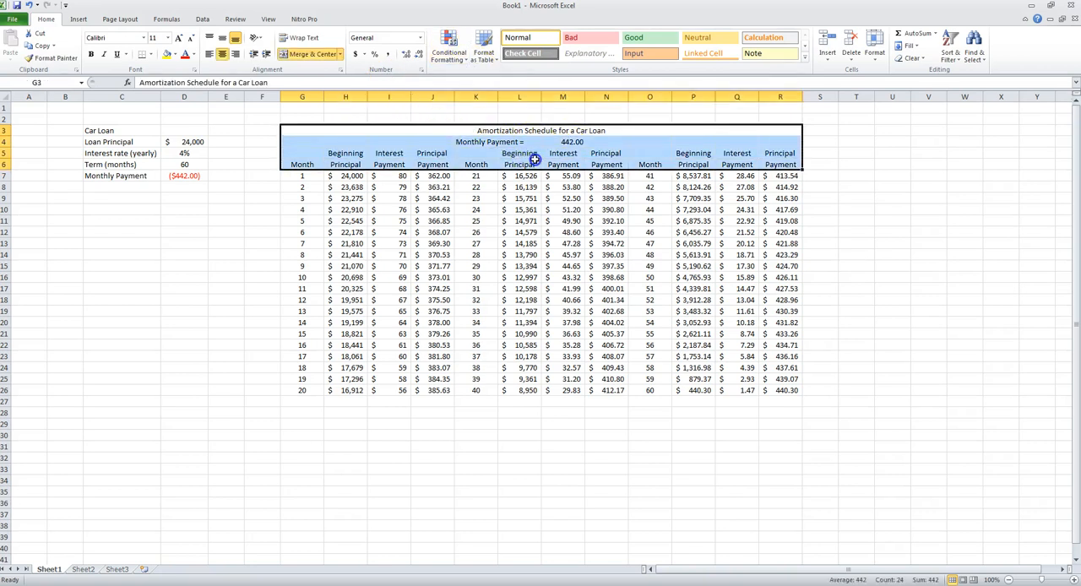
left_click(174, 55)
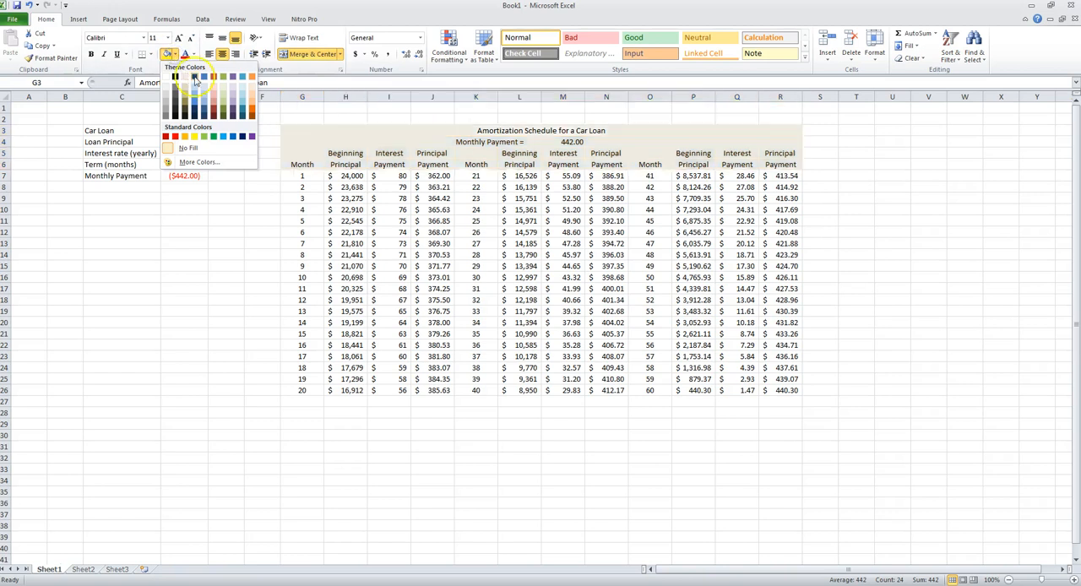
left_click(197, 76)
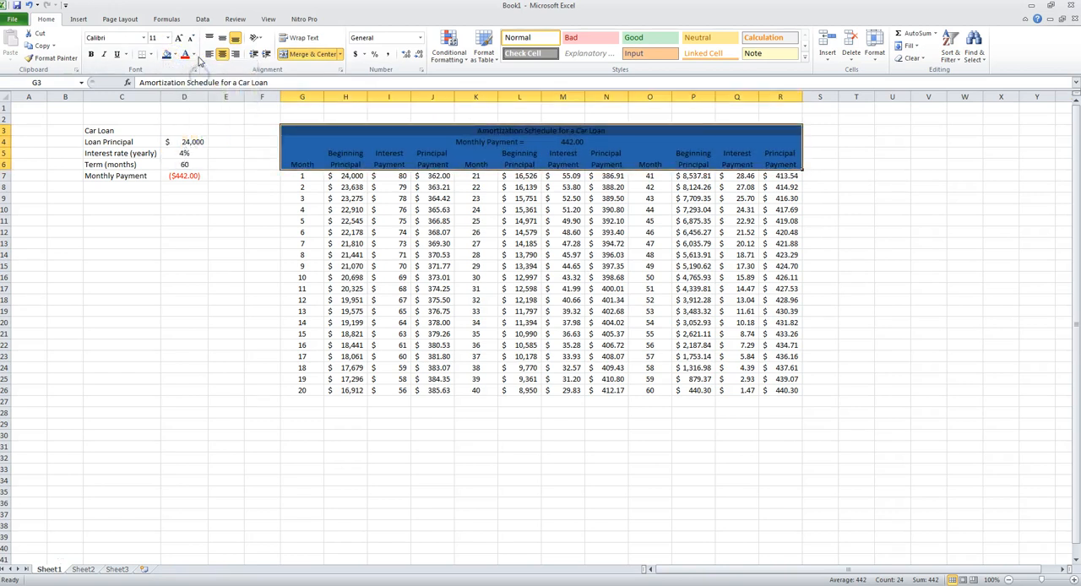
left_click(195, 54)
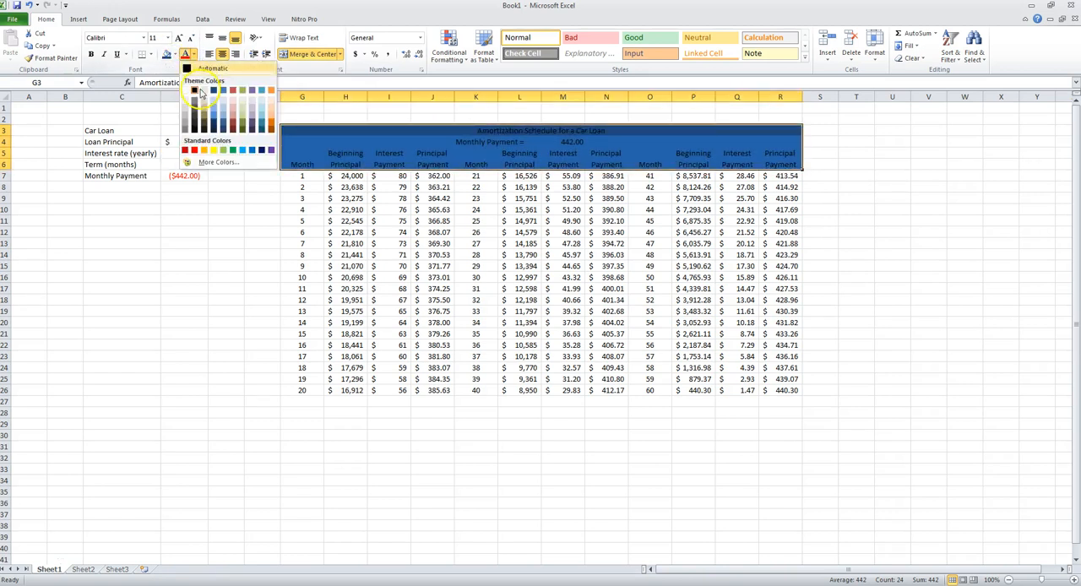
left_click(186, 90)
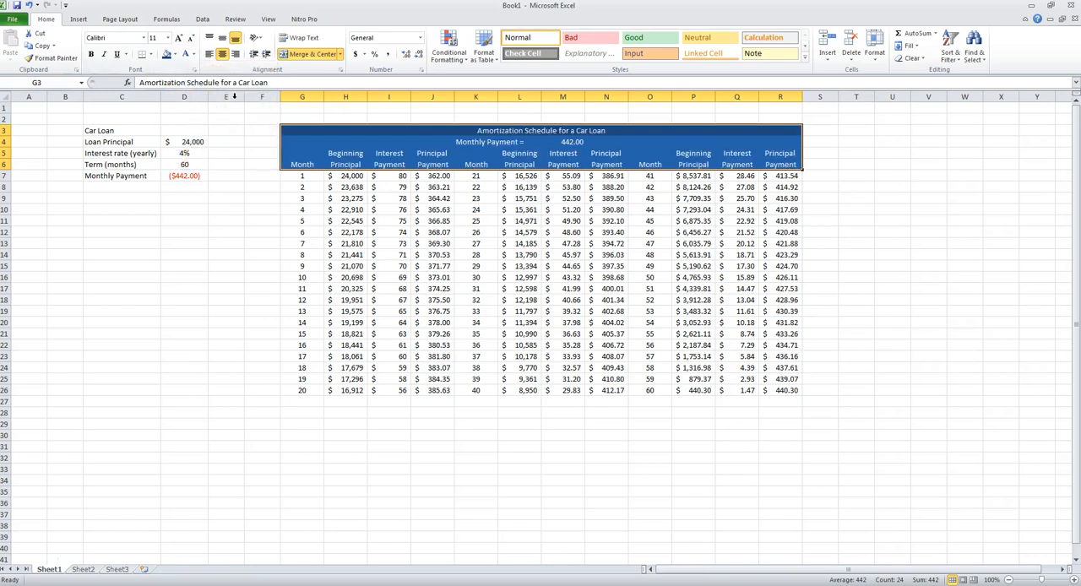
- Make the title and header rows G3:R6 bold and add outside borders around the whole schedule G3:R26
left_click(90, 54)
left_click(476, 232)
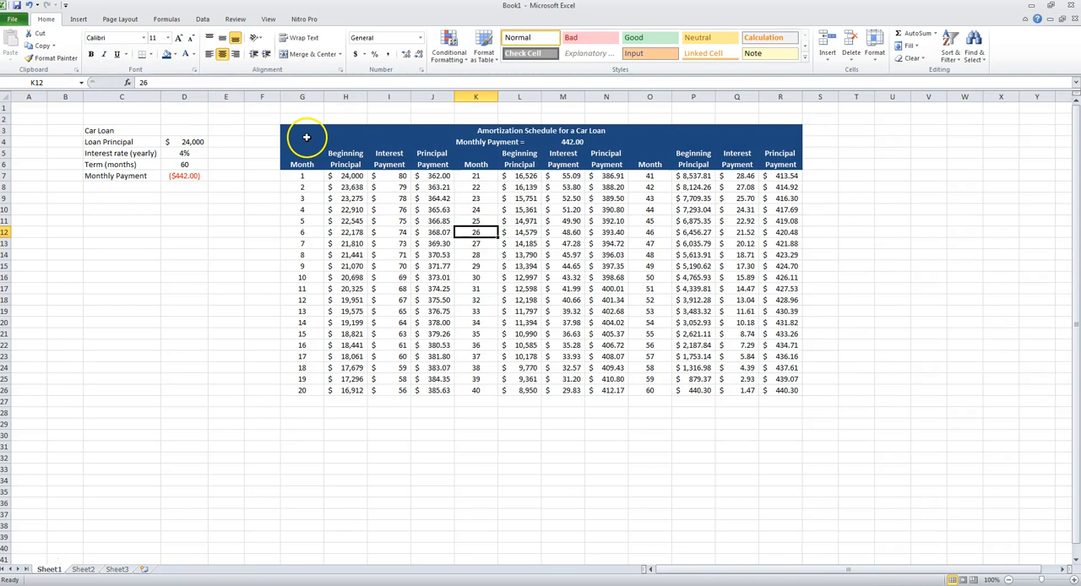
left_click(301, 176)
left_click(304, 141)
left_click_drag(299, 130, 780, 390)
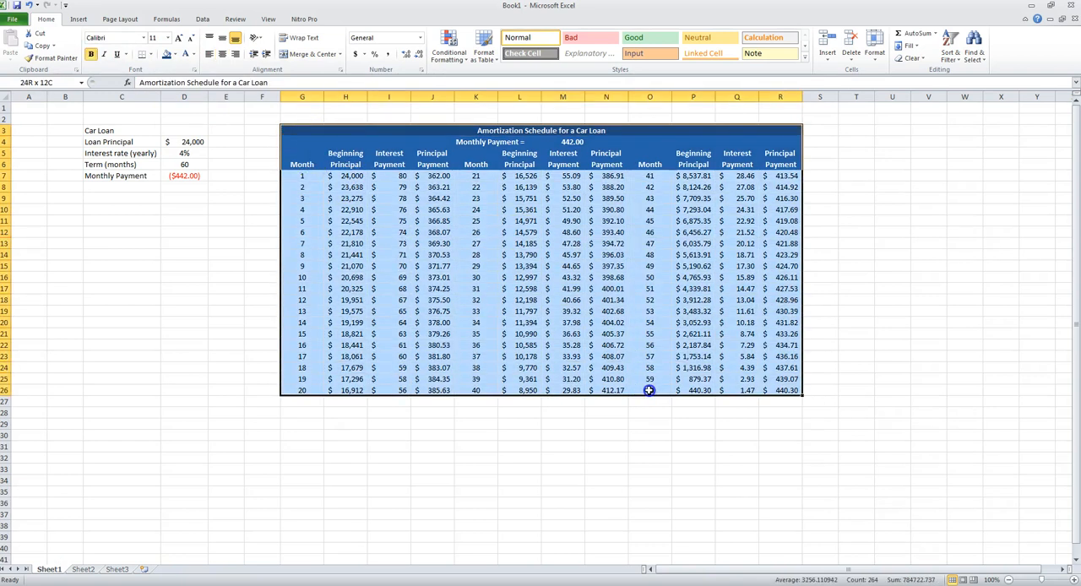
left_click(150, 54)
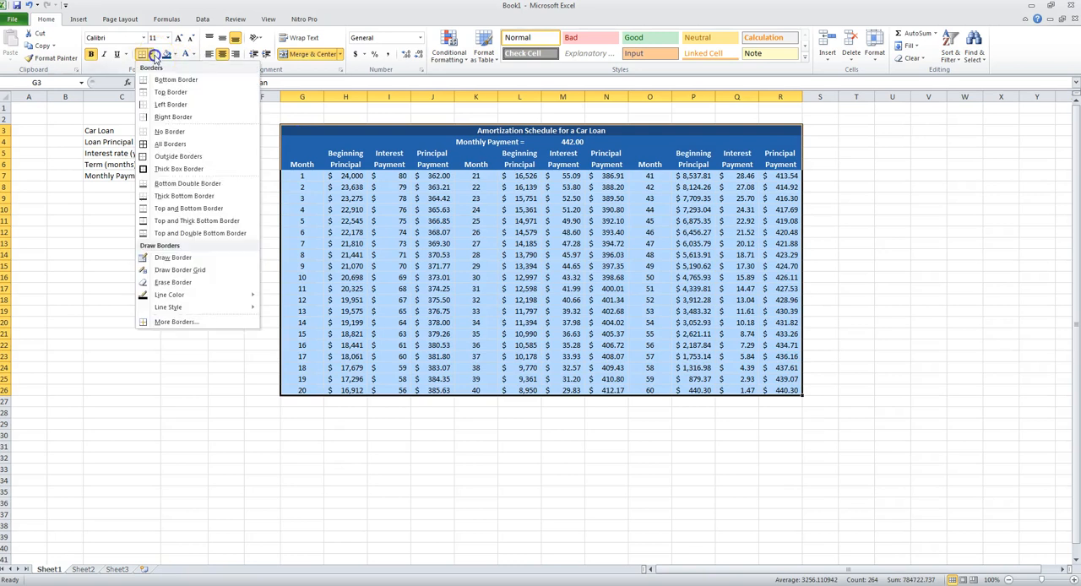
left_click(174, 157)
left_click(476, 218)
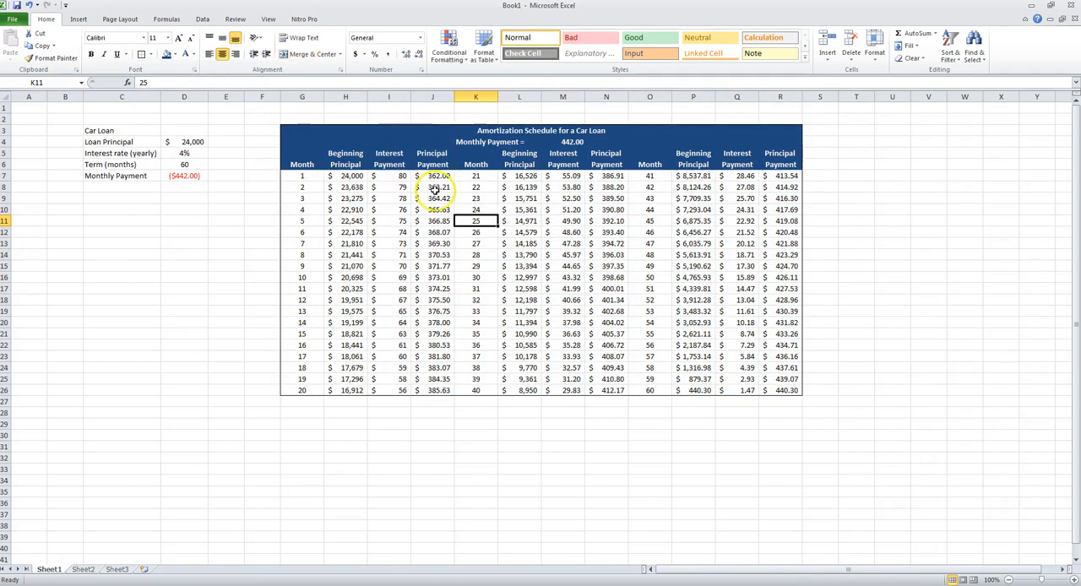
- Insert a blank column before the month 21–40 block at K and before the month 41–60 block at P
left_click(475, 98)
right_click(475, 98)
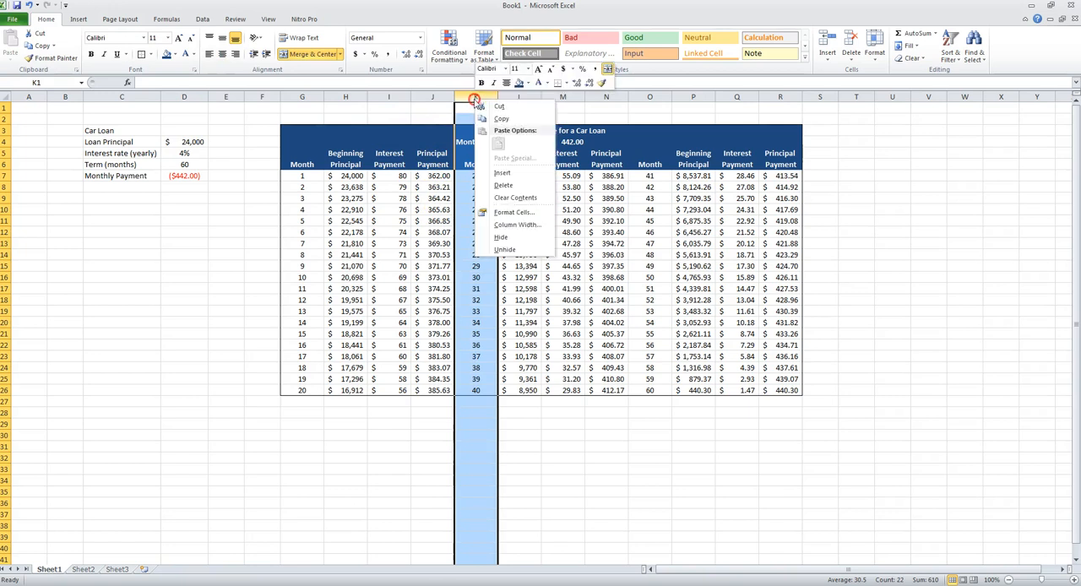
left_click(502, 171)
left_click(692, 98)
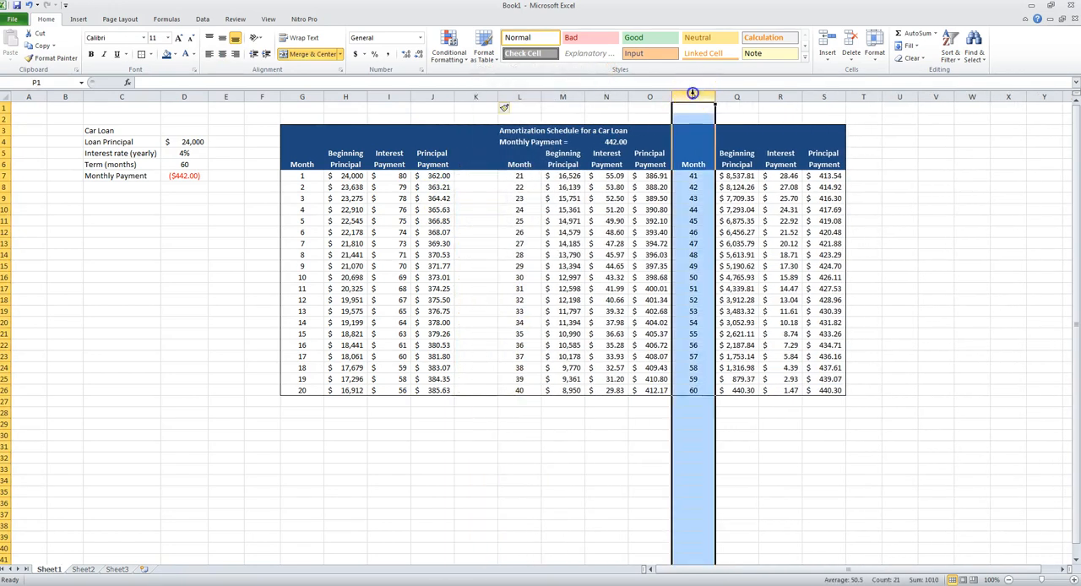
right_click(692, 98)
right_click(692, 97)
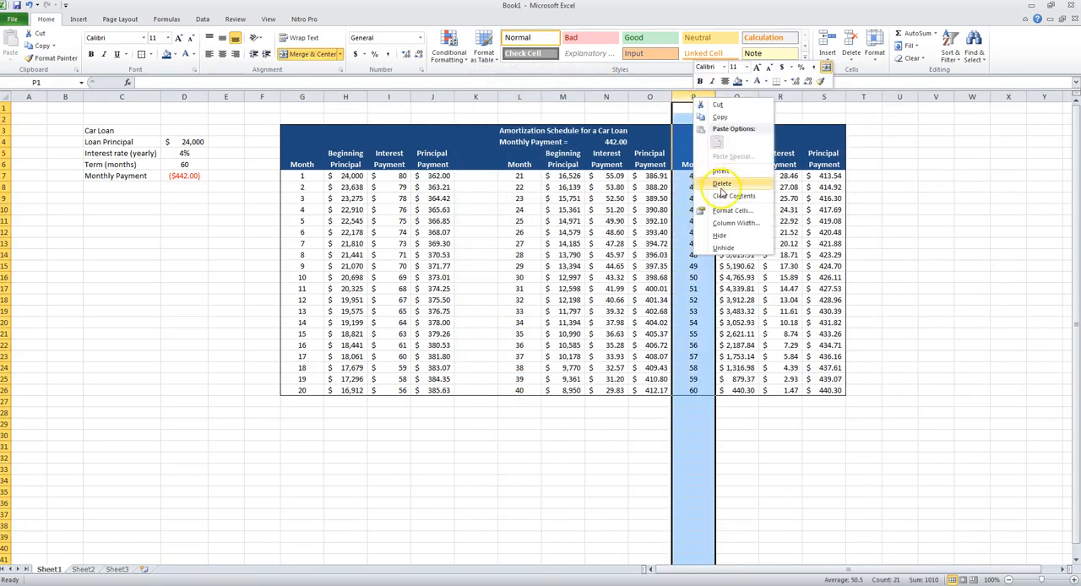
left_click(721, 173)
- Narrow the blank separator columns K and P to the same slim width
left_click_drag(495, 99, 465, 98)
left_click(460, 97)
left_click(660, 97)
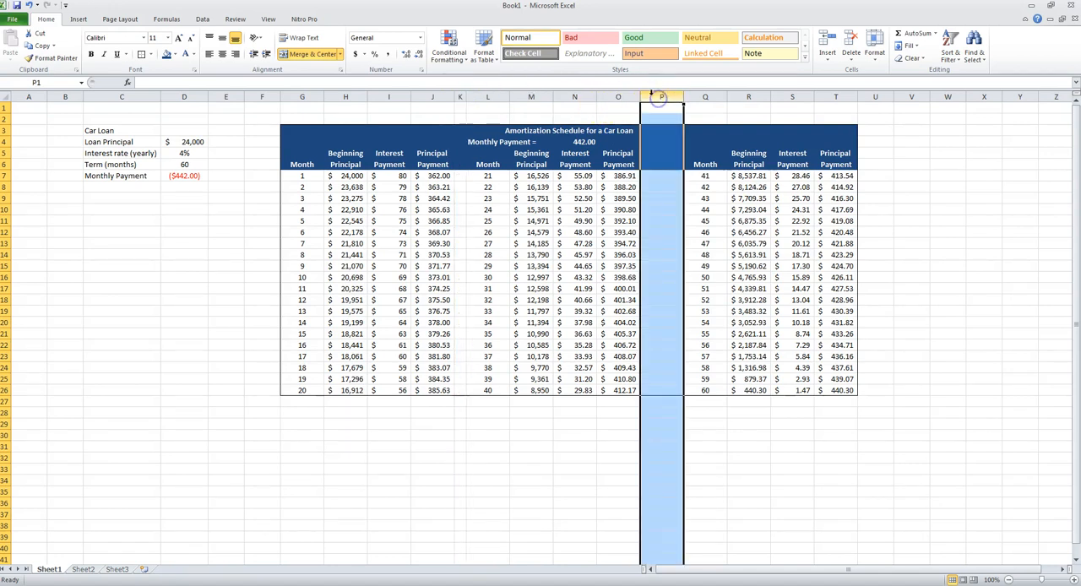
left_click(461, 97, "ctrl")
left_click_drag(683, 97, 650, 101)
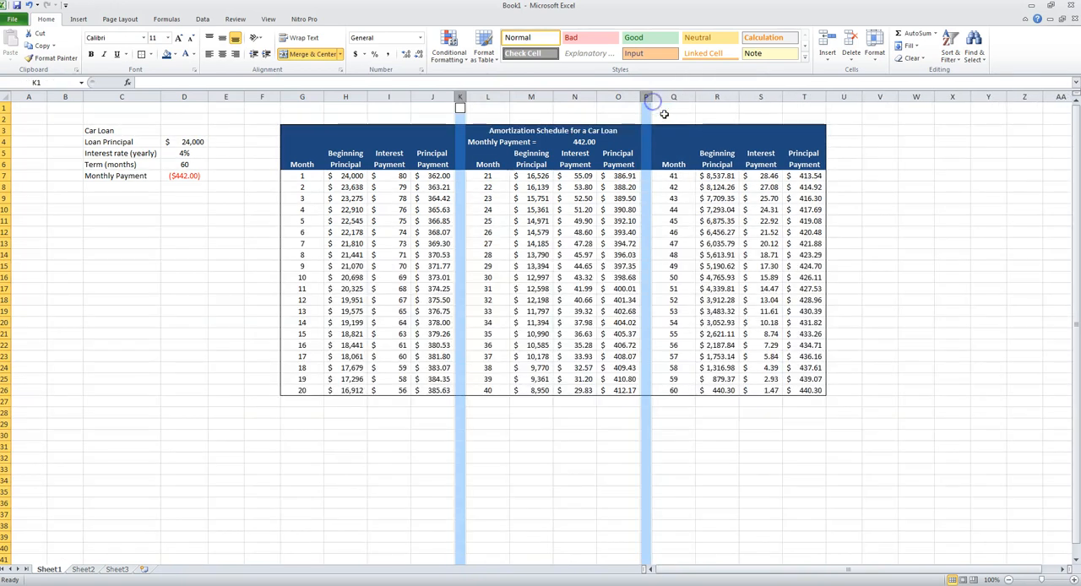
left_click(549, 110)
- Fill the schedule body G7:T26 with Blue, Accent 1, Lighter 80%
left_click_drag(302, 176, 789, 386)
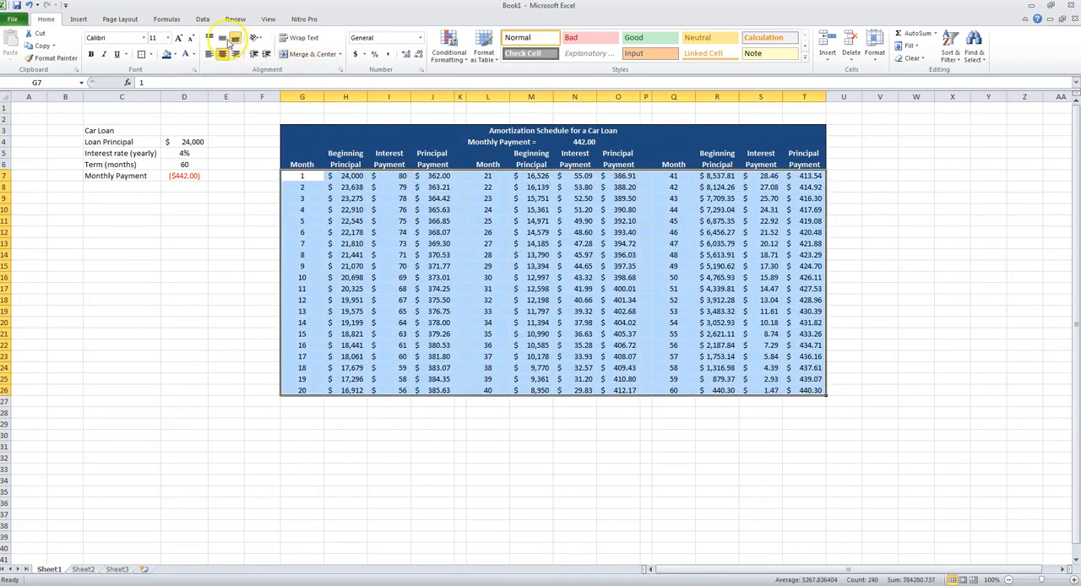
left_click(175, 55)
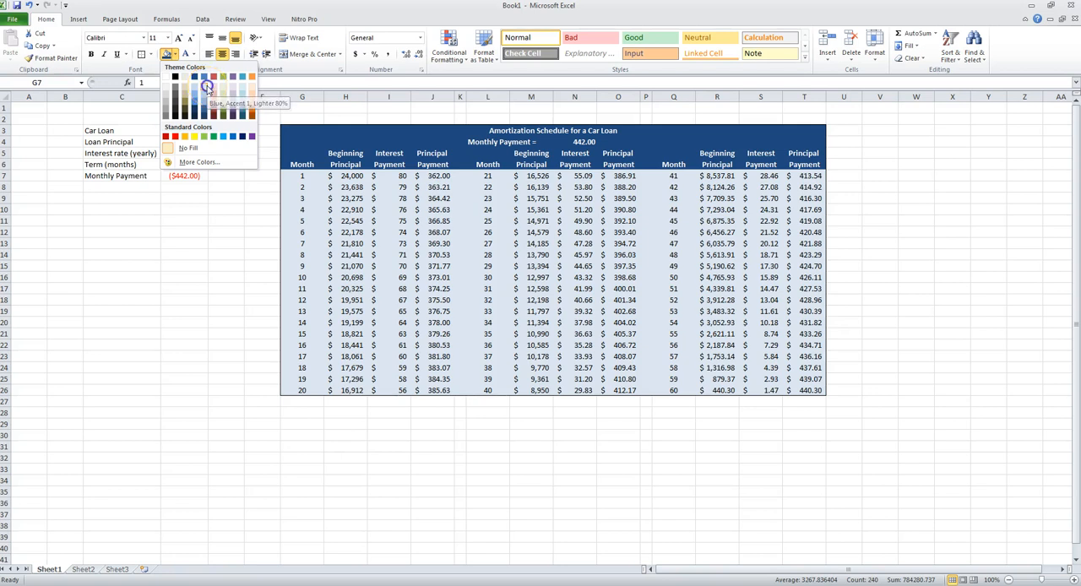
left_click(207, 88)
left_click(608, 416)
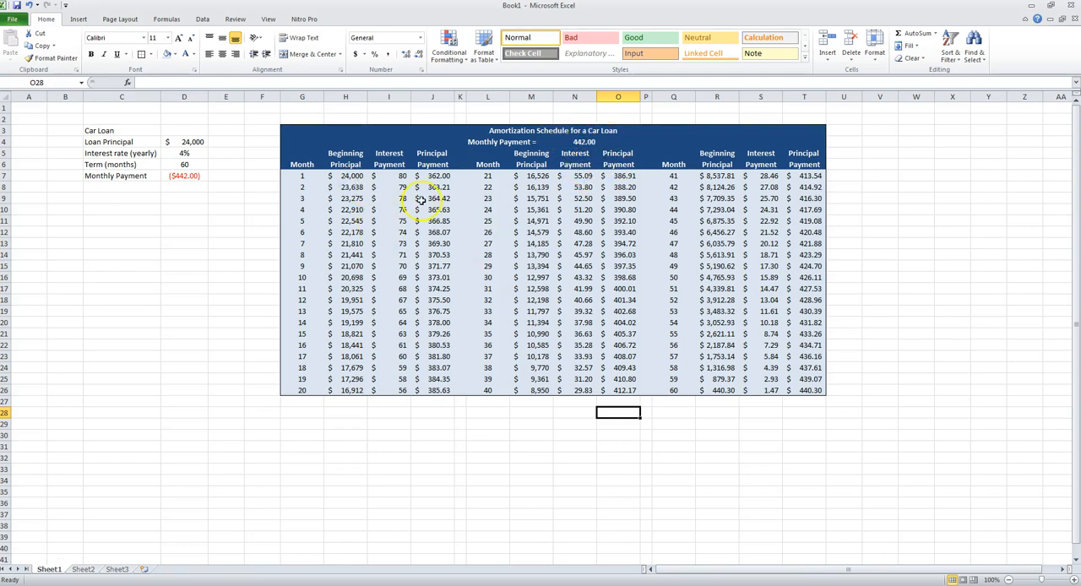
- Compare the monthly payment in N4 with the month 60 sum of S26:T26
left_click(587, 141)
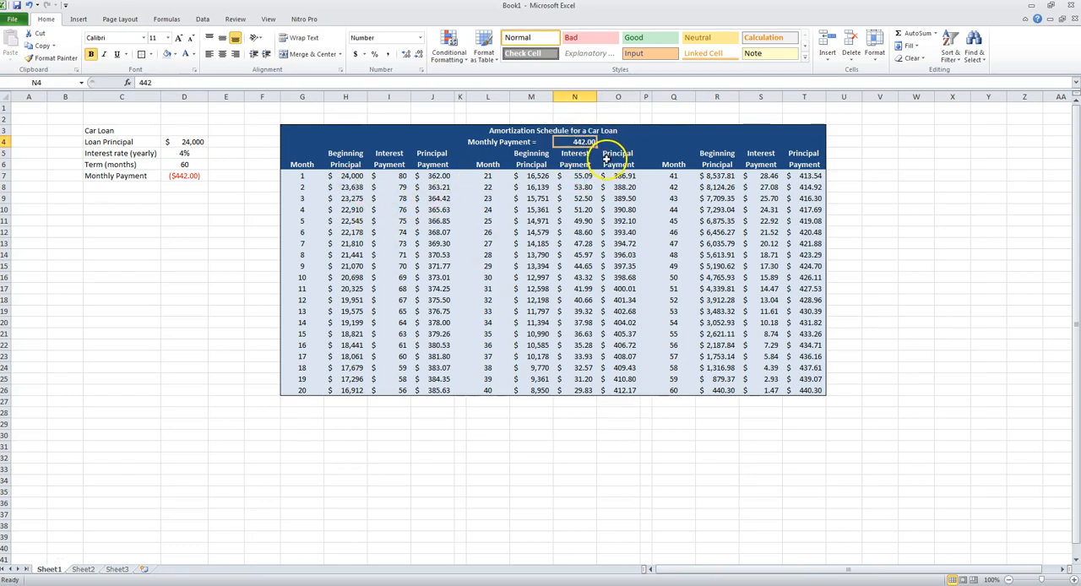
left_click(800, 390)
left_click_drag(762, 390, 802, 391)
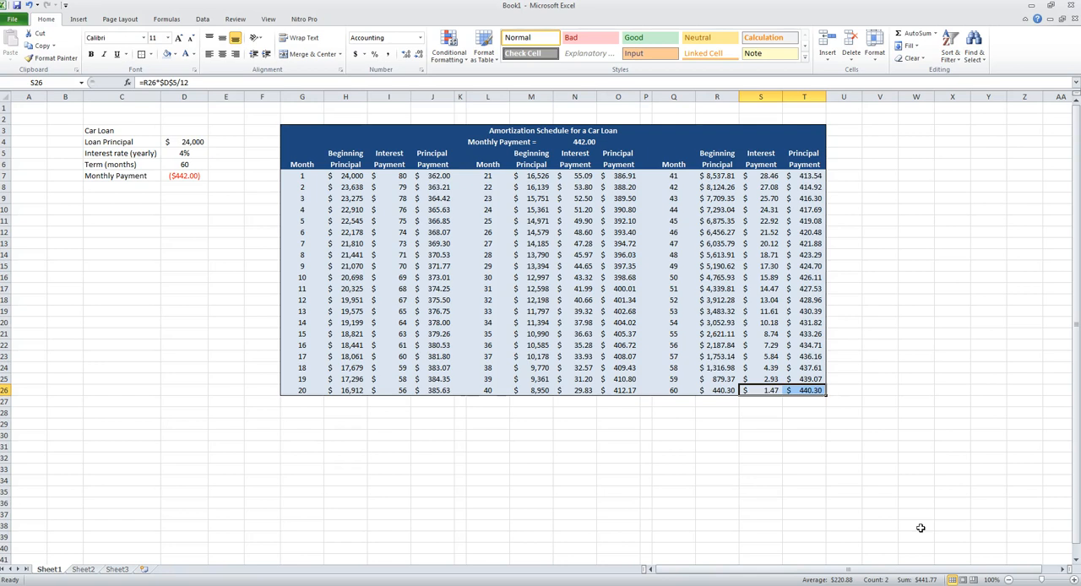
- Review the month numbers from 1 to 60 and the beginning principal values in columns H, M and R
left_click_drag(308, 180, 307, 390)
left_click(669, 388)
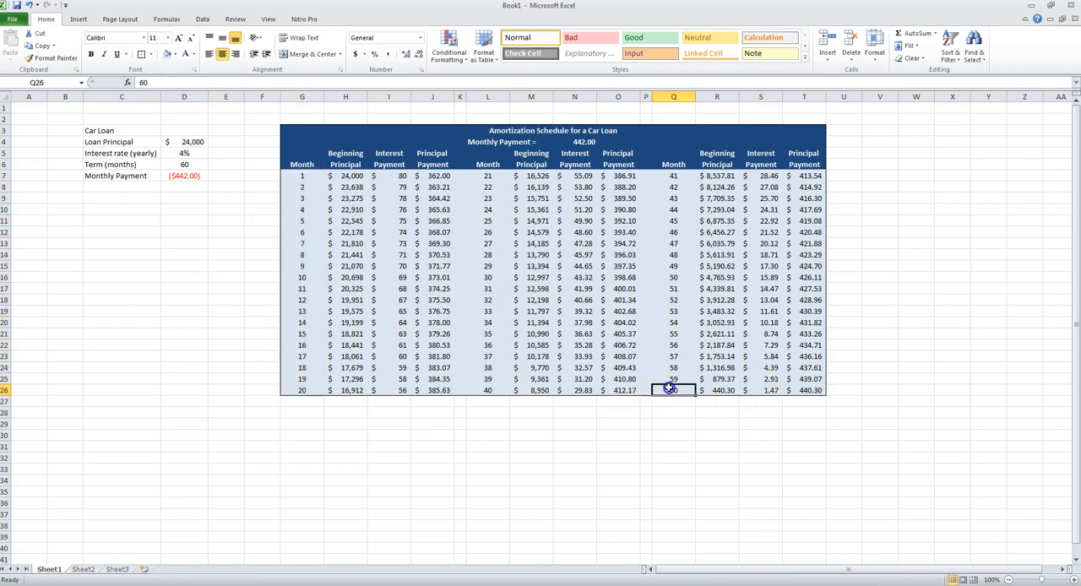
left_click(350, 173)
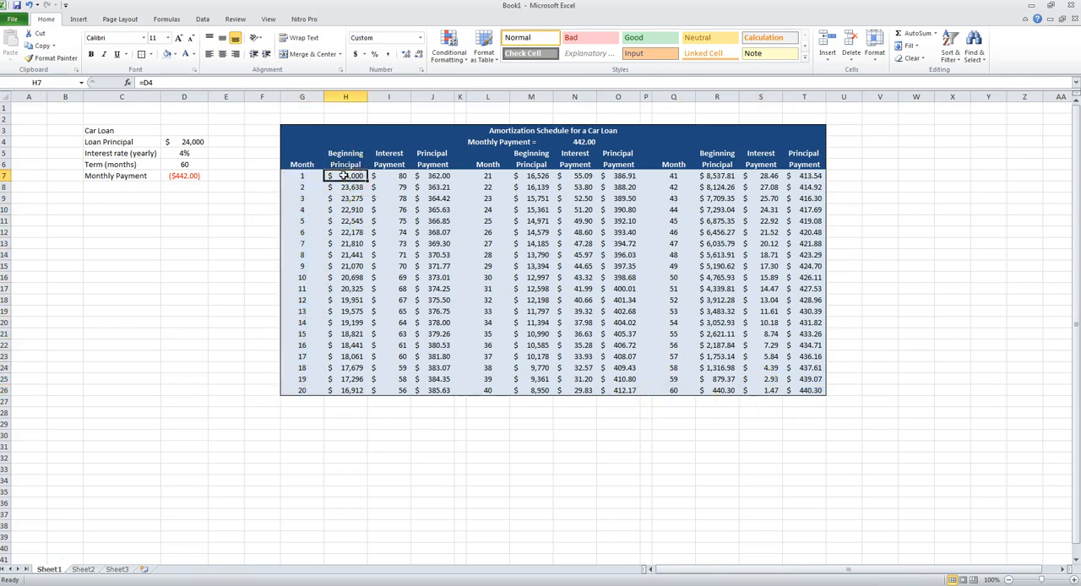
left_click_drag(342, 171, 353, 387)
left_click_drag(541, 174, 541, 384)
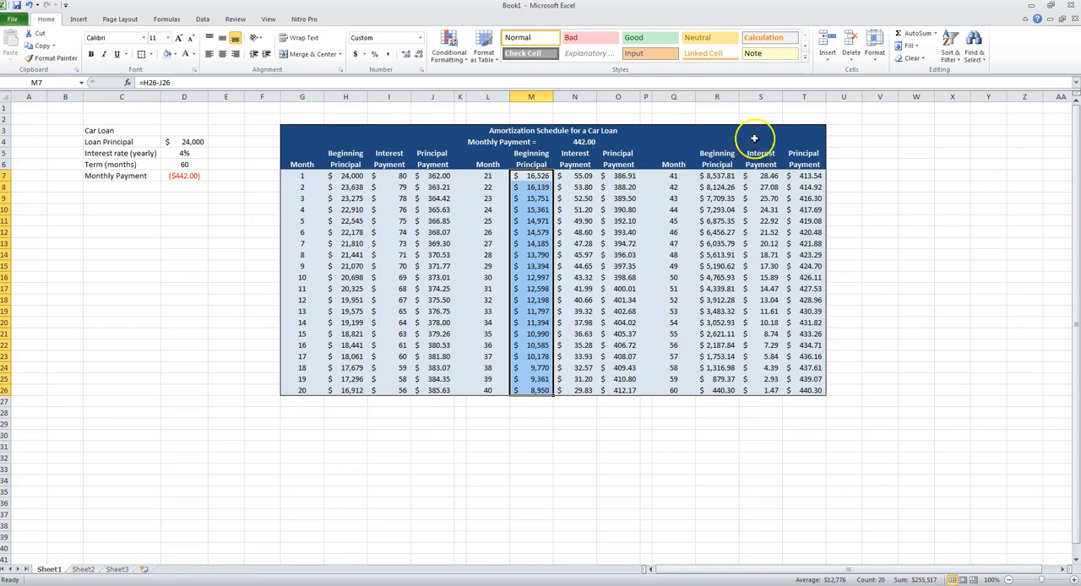
left_click_drag(717, 175, 714, 334)
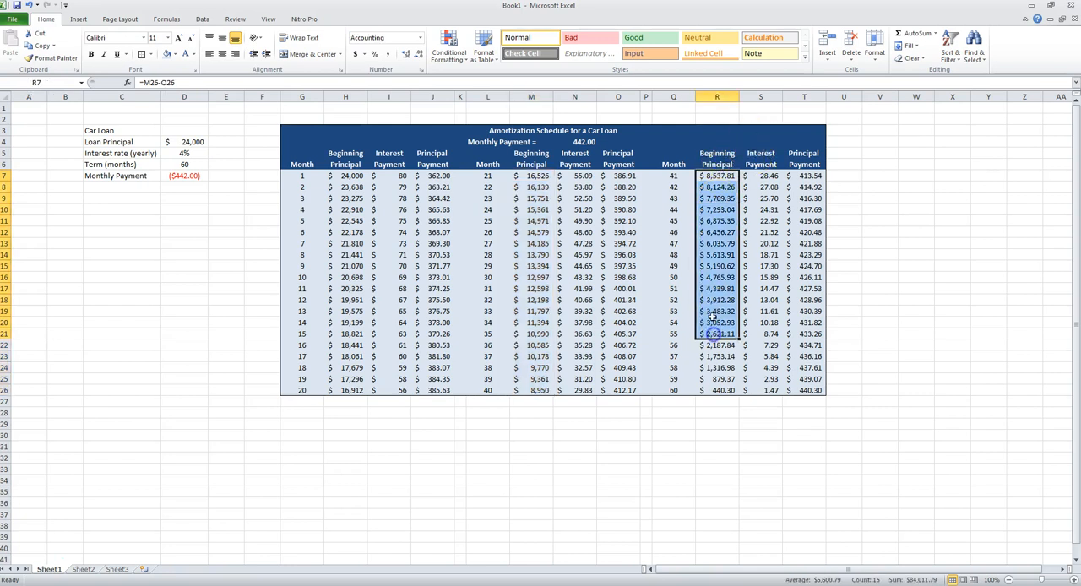
- Check the balance after month 60 with =R26-T26 in R27 and clear the check values from row 27
left_click(722, 400)
type("=")
left_click(719, 390)
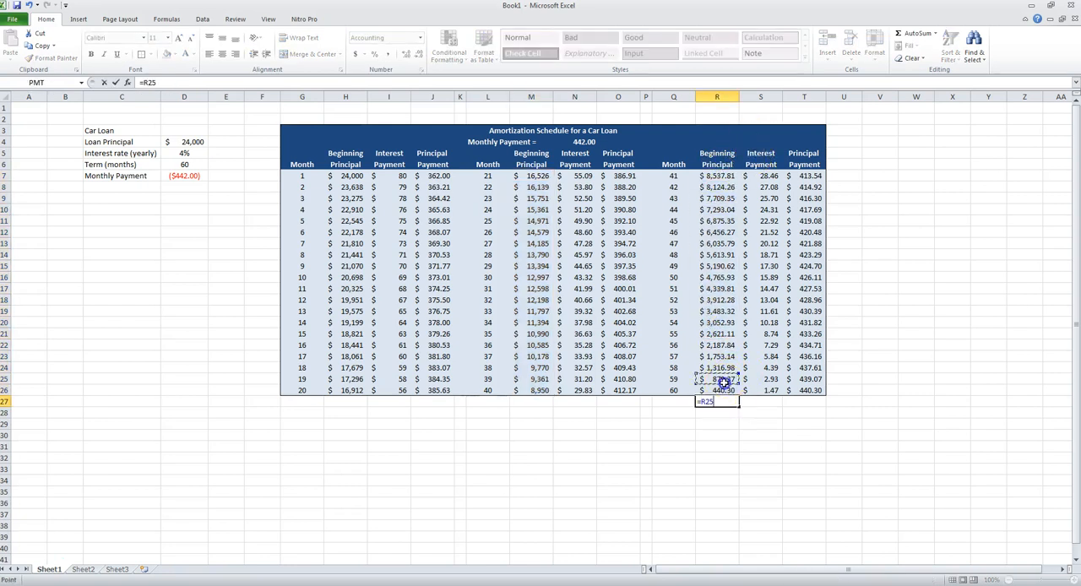
type("-")
left_click(807, 391)
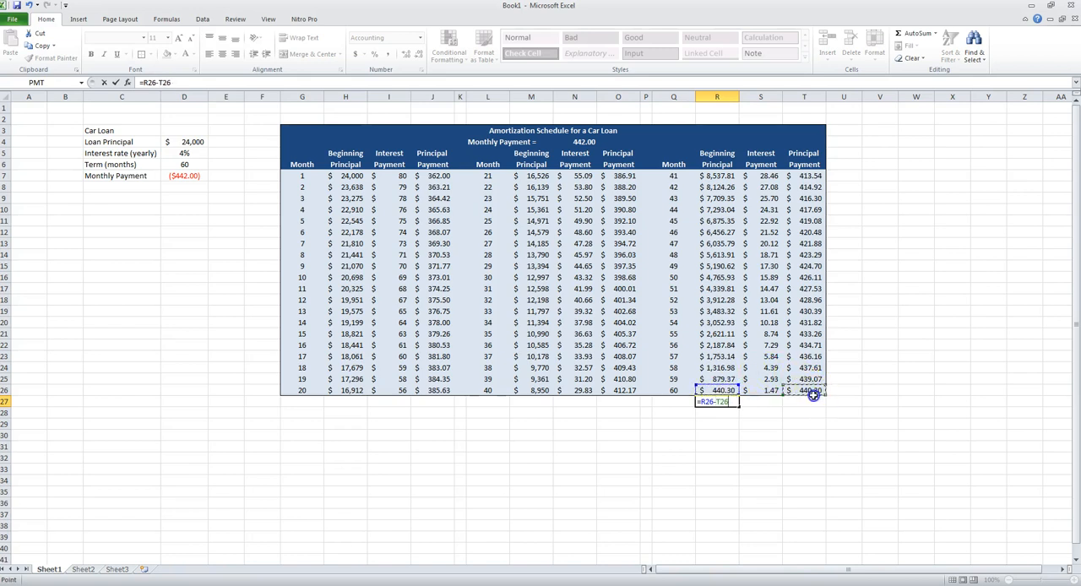
key("Return")
left_click(762, 402)
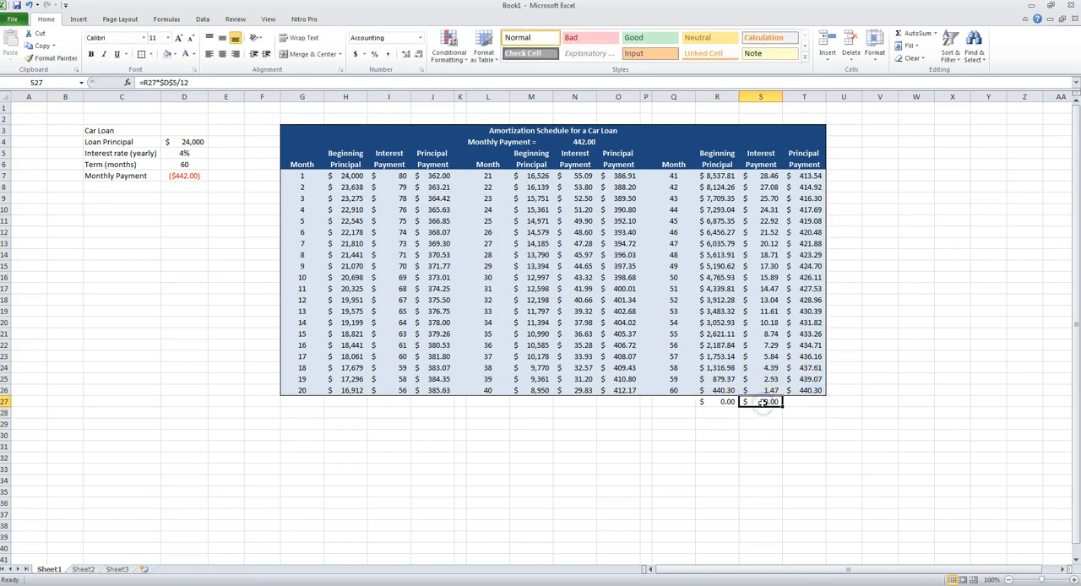
left_click(717, 400)
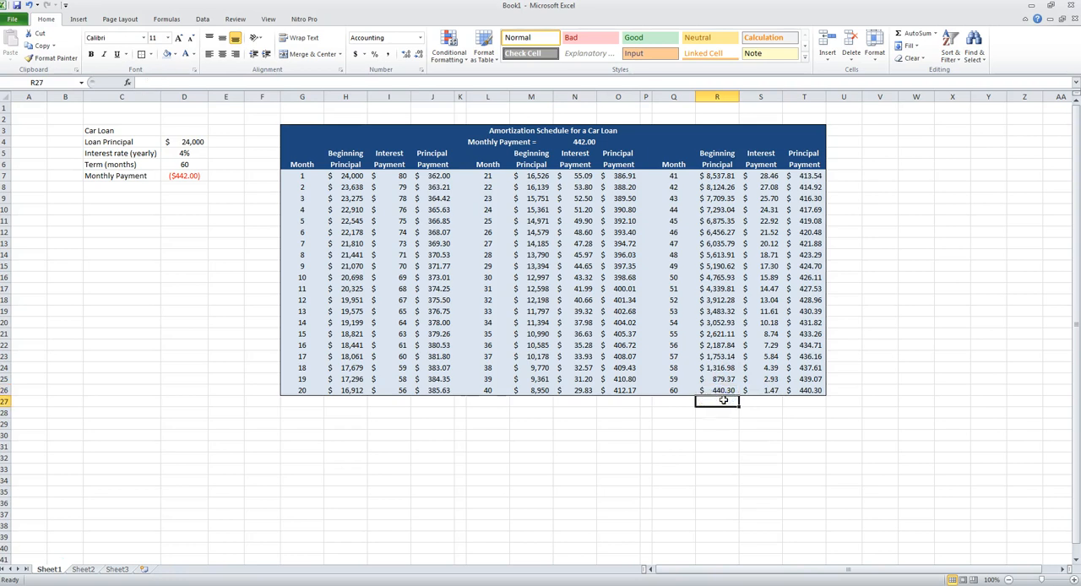
- Show the interest payments in I7:I26 with two decimal places
left_click_drag(397, 175, 394, 389)
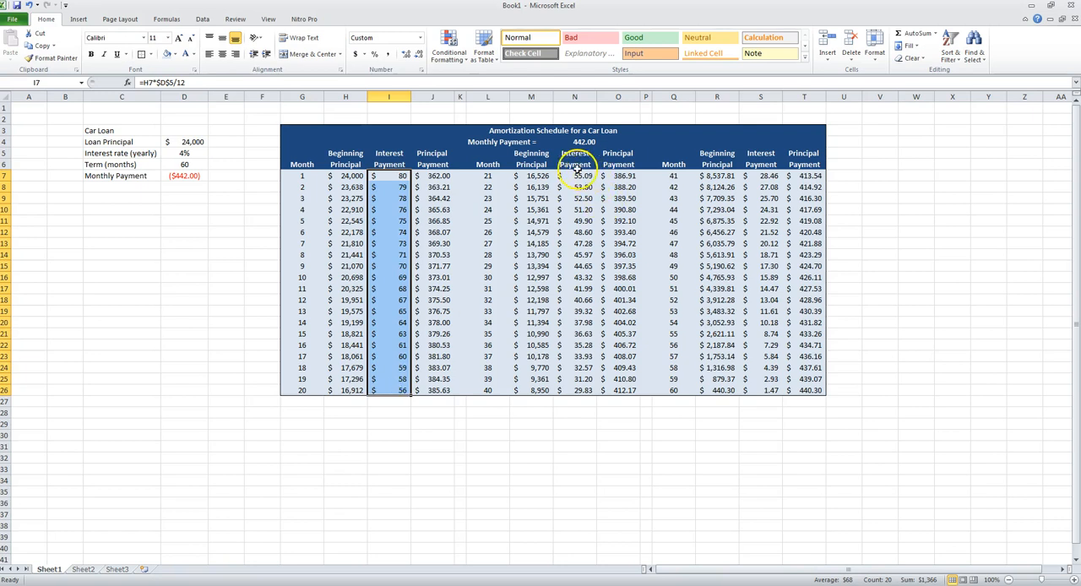
left_click(404, 56)
left_click(404, 55)
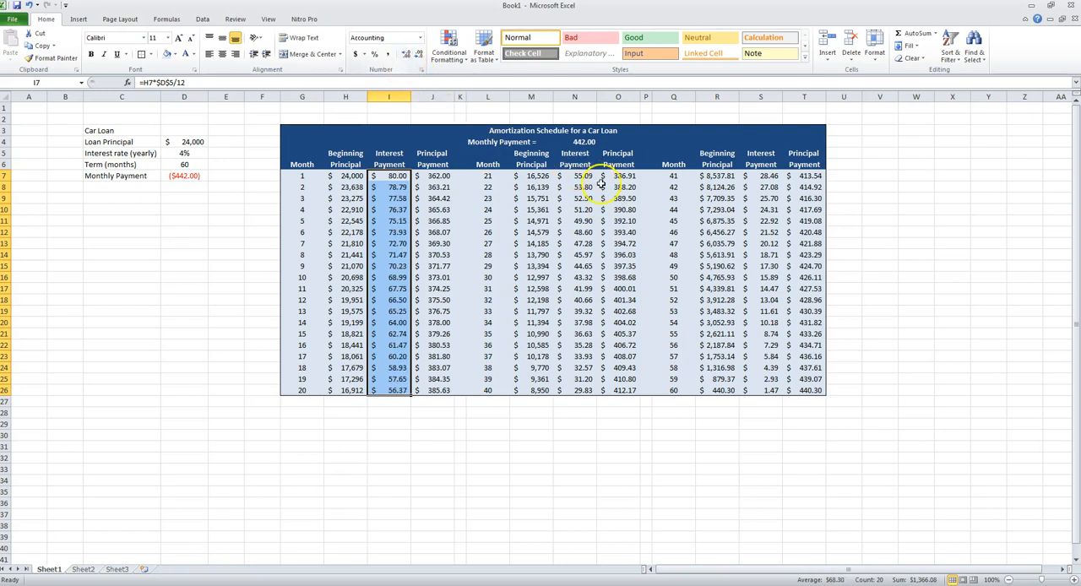
- Check the total interest across I7:I26, N7:N26 and S7:S26, and the total principal across J7:J26, O7:O26 and T7:T26
left_click_drag(579, 176, 593, 385, "ctrl")
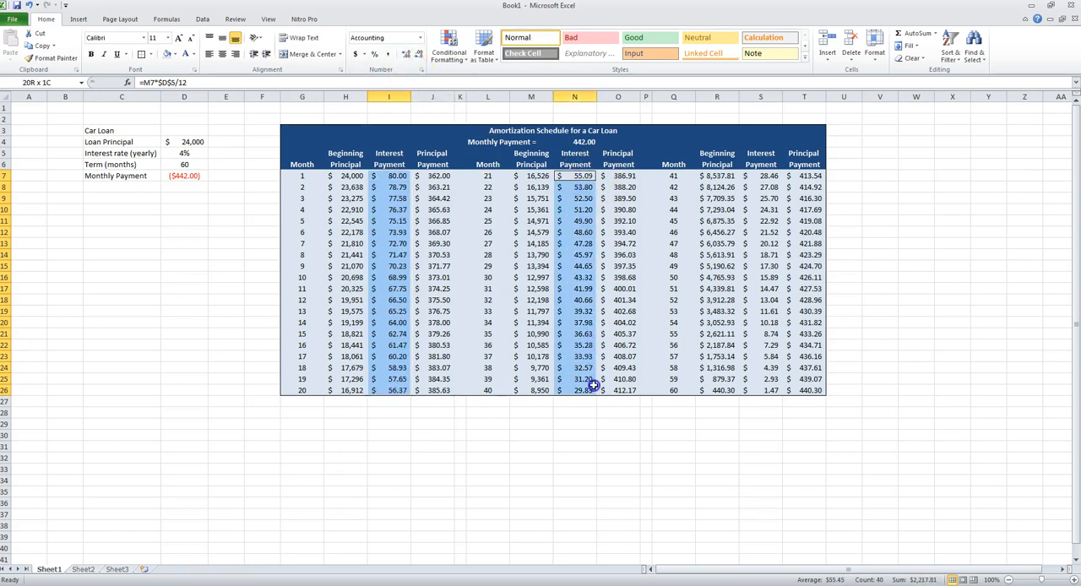
left_click_drag(762, 174, 764, 389, "ctrl")
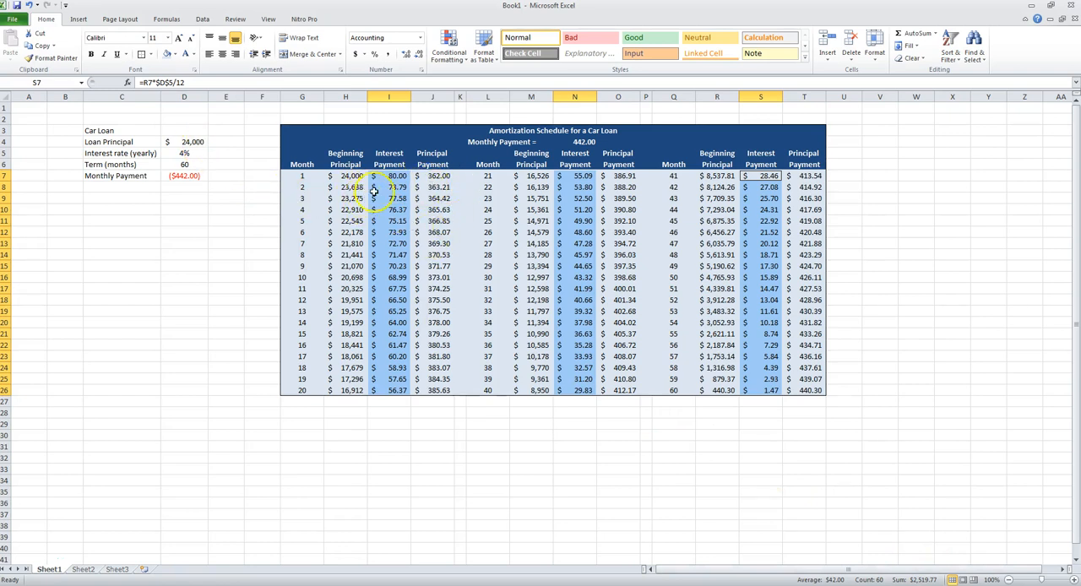
left_click_drag(432, 172, 439, 390)
left_click_drag(617, 174, 630, 390)
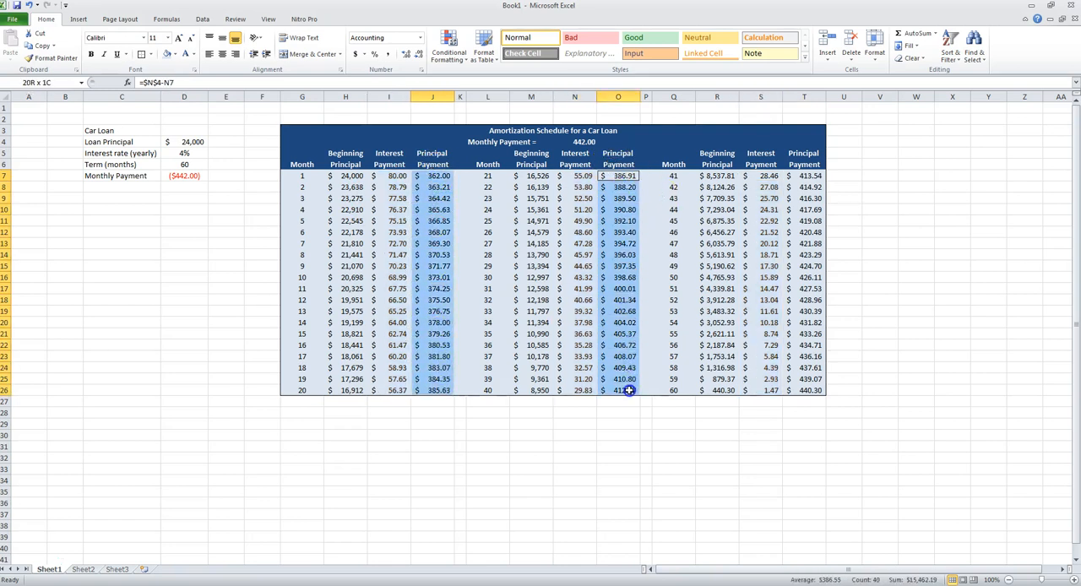
left_click_drag(794, 177, 814, 385)
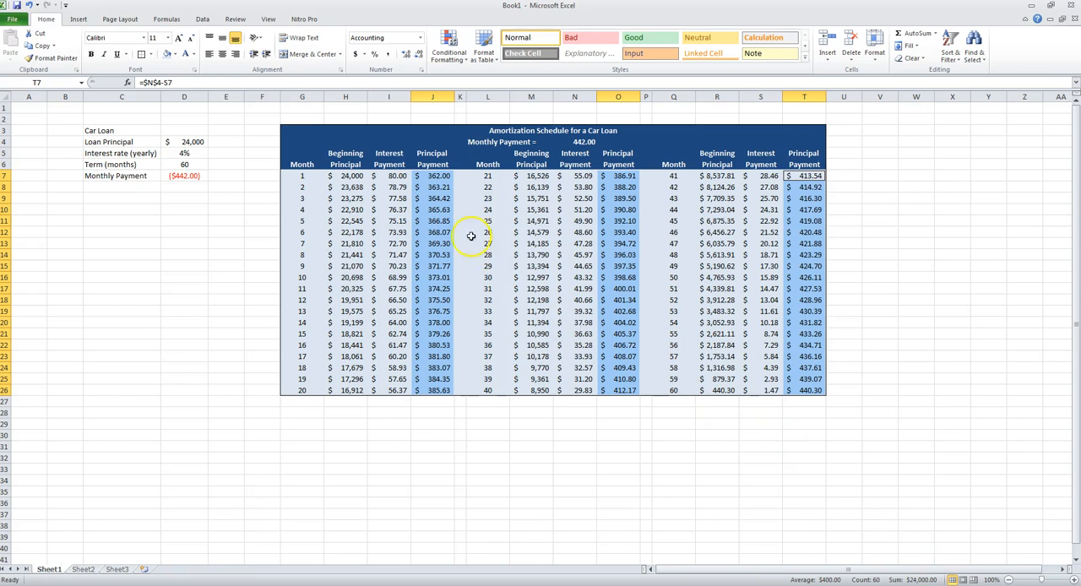
- Compare the month 1 interest and principal payments with months 59 and 60, and review the loan values in D4:D7
left_click(391, 175)
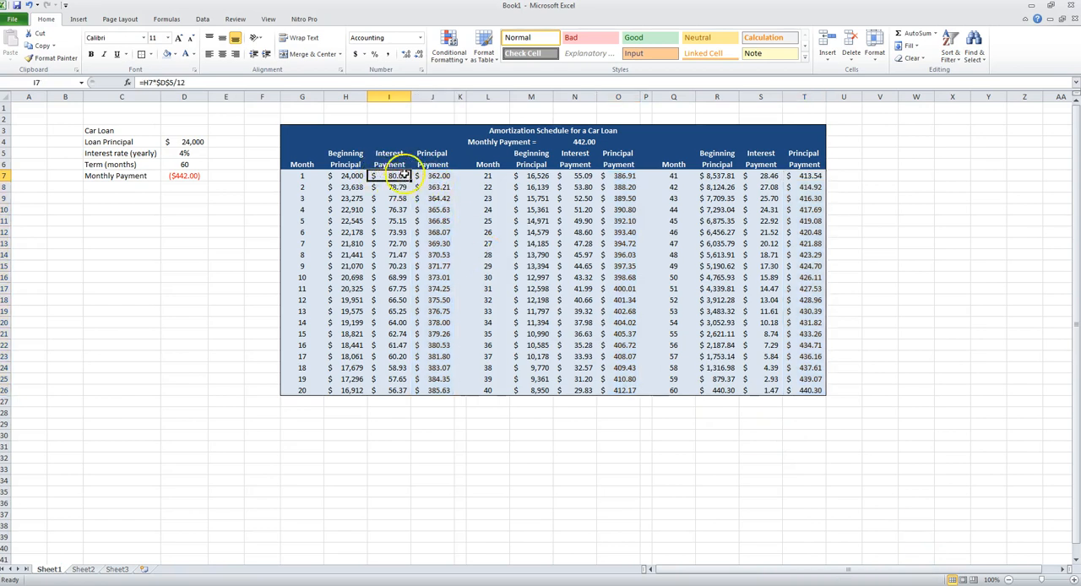
left_click(436, 175)
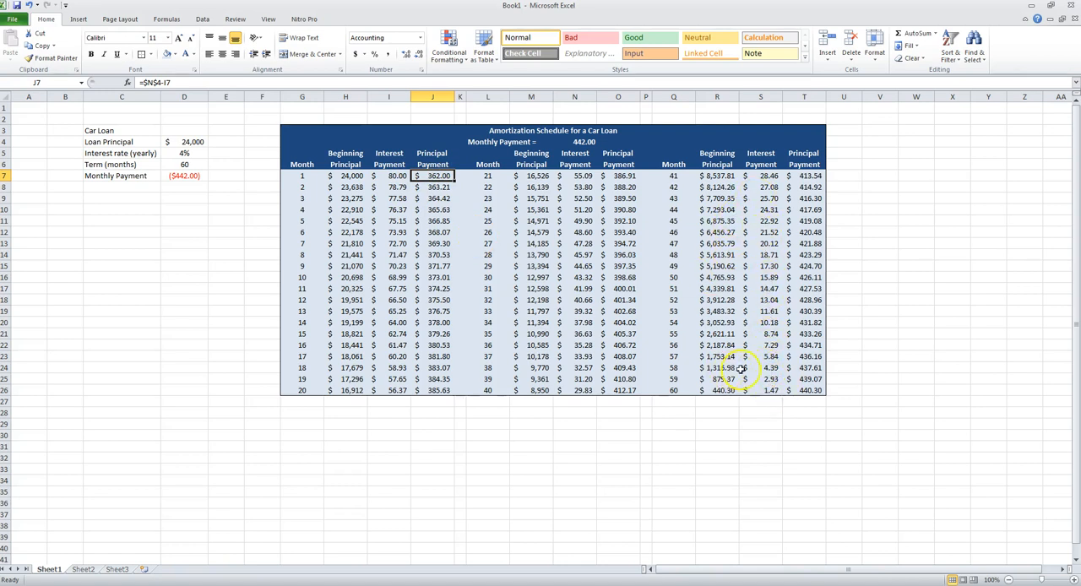
left_click(804, 390)
left_click(764, 390)
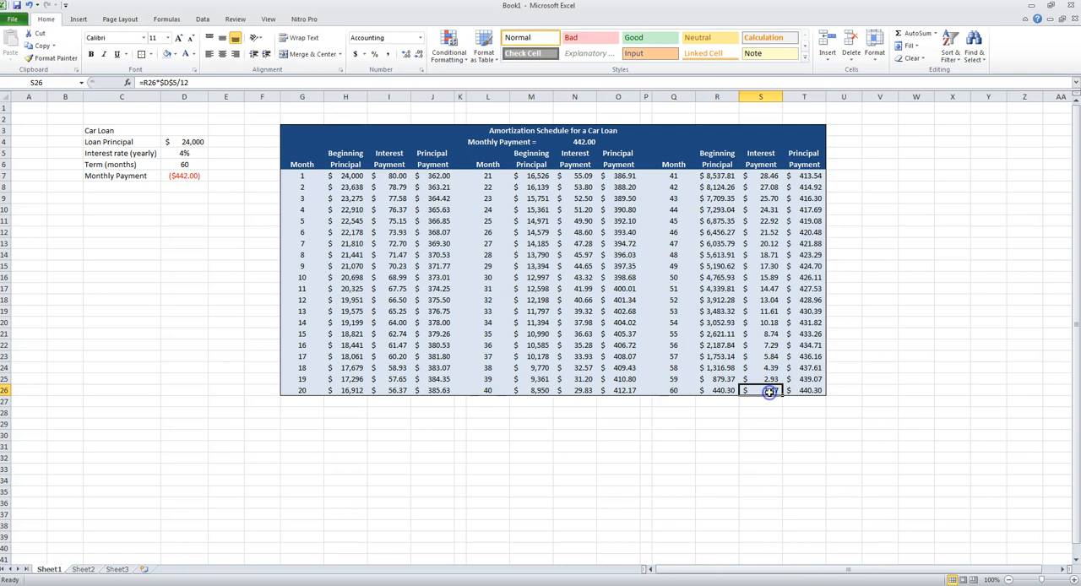
left_click(810, 379)
left_click(768, 376)
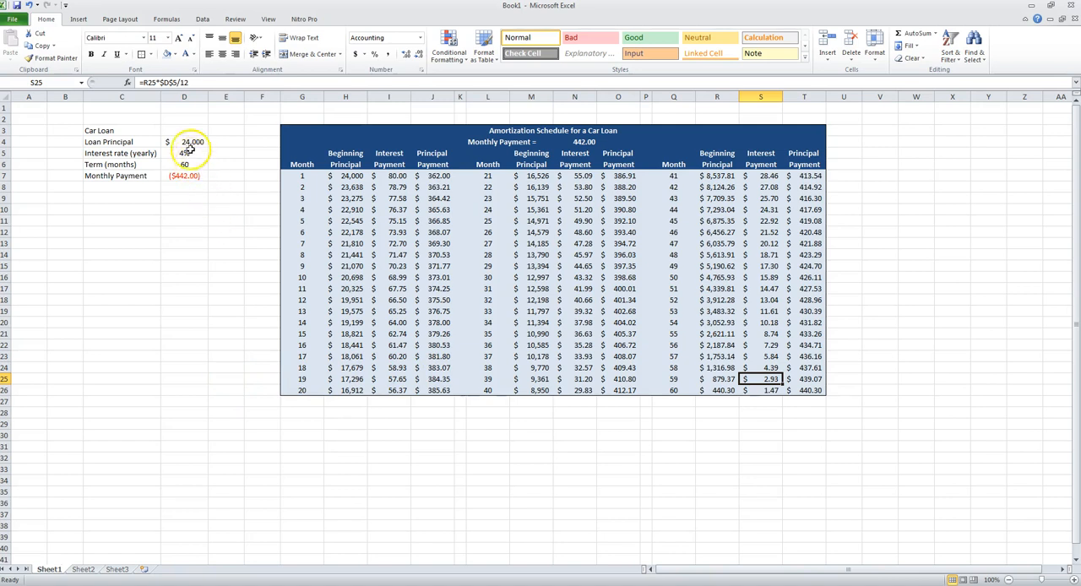
left_click_drag(193, 141, 194, 174)
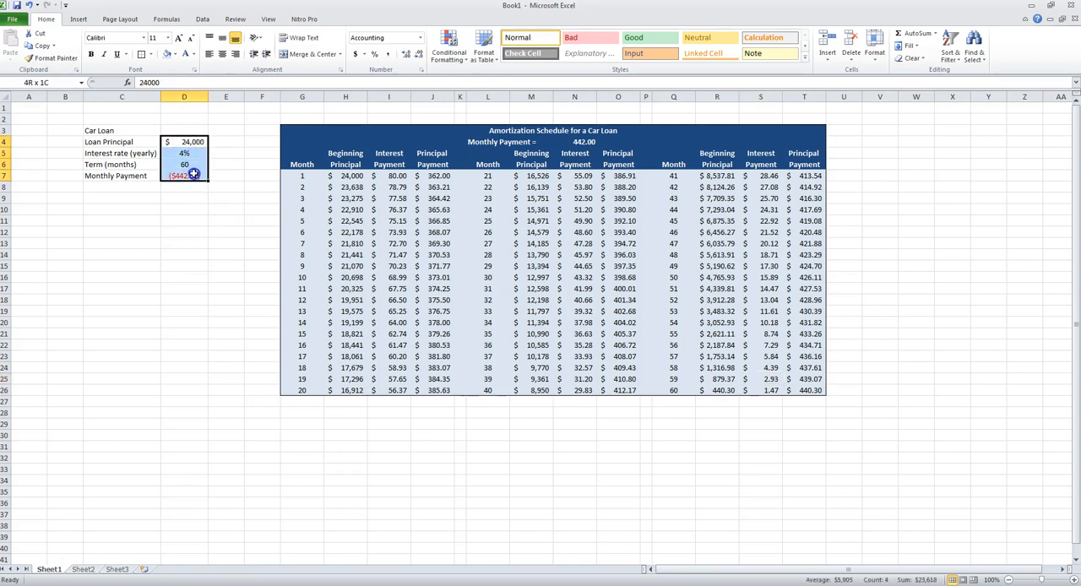